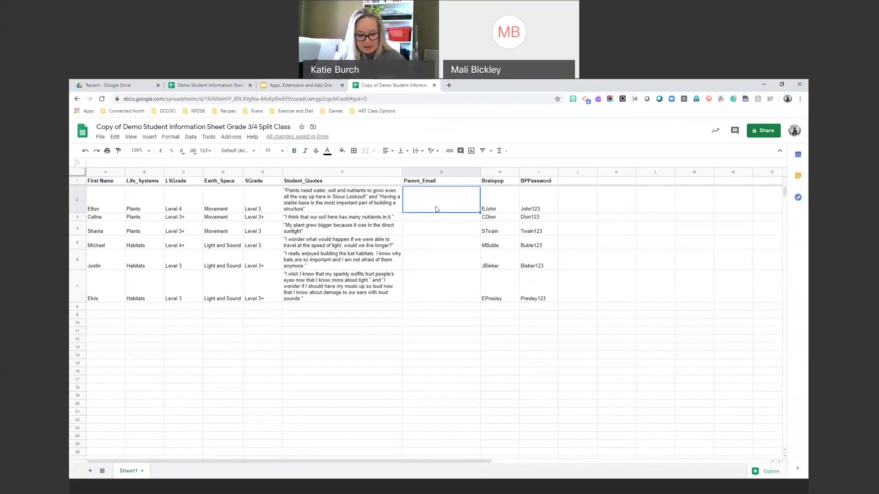
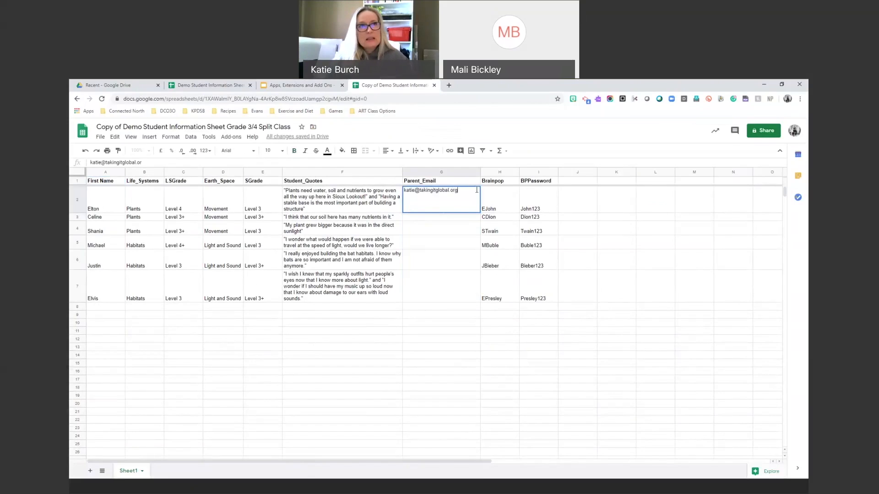
Enter the parent e-mail address in Parent_Email cell G2.
key(Return)
click(448, 211)
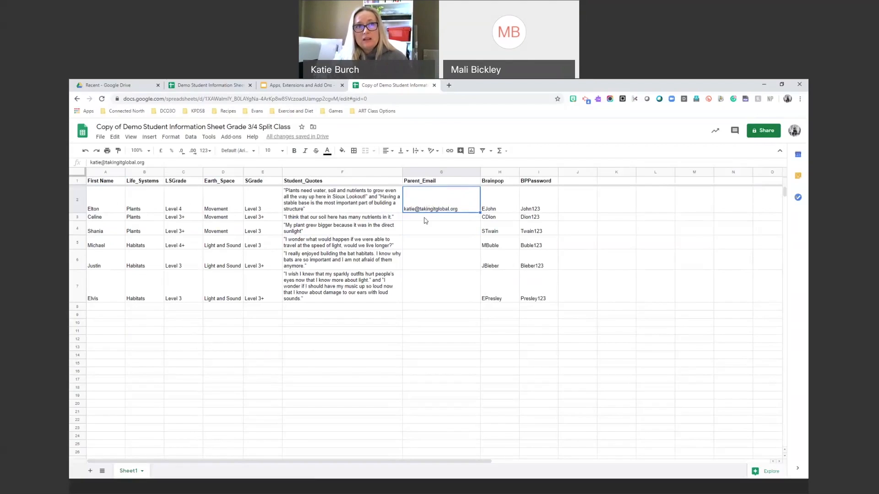
click(426, 218)
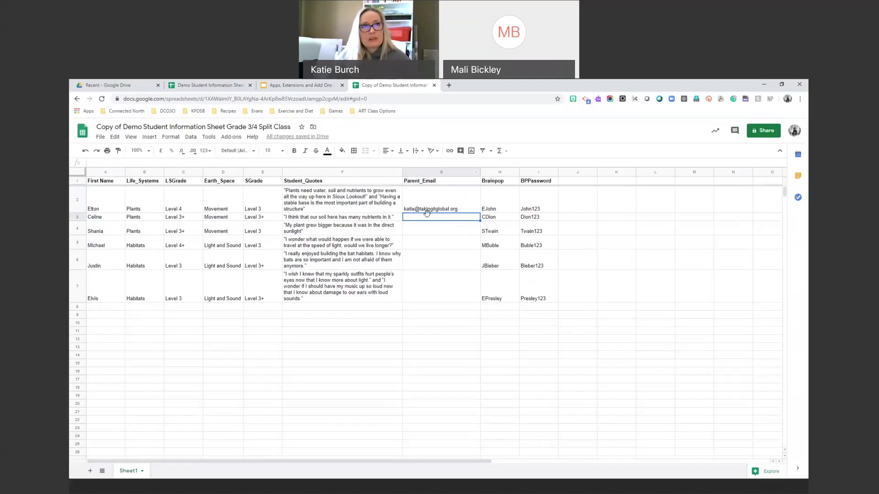
click(428, 211)
Copy the G2 e-mail into G3, G4 and G5:G7, then select G2:G7.
key(ctrl+c)
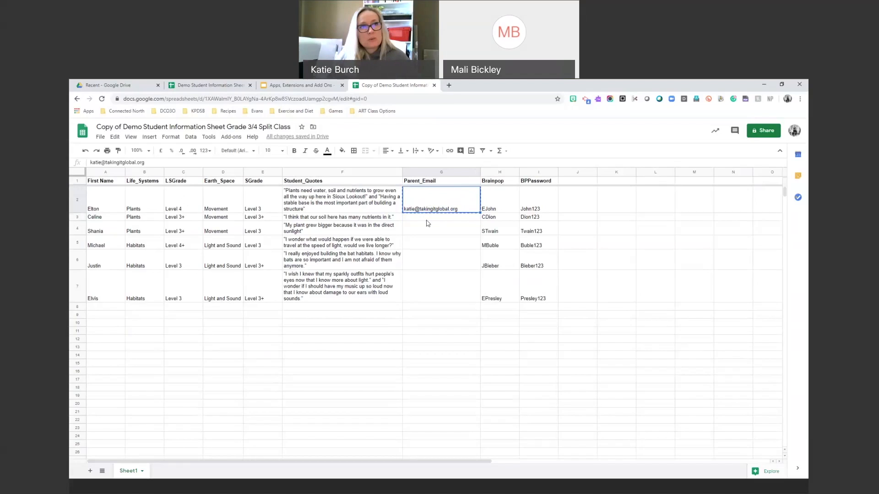
click(426, 222)
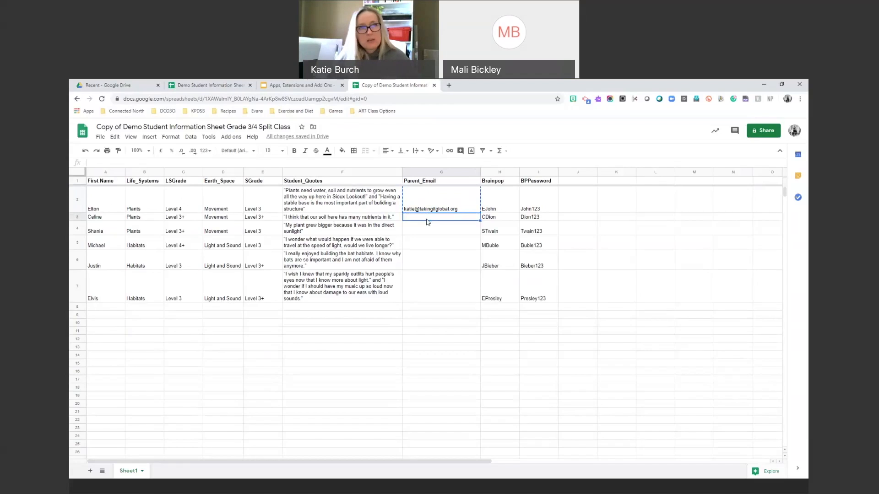
key(ctrl+v)
click(426, 229)
key(ctrl+v)
click(426, 246)
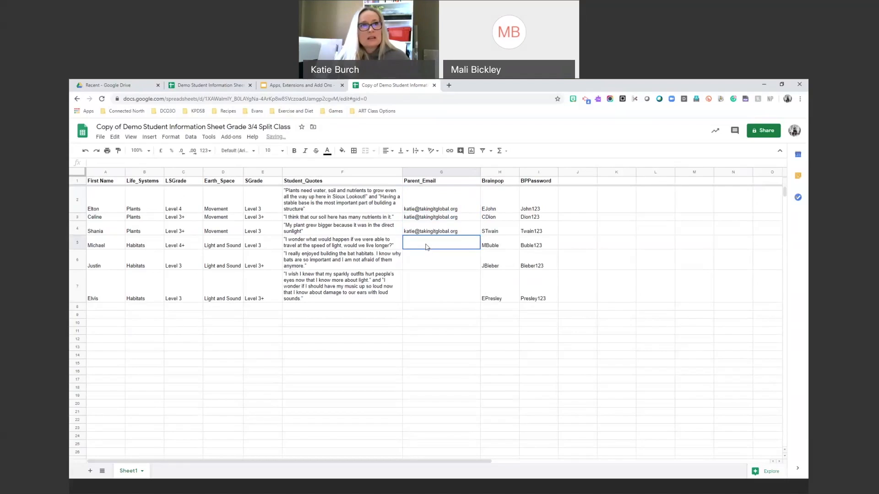
drag(427, 248, 420, 288)
key(ctrl+v)
click(426, 307)
key(ctrl+Up)
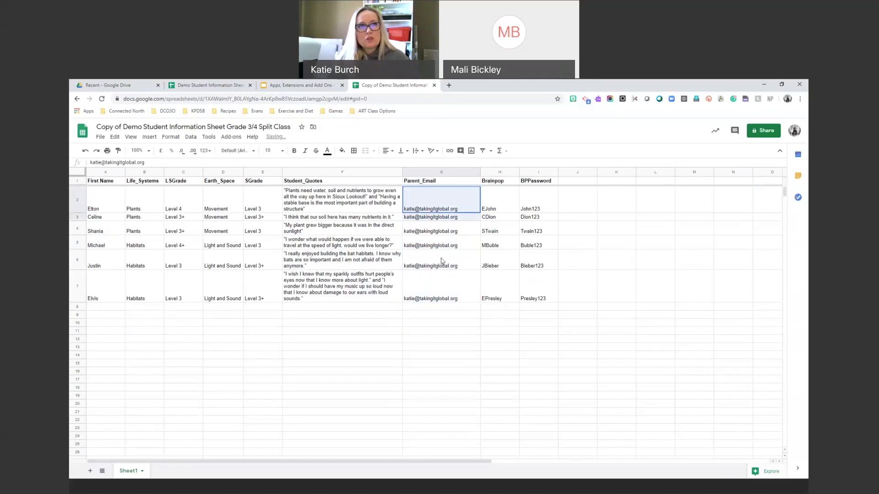
key(ctrl+shift+Down)
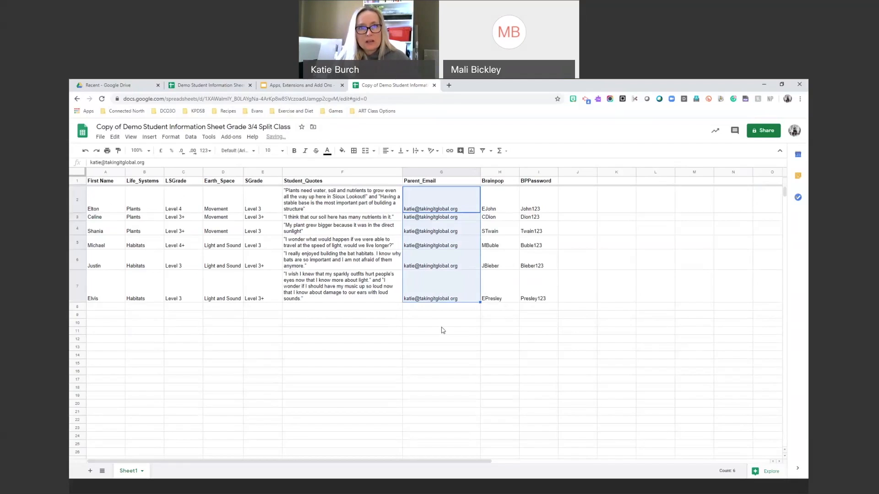
click(429, 218)
double_click(432, 206)
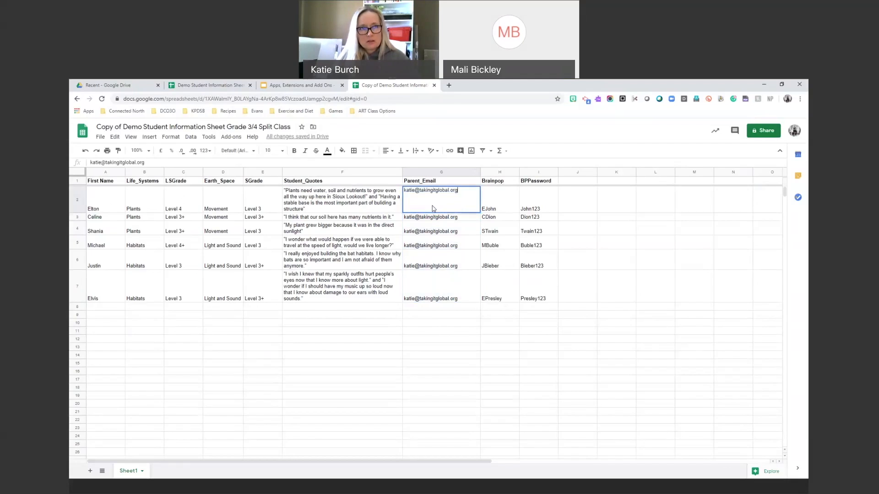
triple_click(441, 191)
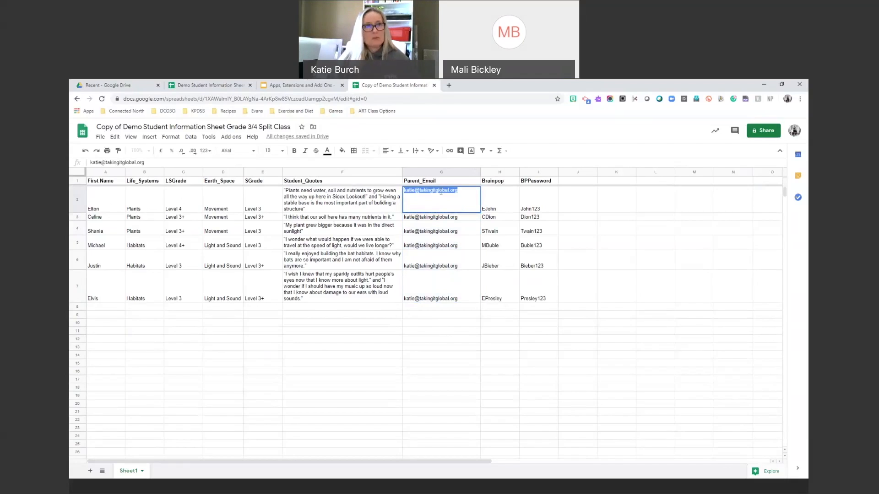
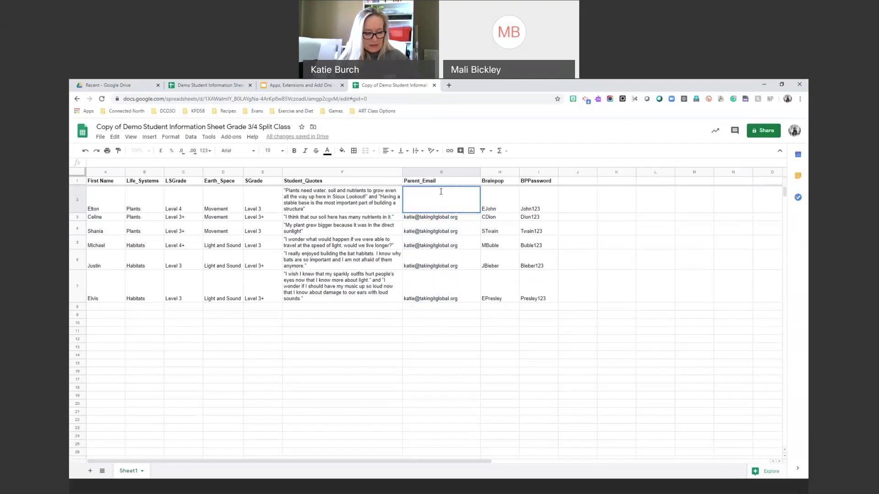
text(@)
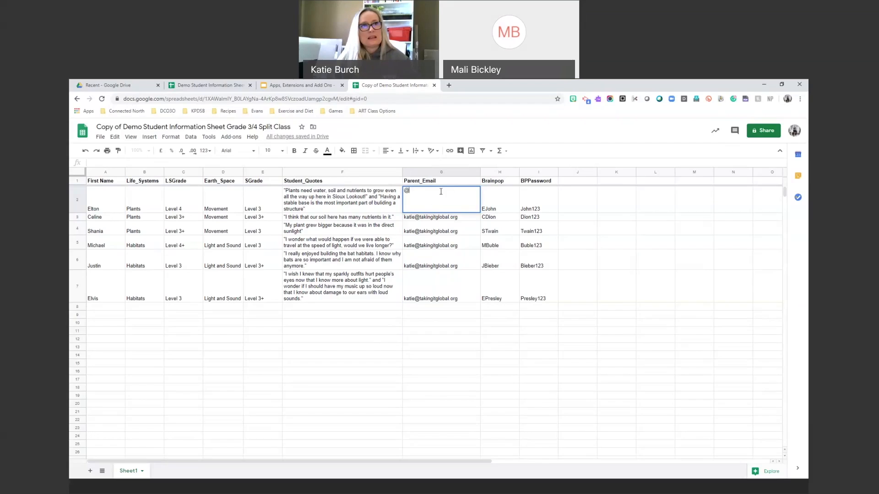
text(rn)
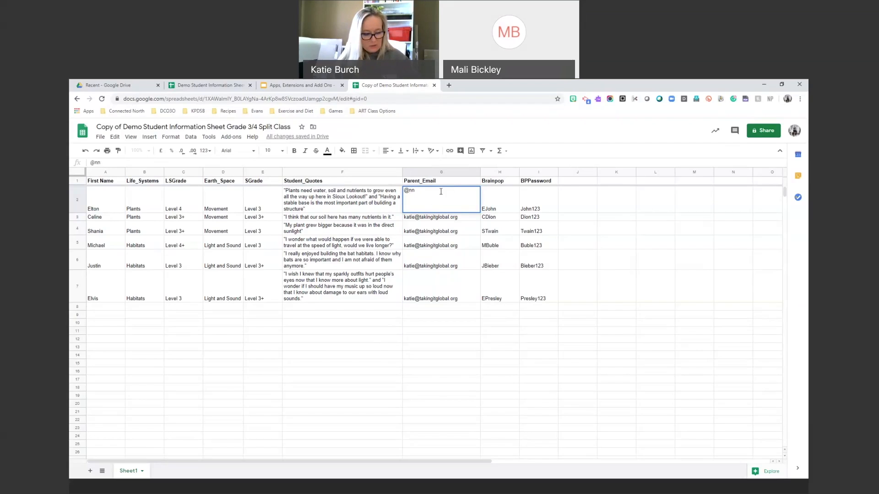
text(recschools.orgt)
key(BackSpace)
key(BackSpace)
key(BackSpace)
key(BackSpace)
key(BackSpace)
key(BackSpace)
key(BackSpace)
key(BackSpace)
key(BackSpace)
key(BackSpace)
key(BackSpace)
key(BackSpace)
key(BackSpace)
key(BackSpace)
key(BackSpace)
key(BackSpace)
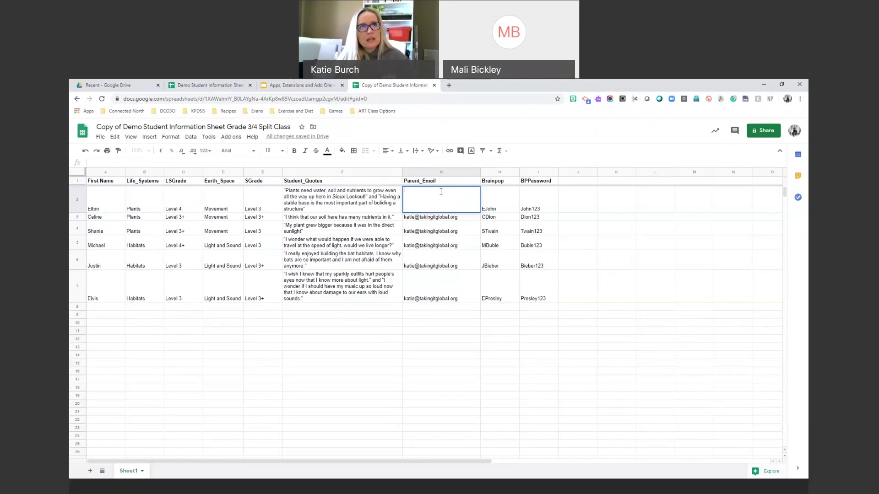
text(@edu.knet.ca)
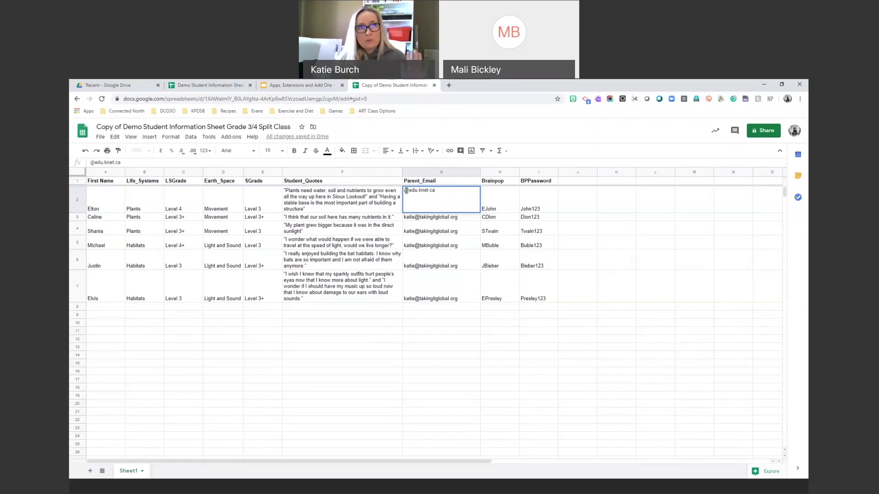
drag(437, 191, 405, 192)
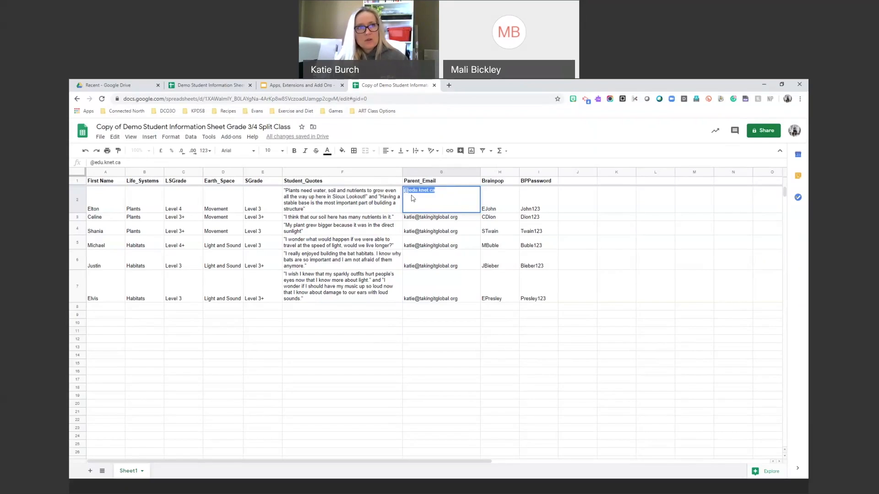
key(BackSpace)
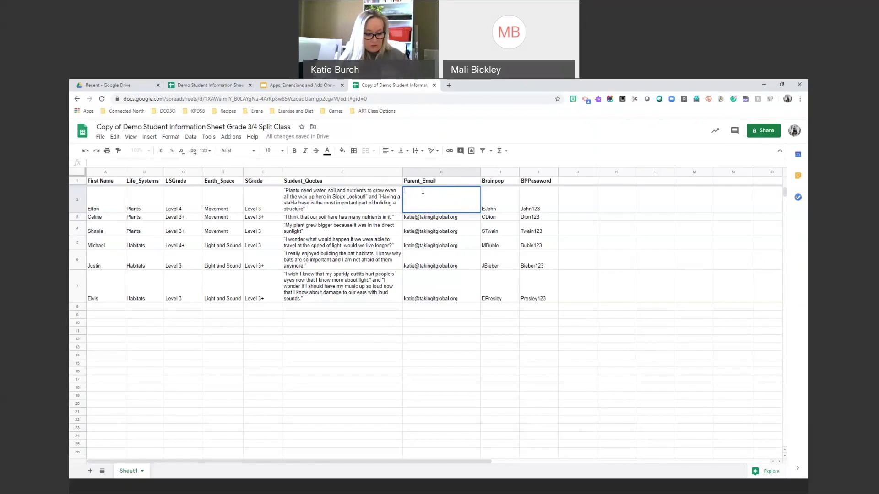
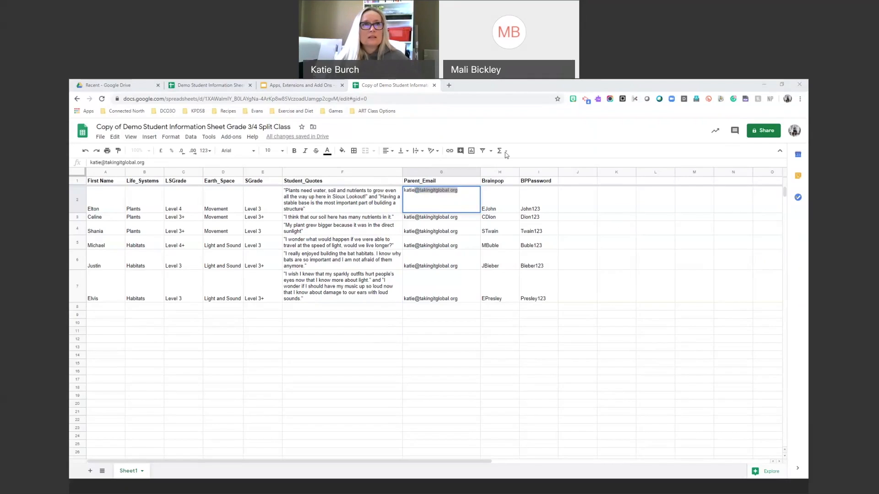
click(475, 191)
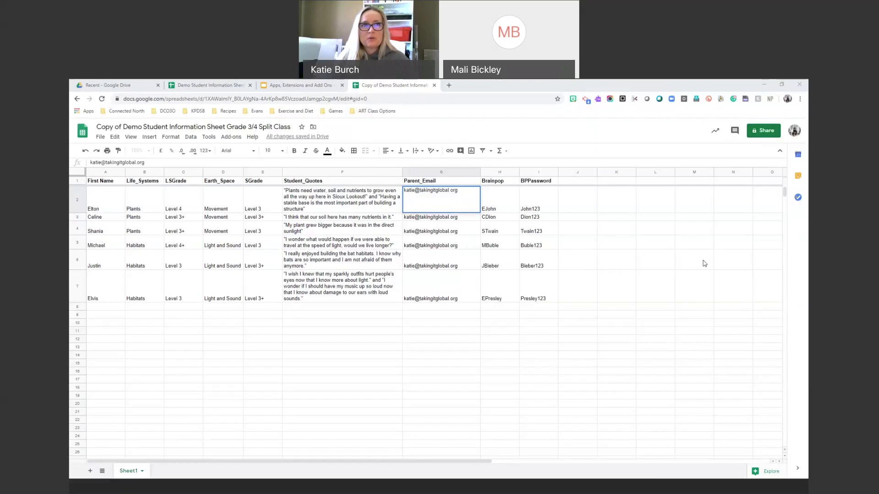
click(343, 348)
click(760, 131)
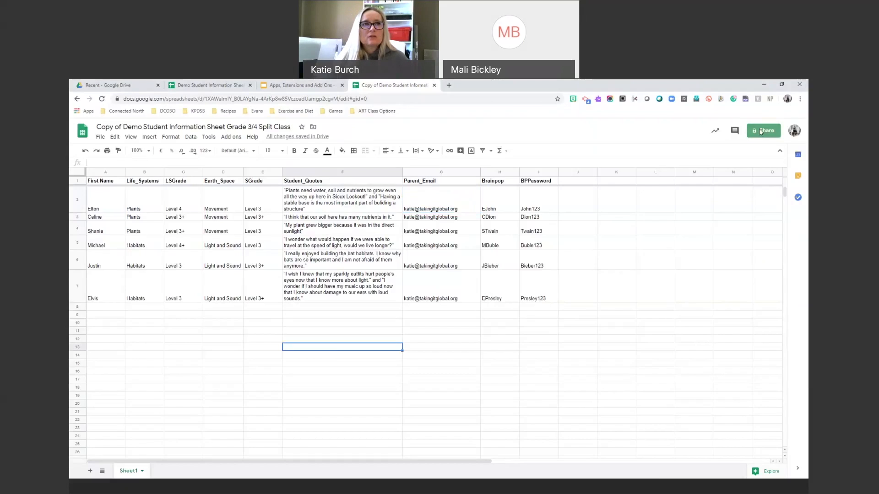
click(298, 100)
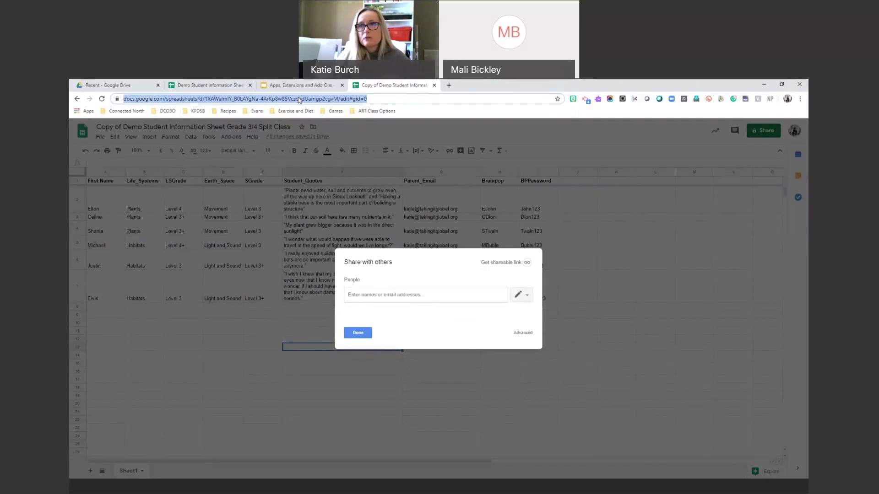
key(alt+Tab)
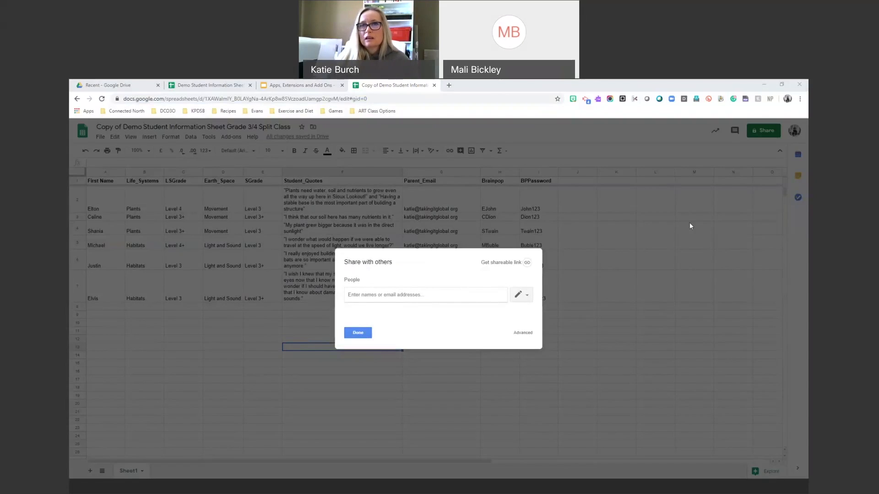
click(357, 333)
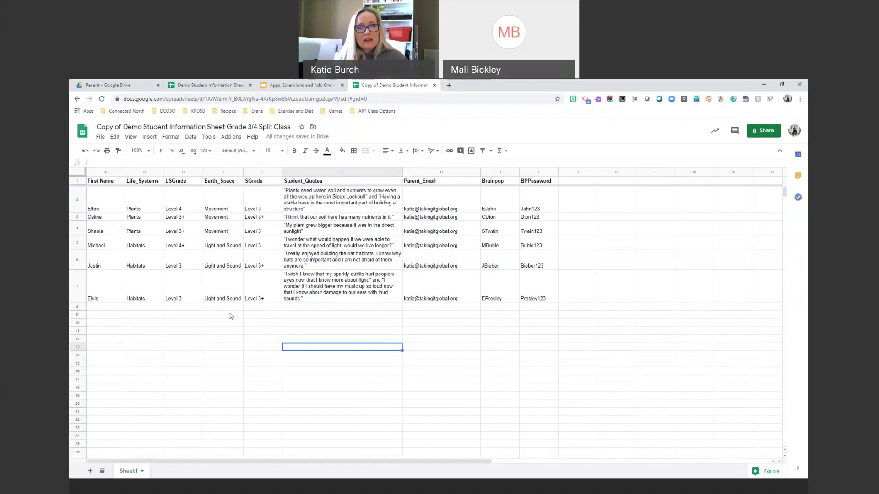
Replace the Apps, Extensions and Add Ons presentation tab's address with mail to load Gmail.
click(273, 89)
click(232, 100)
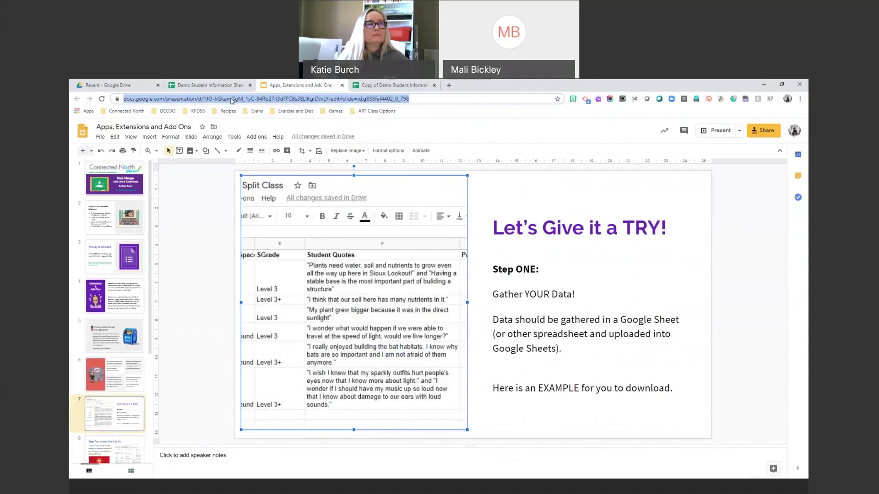
text(p)
key(BackSpace)
text(mail.google.com/mail/)
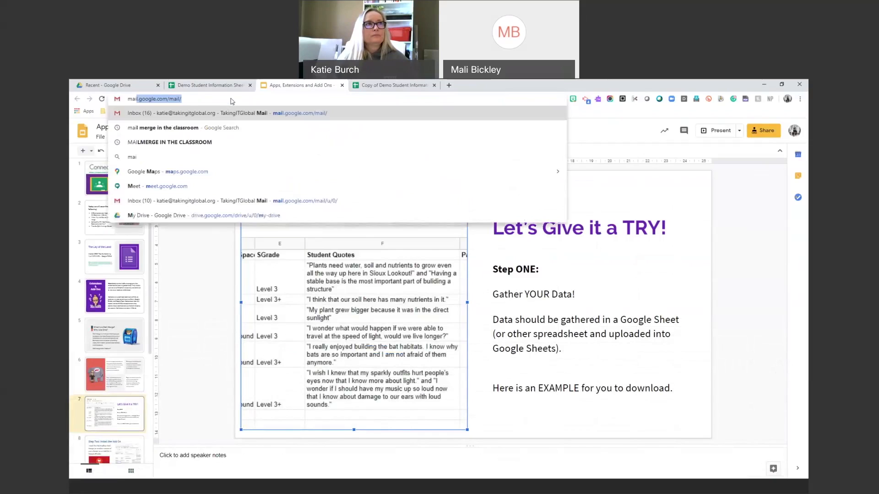
key(Return)
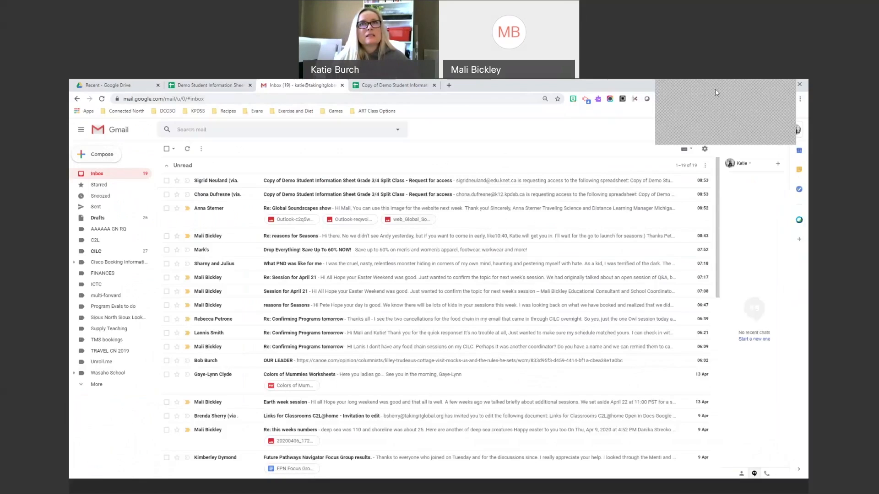
Set the copied student sheet's link sharing to On – Public on the web.
click(392, 85)
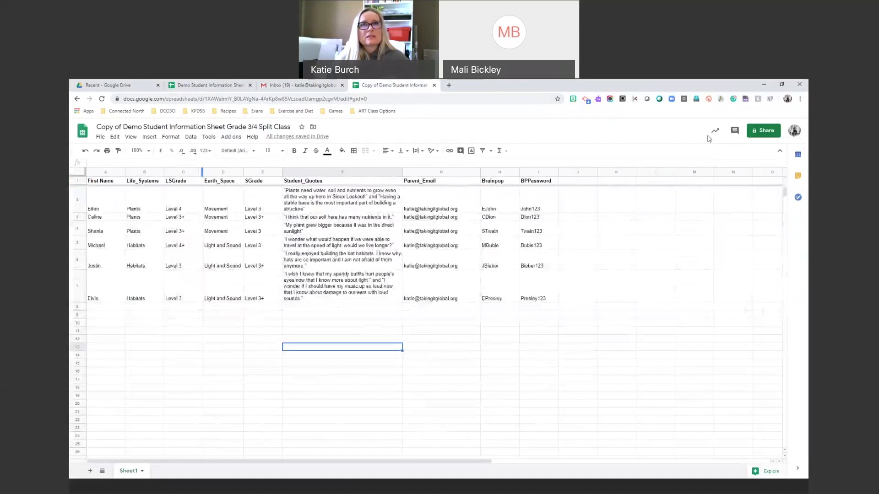
click(763, 131)
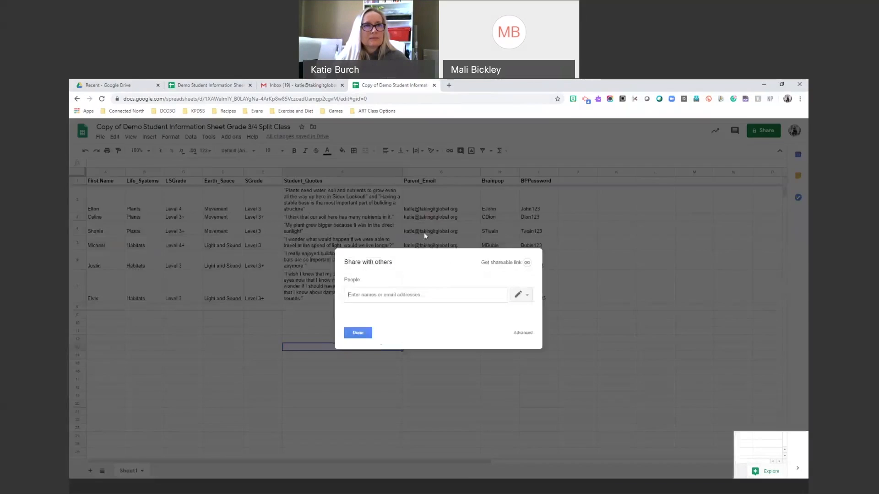
click(521, 333)
click(513, 256)
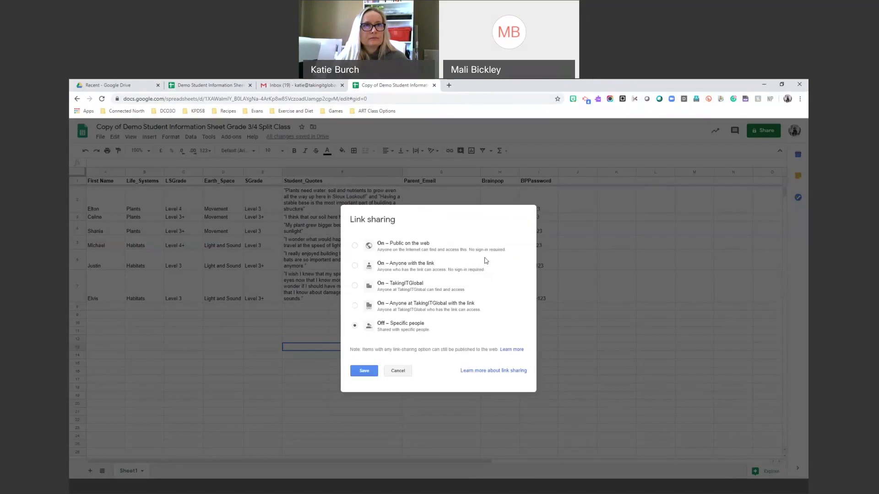
click(381, 246)
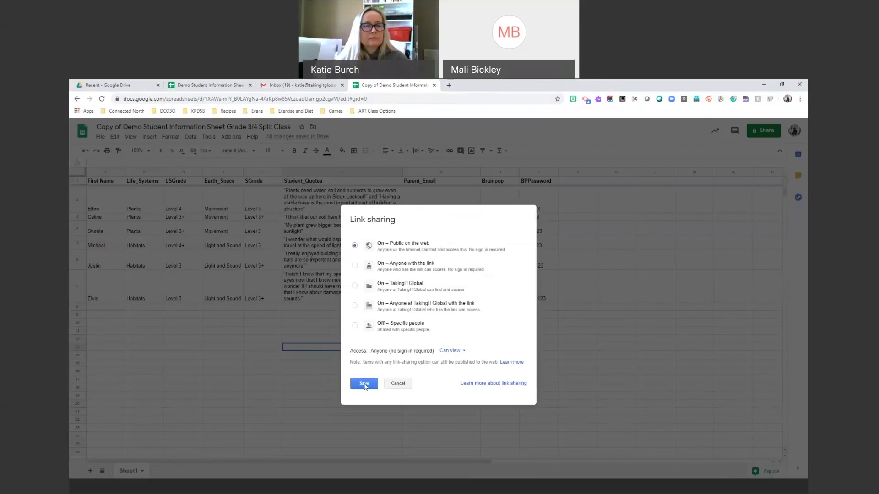
click(366, 384)
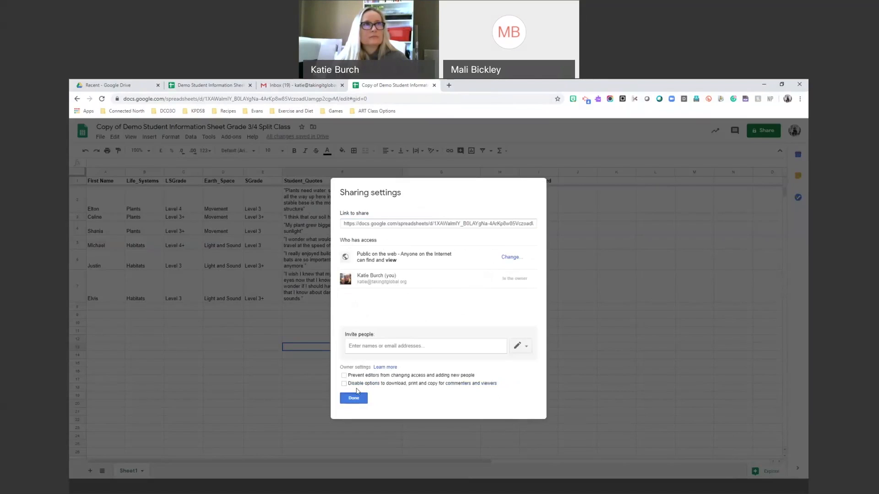
click(357, 398)
Select the original student sheet's share link and close its sharing dialog.
click(211, 86)
click(763, 131)
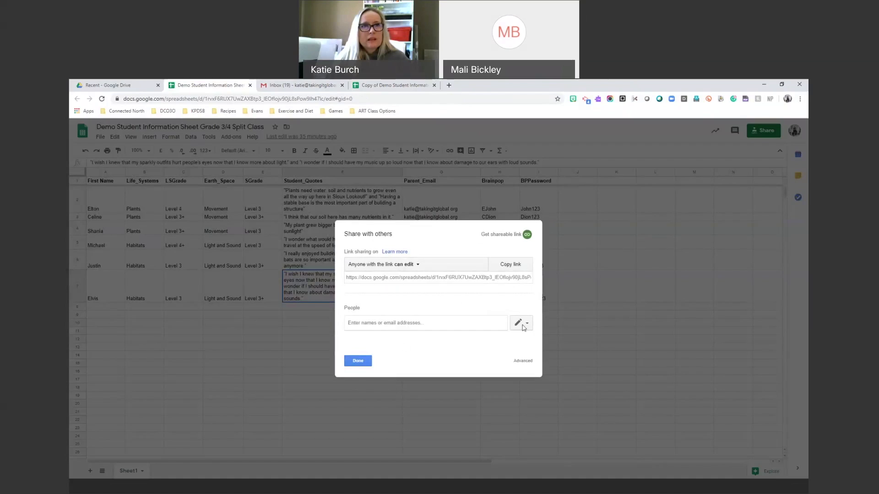
click(405, 278)
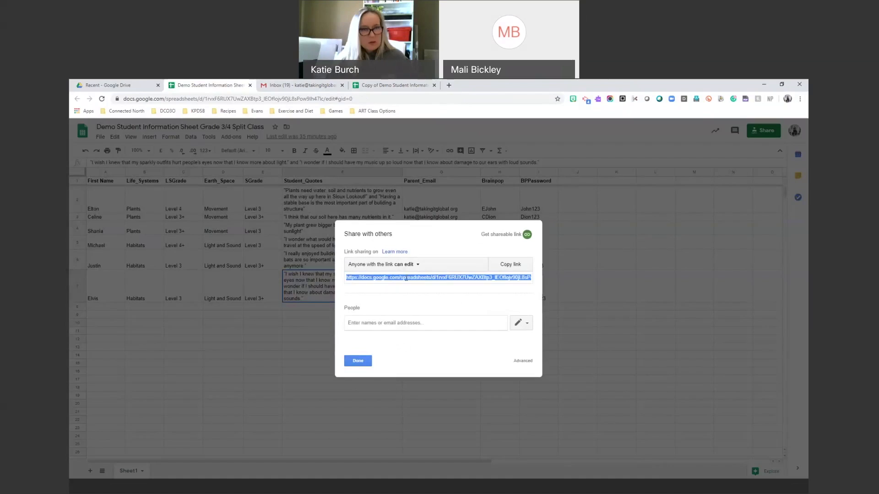
click(357, 361)
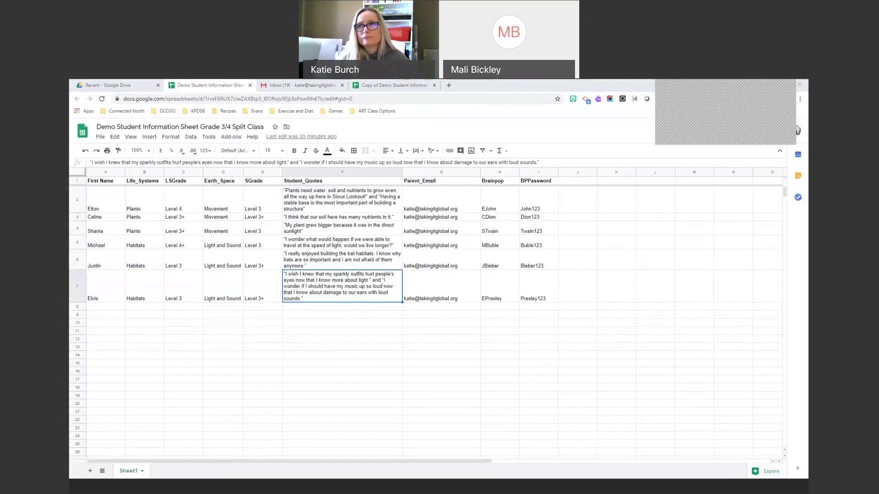
Compose a new Gmail message with the subject 'Grade 3 Newsletter'.
click(259, 87)
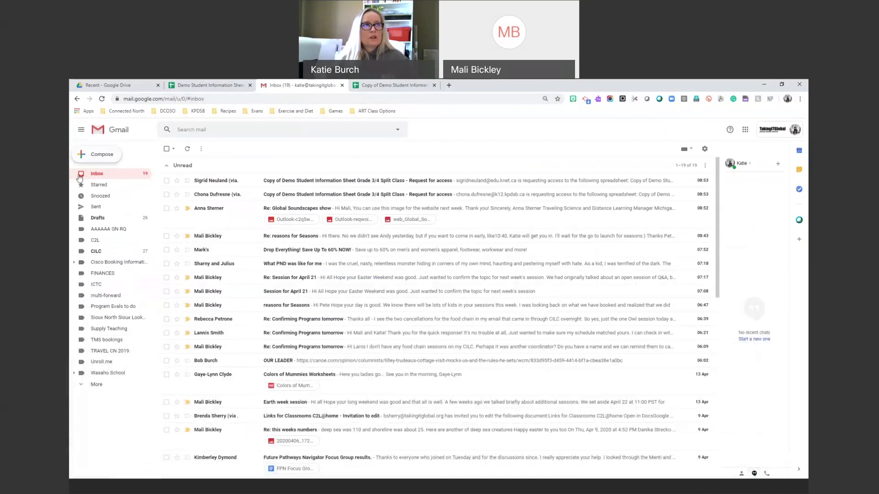
click(103, 155)
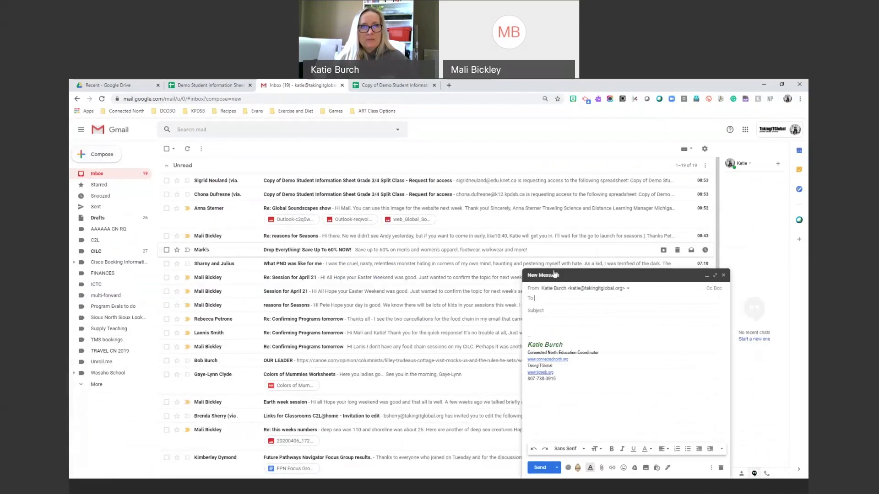
click(554, 311)
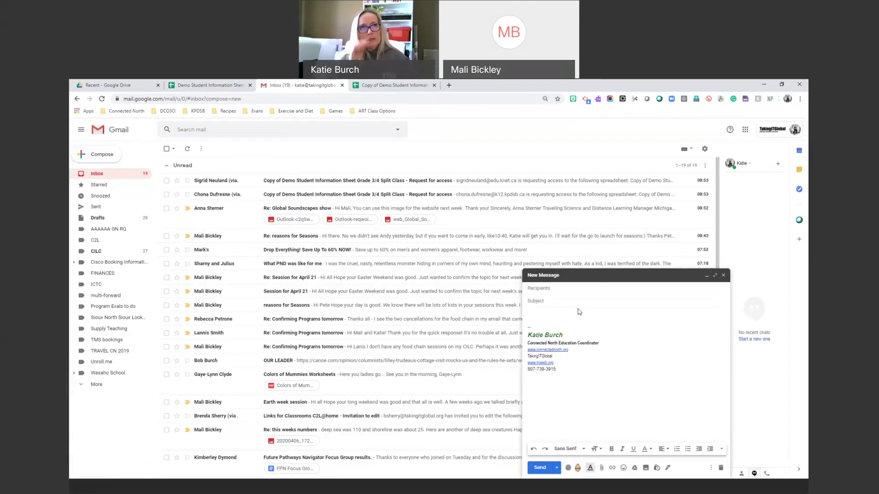
text(Grade 3)
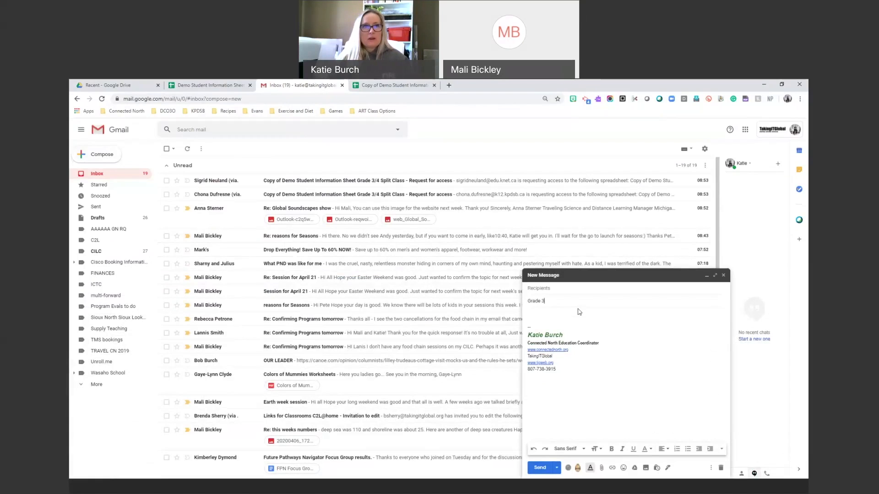
text( Newslette)
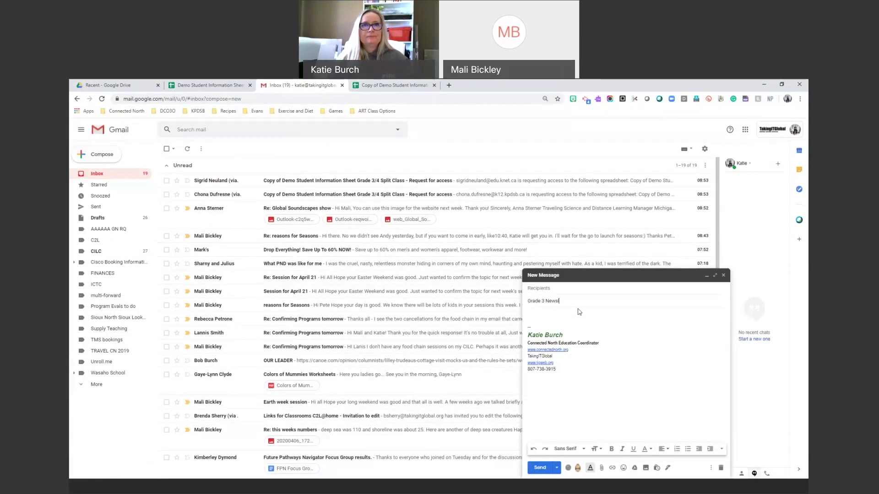
text(r)
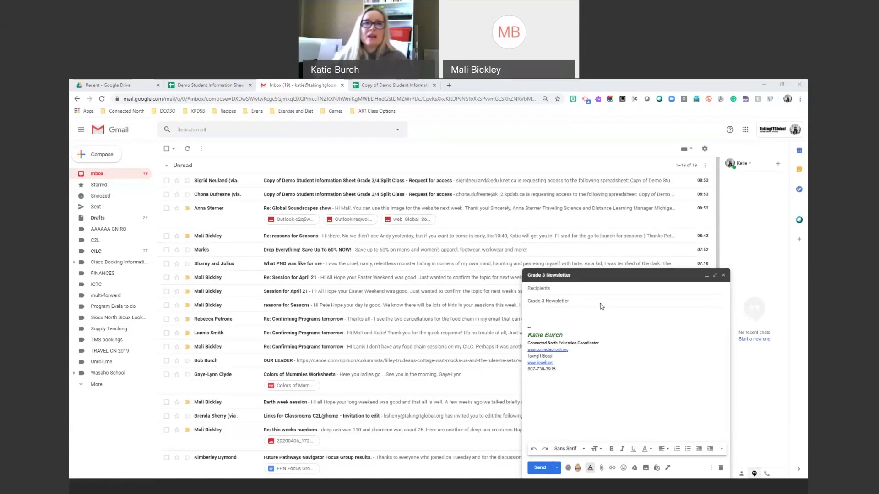
click(567, 314)
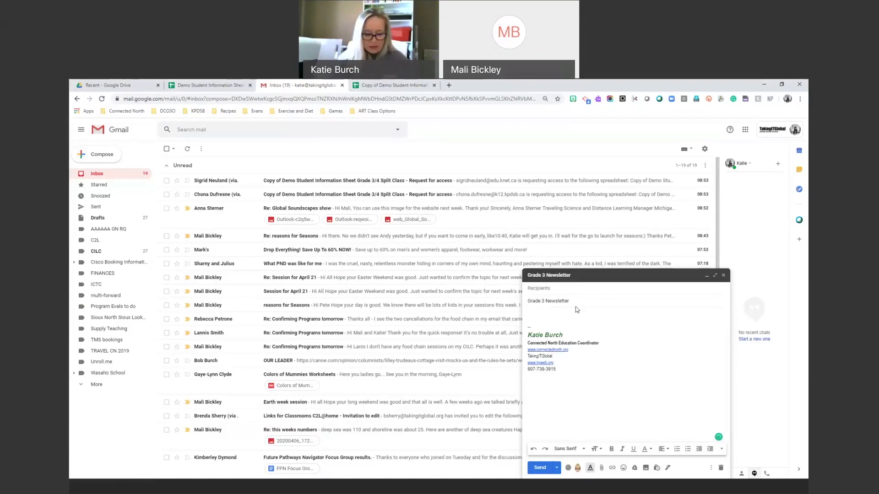
Reopen the draft full-size, set text size to Large, and type 'Dear Families,'.
click(706, 276)
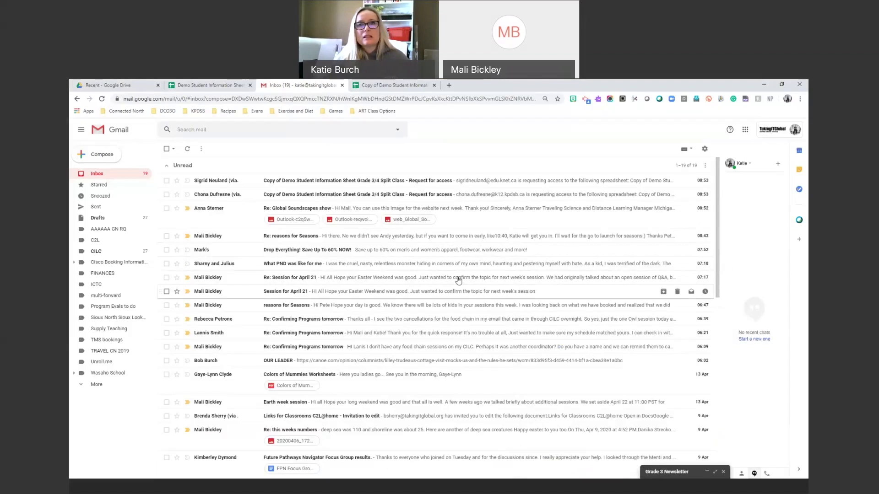
click(714, 472)
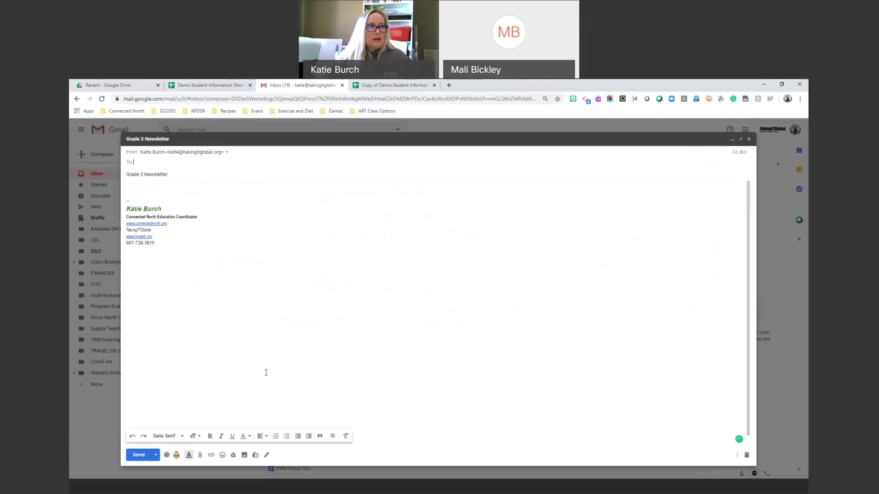
click(194, 437)
click(210, 414)
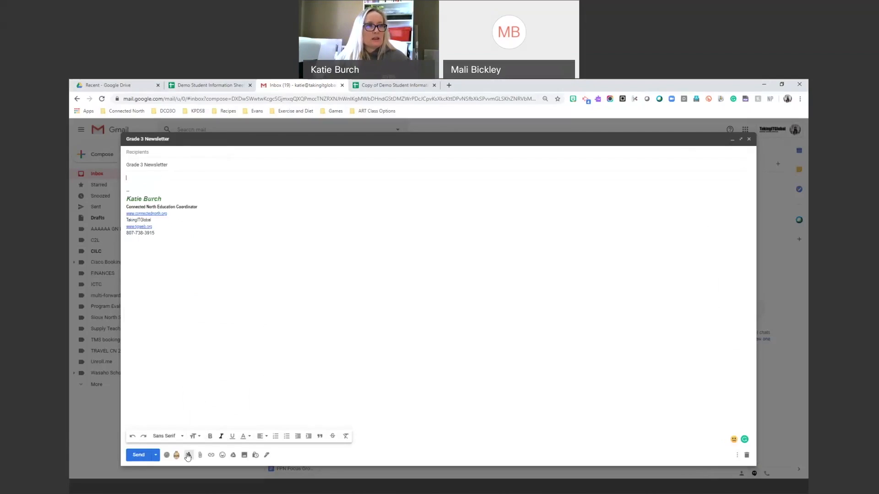
click(194, 436)
click(211, 414)
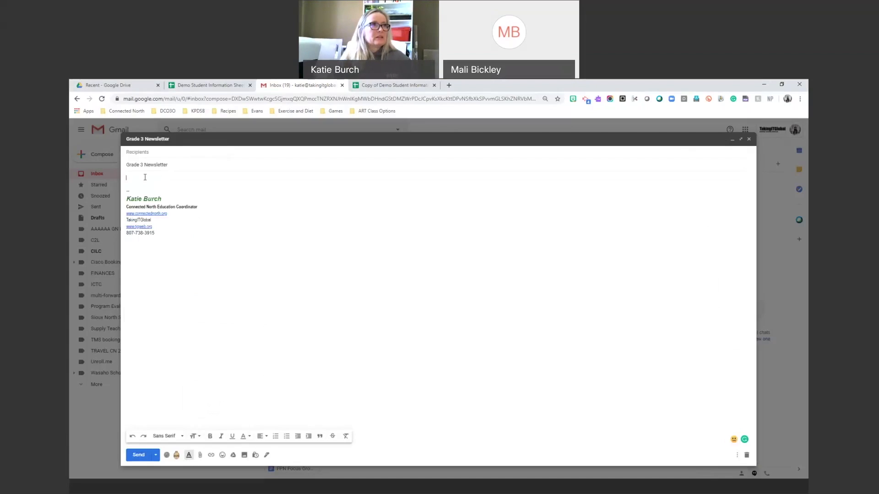
text(Dear Families,)
key(Return)
key(Return)
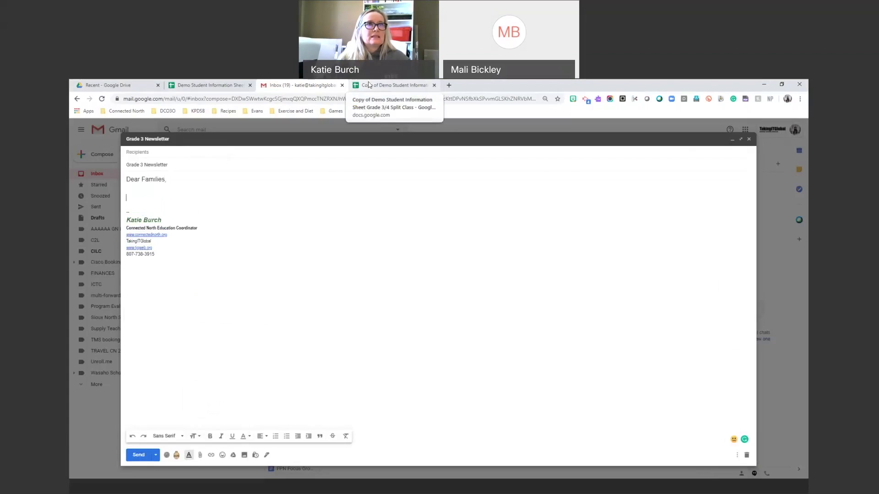
drag(369, 84, 358, 89)
Close the copy tab and rename headers Life_Systems and Earth_Space to Life Systems and Earth Space.
click(342, 85)
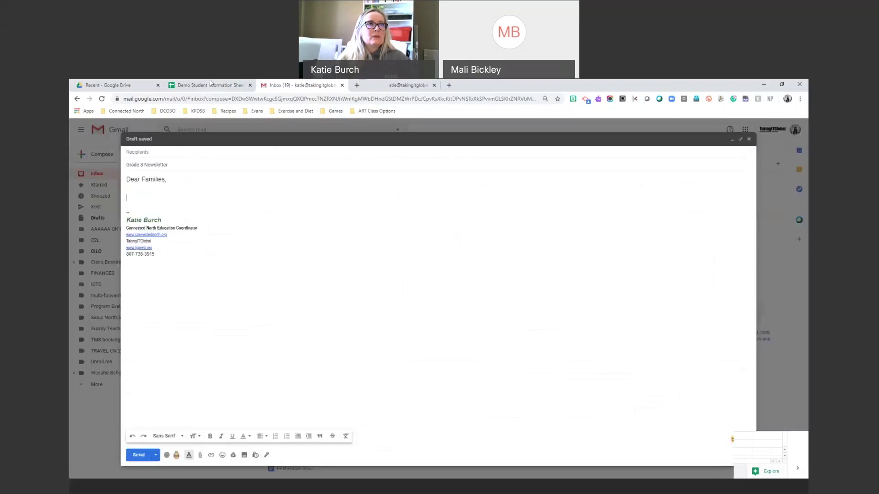
click(222, 84)
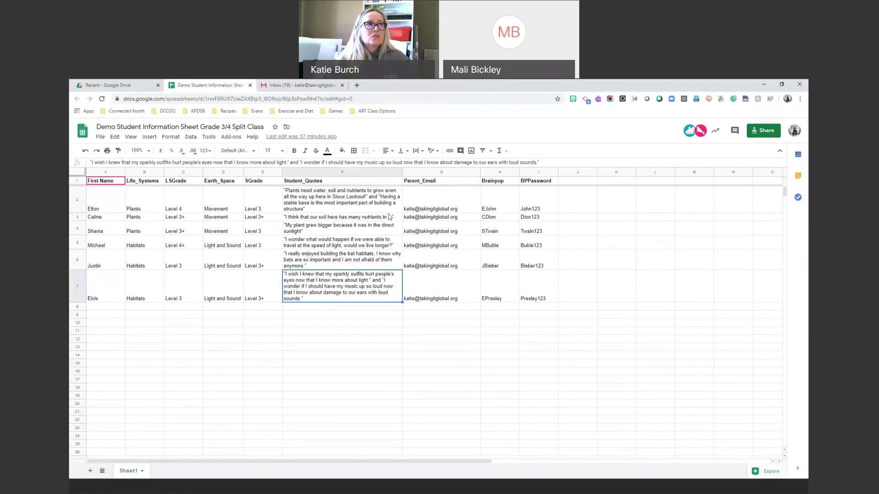
double_click(142, 182)
click(139, 181)
key(BackSpace)
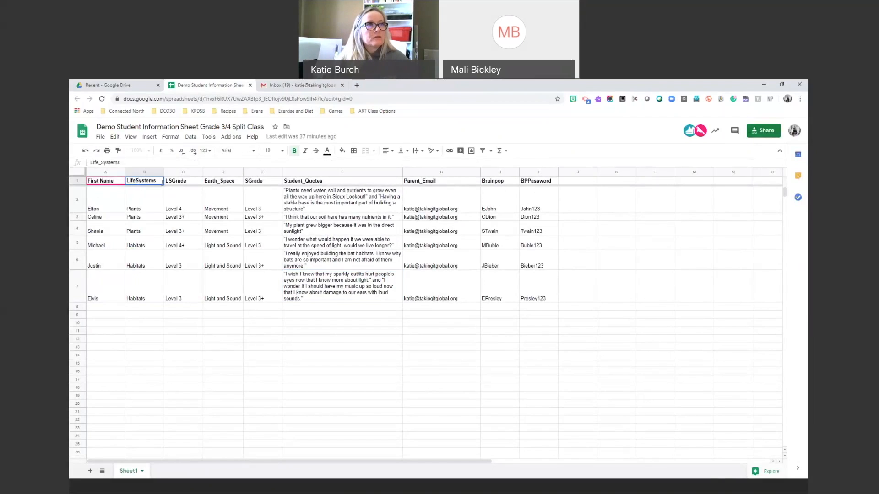
click(222, 181)
double_click(222, 181)
click(220, 181)
key(BackSpace)
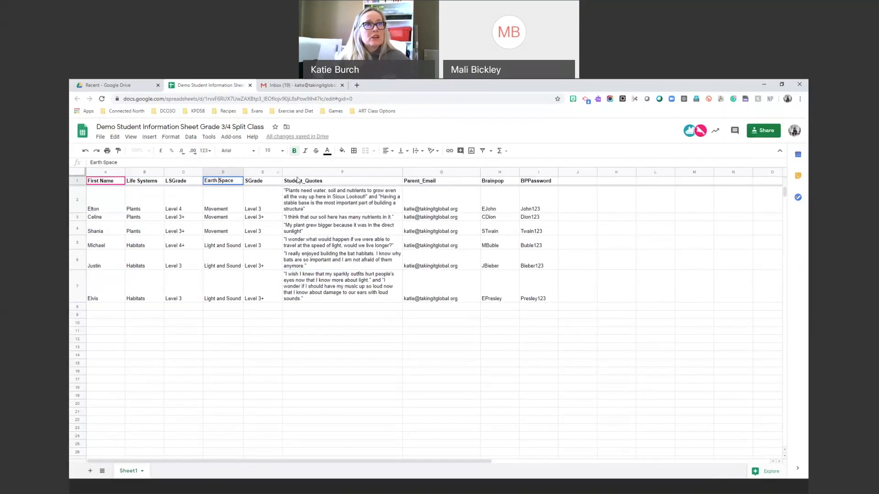
click(310, 183)
Rename the Student_Quotes and Parent_Email headers to Student Quotes and Parent Email.
double_click(310, 183)
click(306, 181)
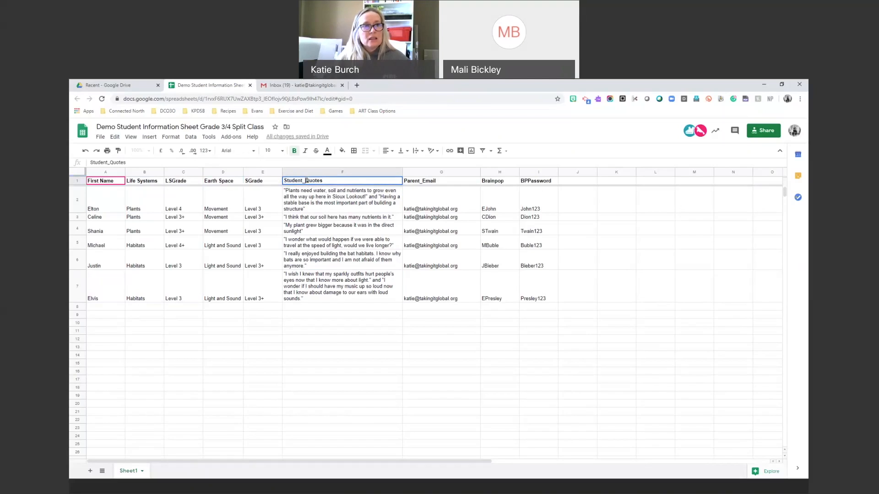
key(BackSpace)
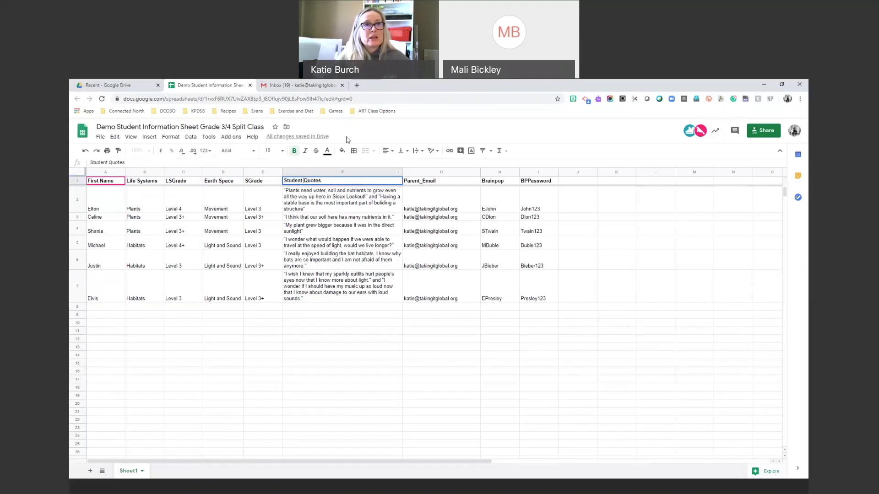
click(422, 183)
double_click(421, 181)
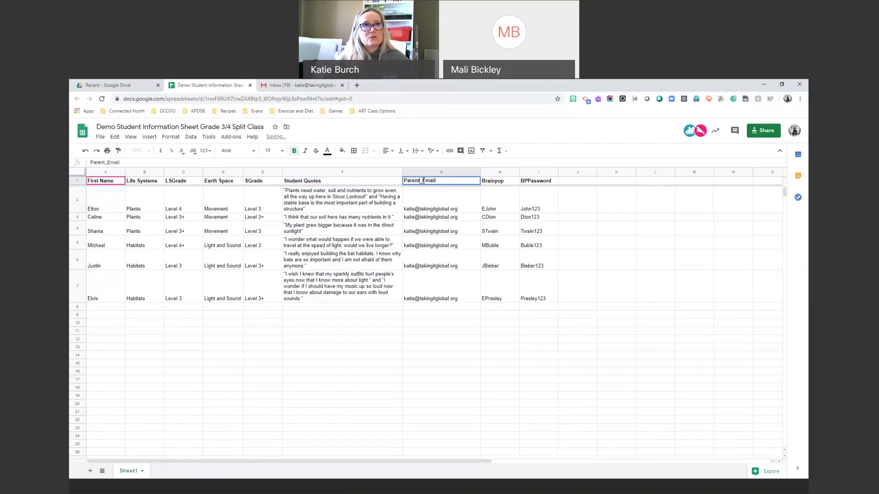
key(BackSpace)
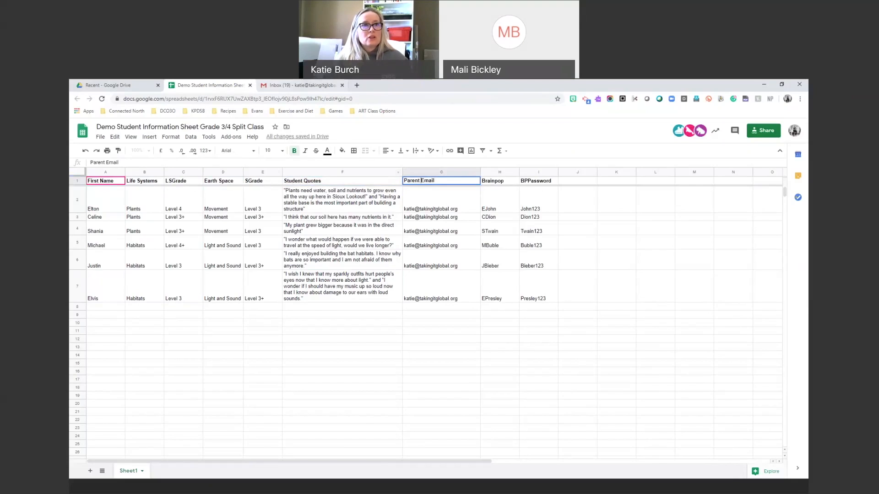
click(277, 85)
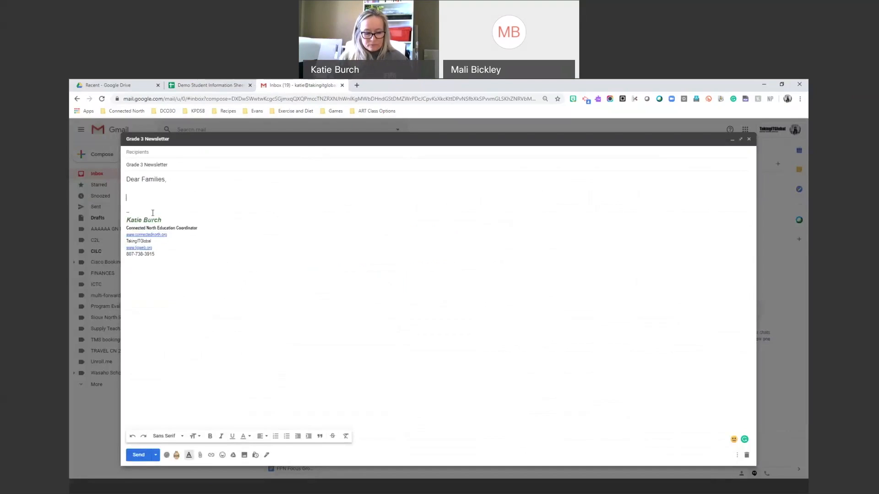
Type 'This term <<First Name>> has been working hard on our unit called' in the draft body.
text(This te)
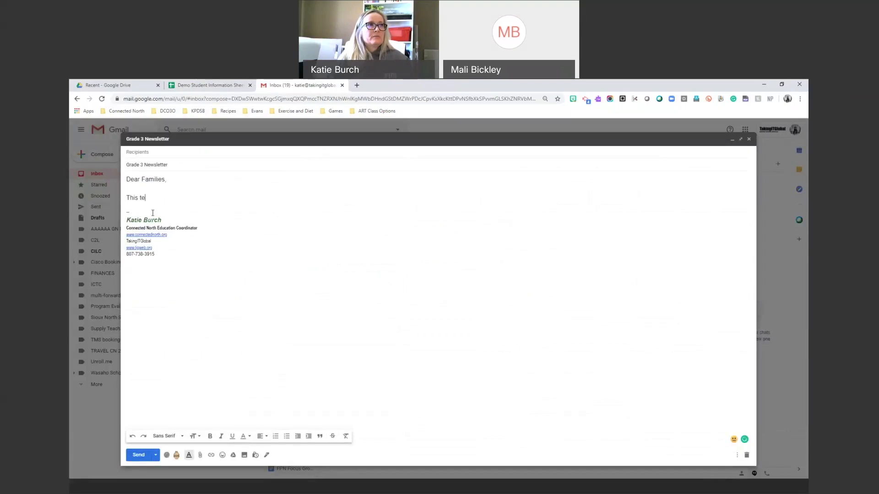
text(er)
key(BackSpace)
key(BackSpace)
text(rm)
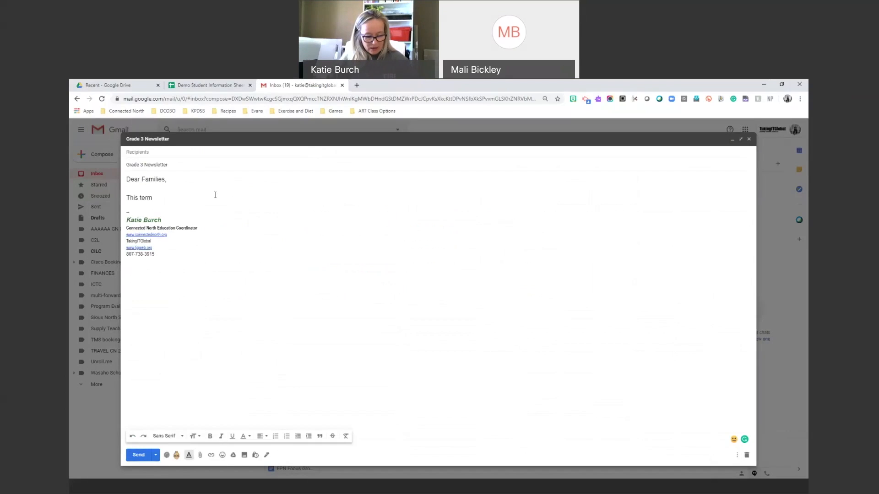
text(<<)
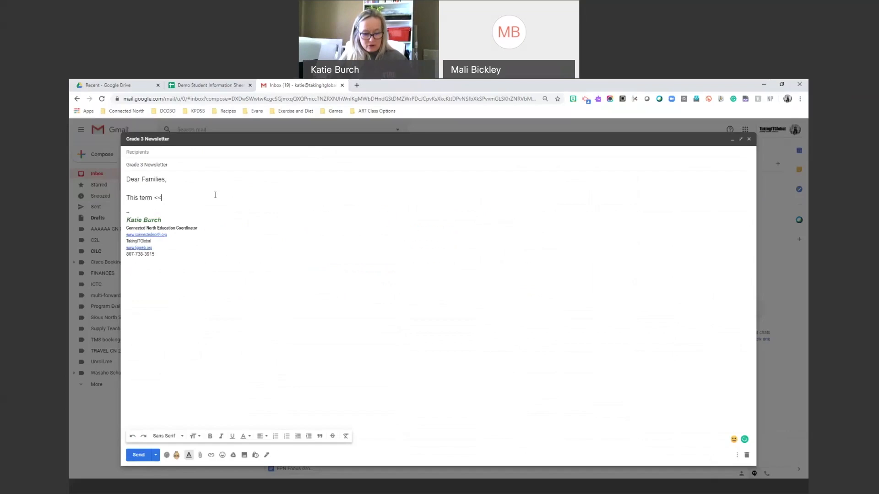
text(First Name)
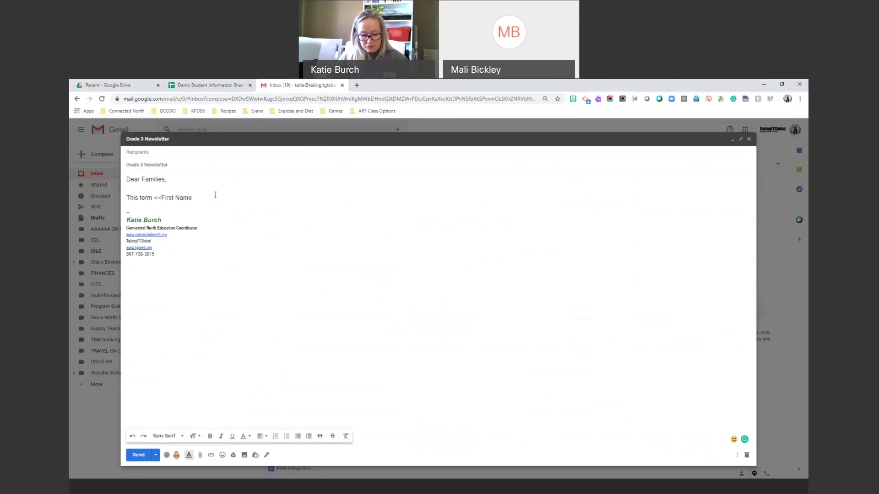
text(>>)
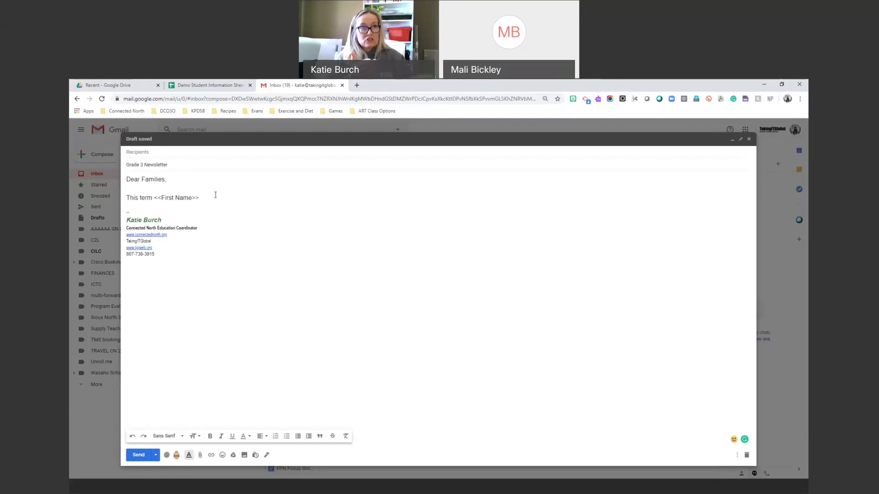
text(has been wor)
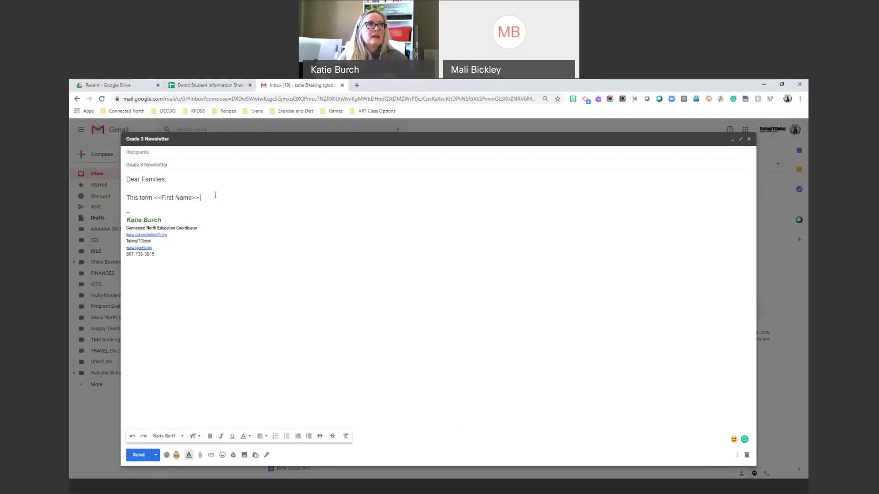
text(king h)
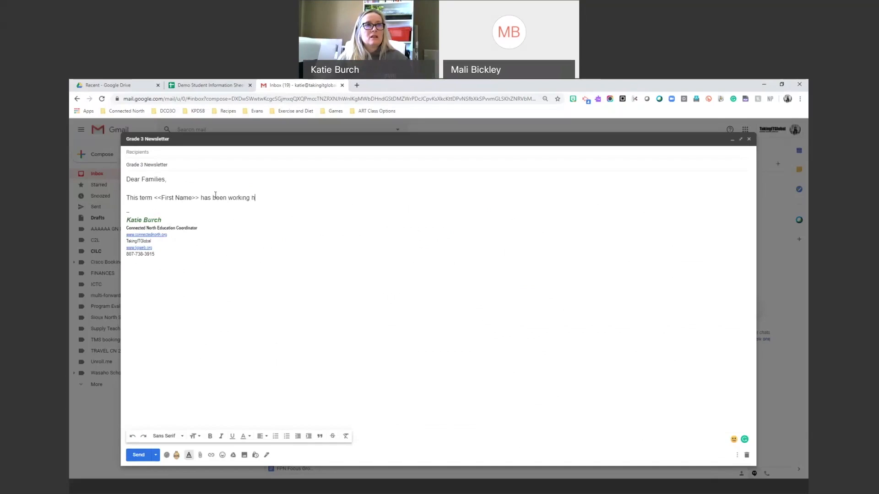
text(ard on Lit)
key(BackSpace)
key(BackSpace)
text(our unit called)
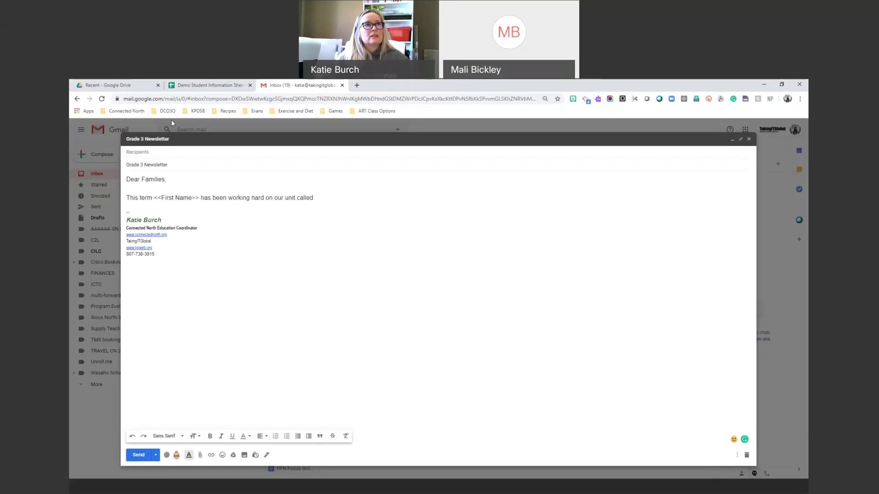
click(208, 85)
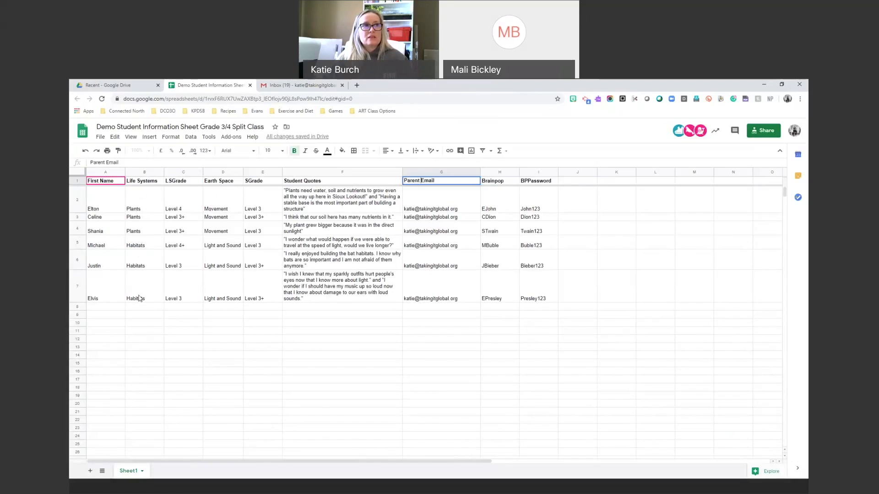
Insert the <<Life Systems>> merge tag after 'our unit called', matching the sheet's column header.
click(286, 84)
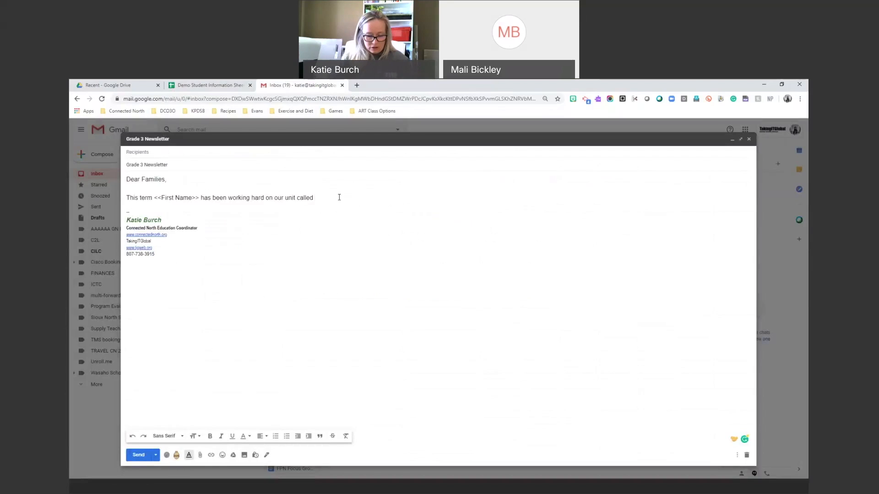
text(<<Life Systems)
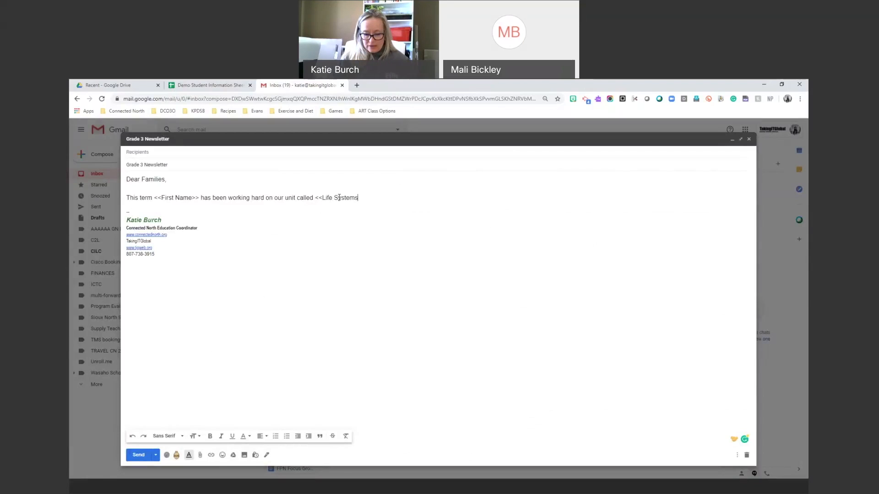
text(>>)
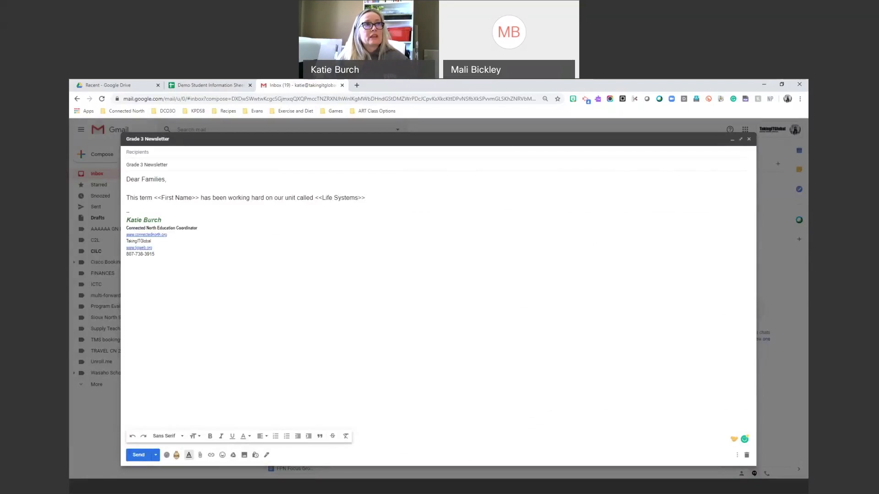
click(208, 85)
click(155, 182)
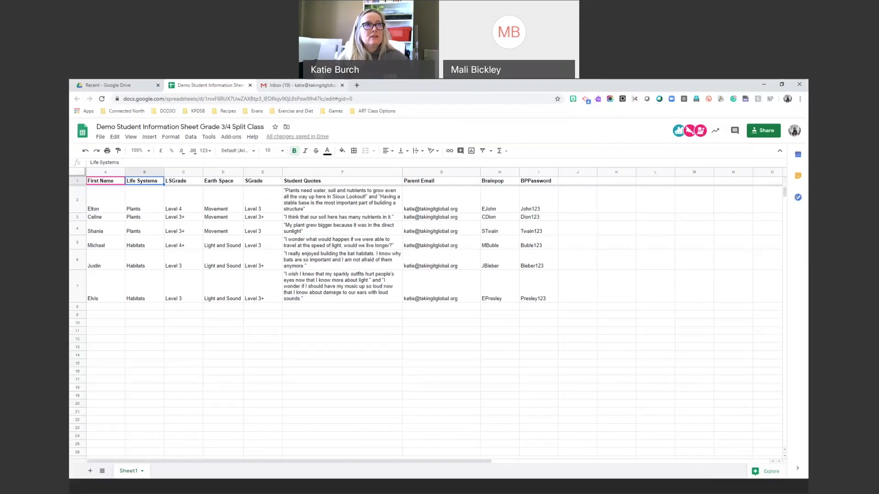
click(302, 85)
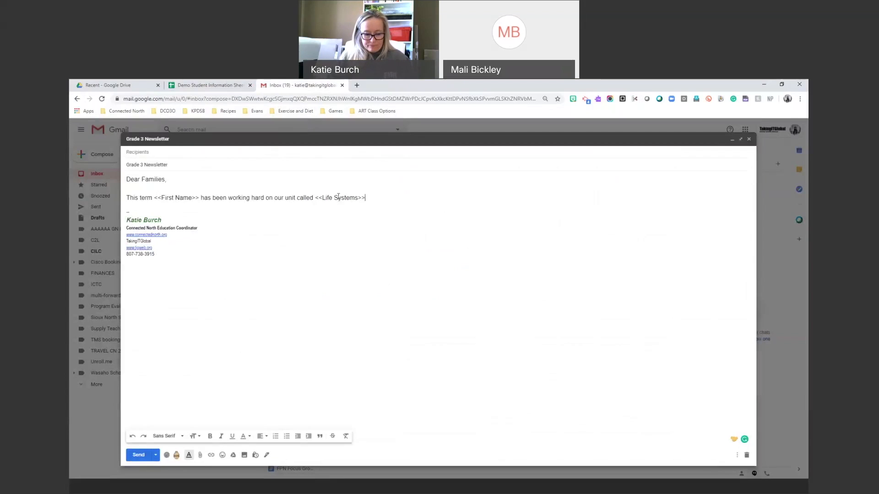
Add a sentence stating the student's achieved grade using the <<LSGrade>> merge tag.
text(The grade for t)
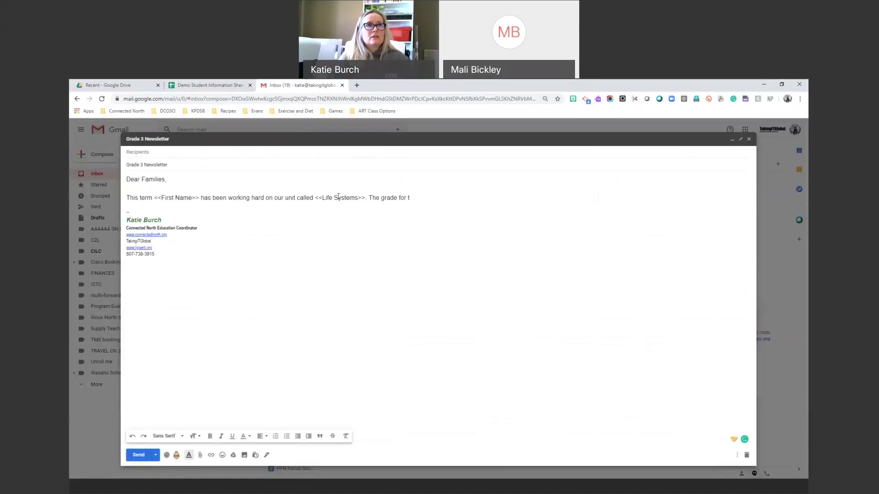
key(BackSpace)
key(BackSpace)
key(BackSpace)
key(BackSpace)
key(BackSpace)
key(BackSpace)
key(BackSpace)
key(BackSpace)
key(BackSpace)
key(BackSpace)
key(BackSpace)
key(BackSpace)
key(BackSpace)
key(BackSpace)
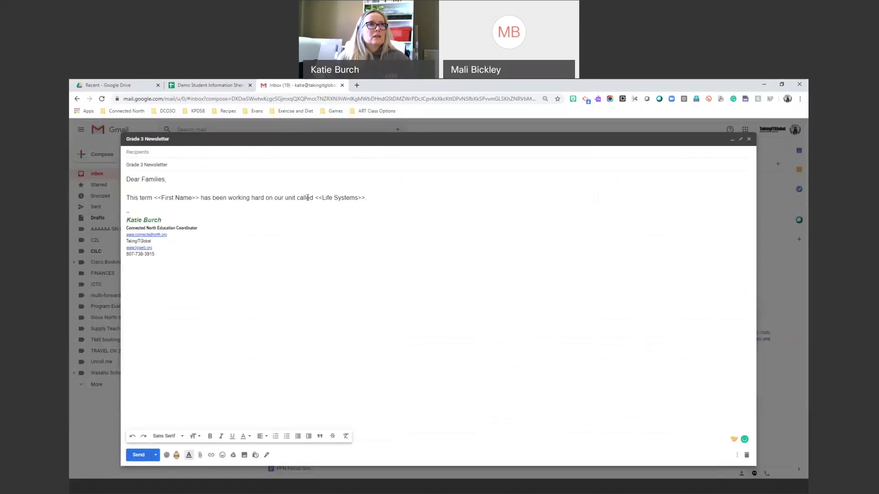
click(209, 85)
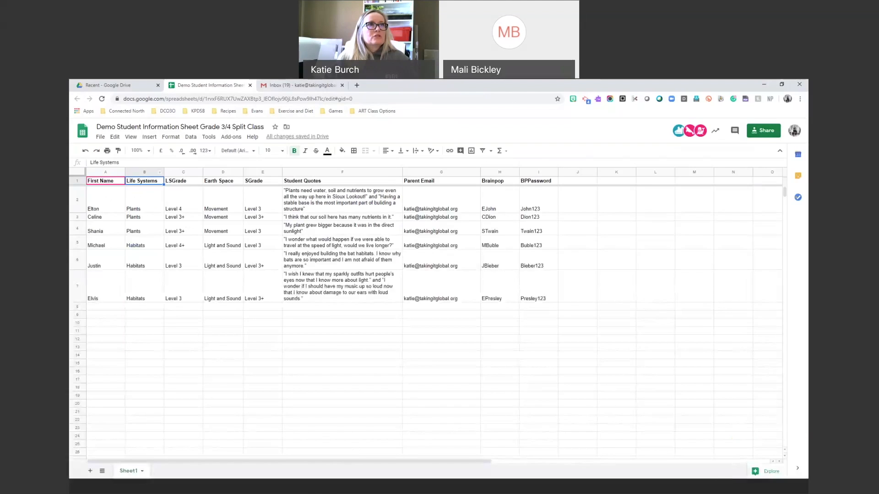
click(302, 86)
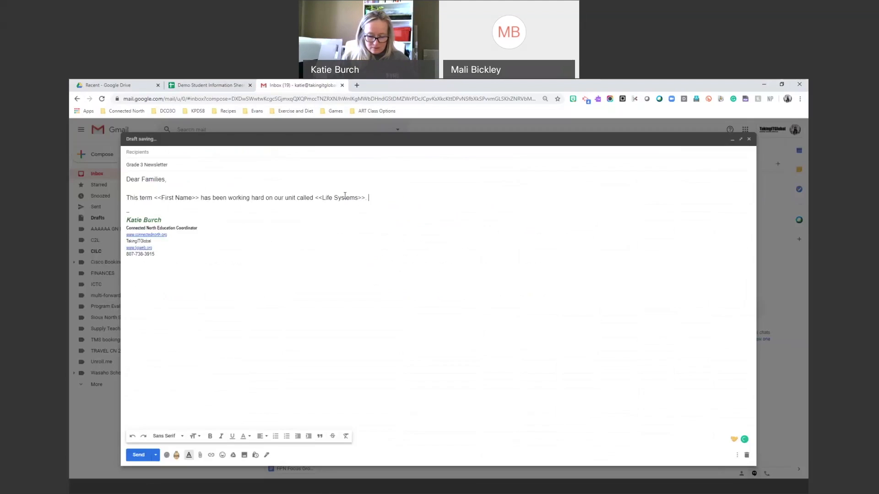
text(<<Firstname)
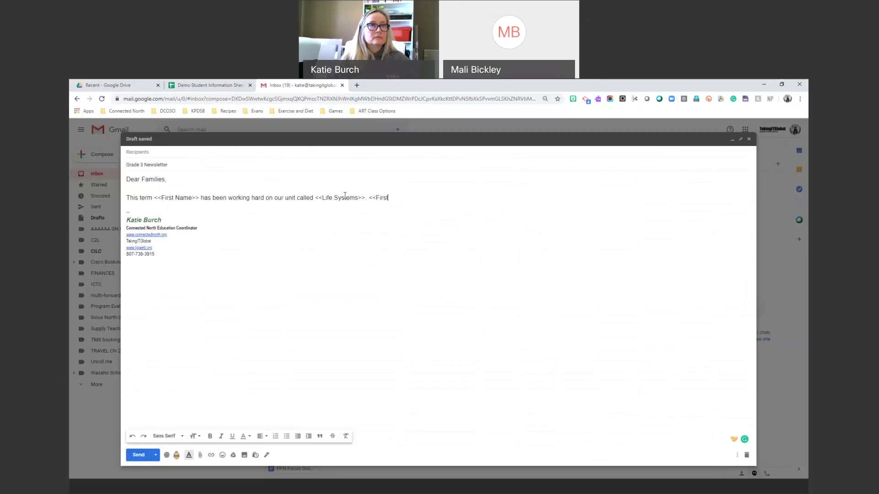
key(BackSpace)
key(BackSpace)
key(BackSpace)
key(BackSpace)
text(Name)
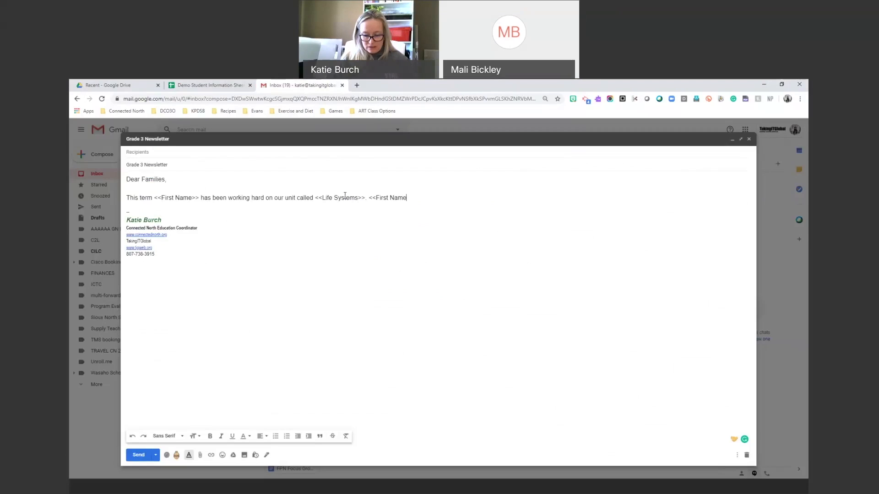
text(?)
key(BackSpace)
text(>> achieved a)
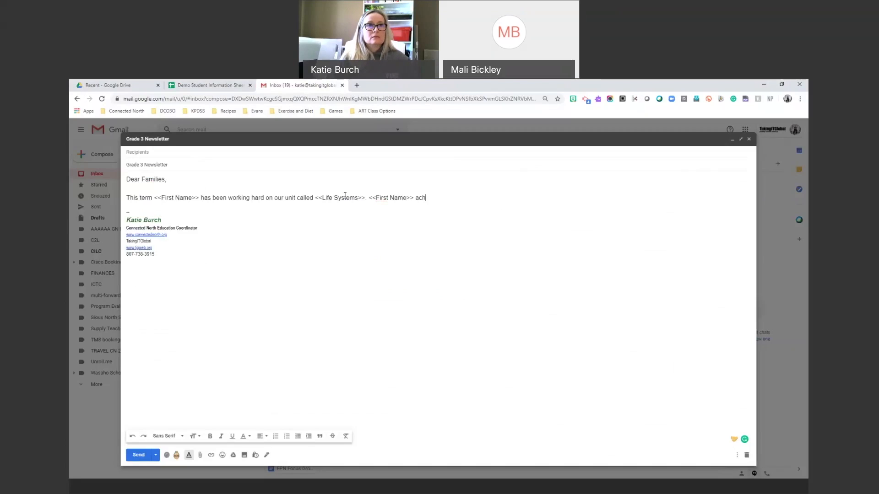
text(e of)
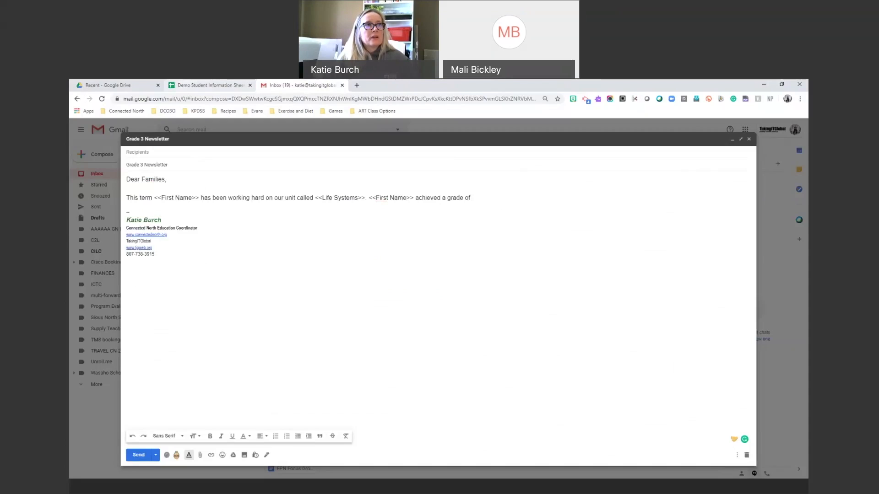
click(210, 85)
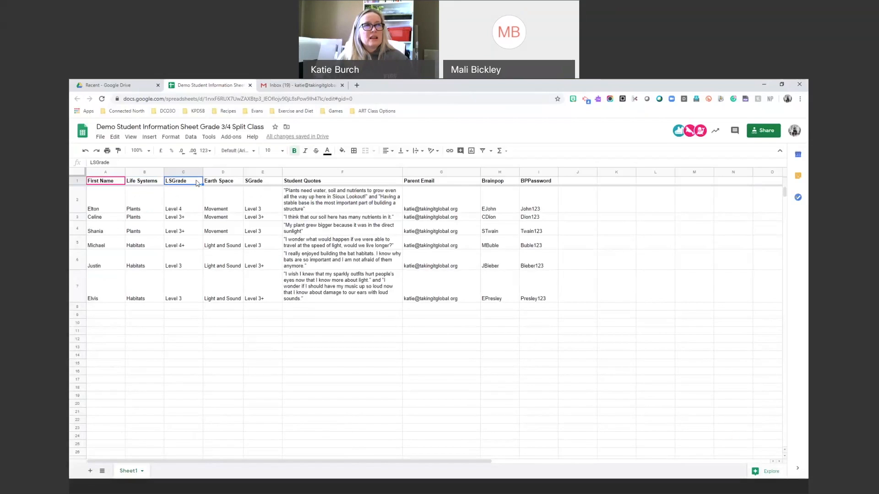
click(275, 85)
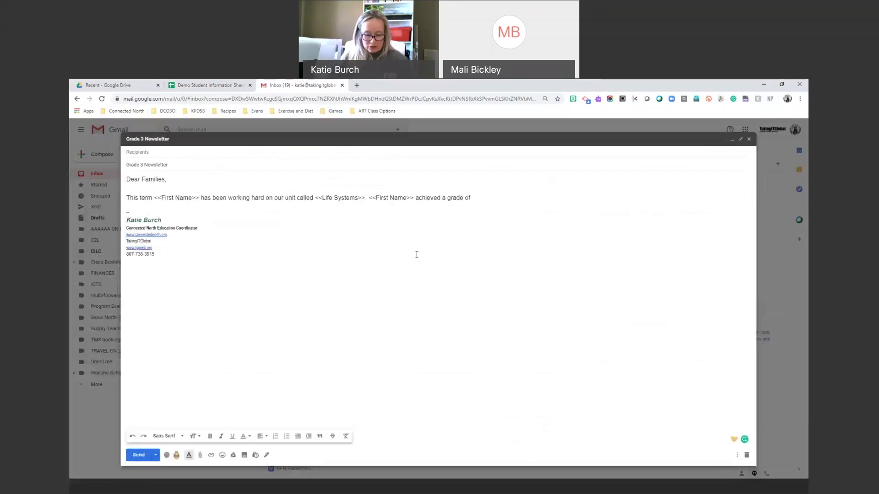
text(<<LS)
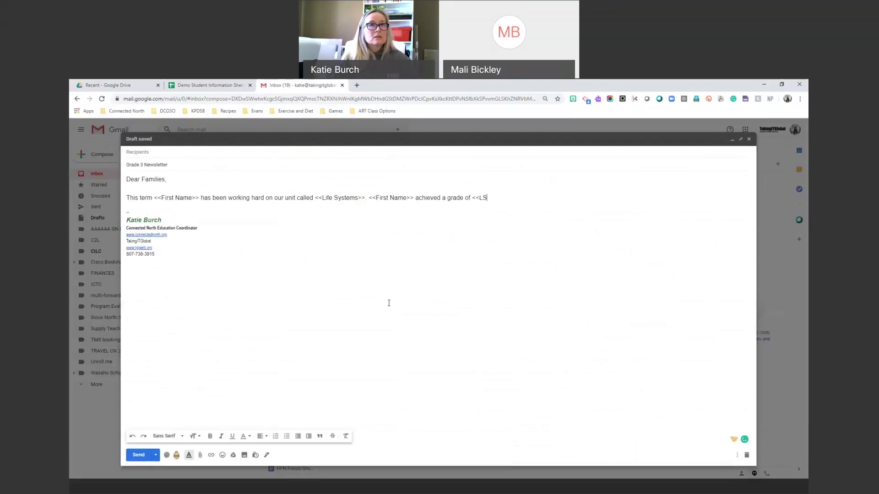
text(Grade>>.)
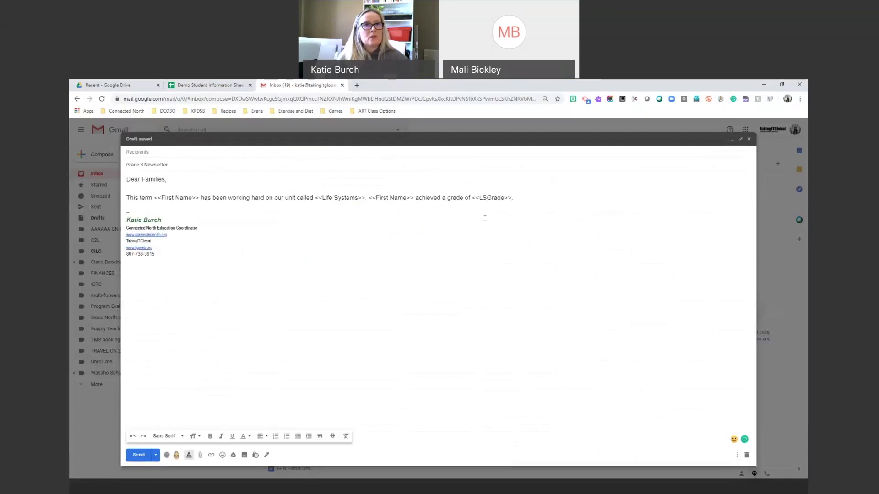
Add a new paragraph: 'During this unit your child expressed ideas such as <<Student Quotes'.
key(Return)
key(Return)
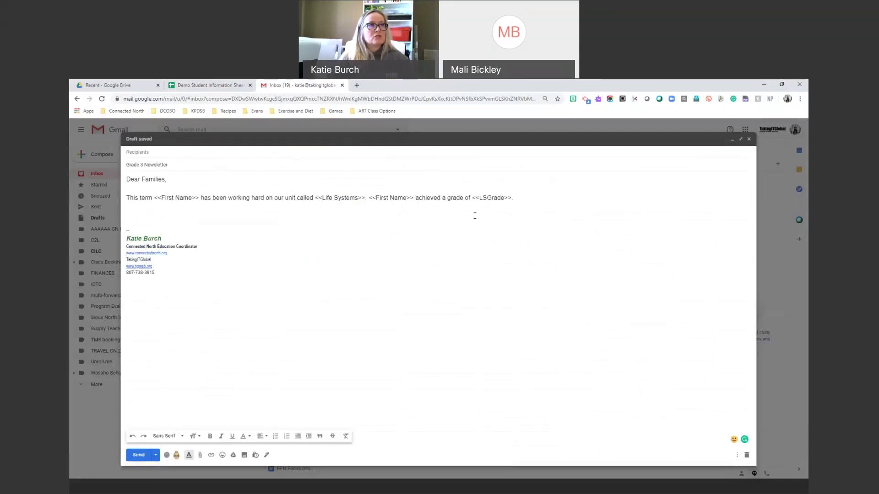
text(During this un)
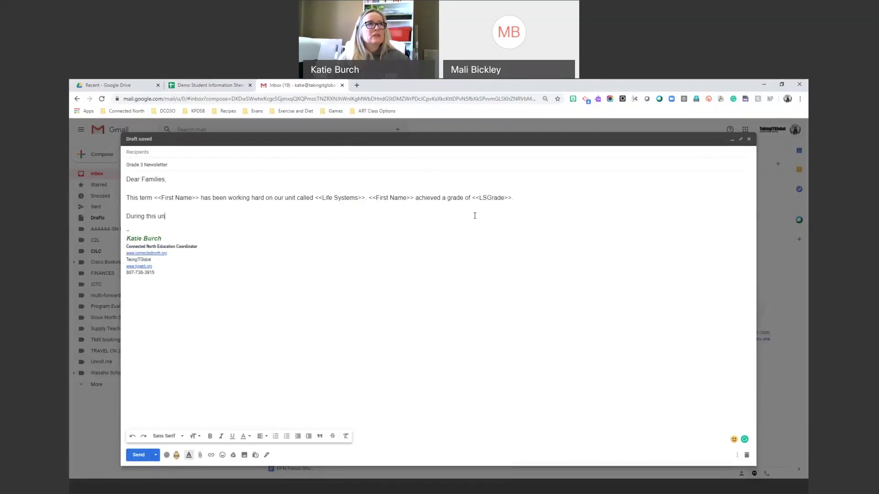
text(it your chi)
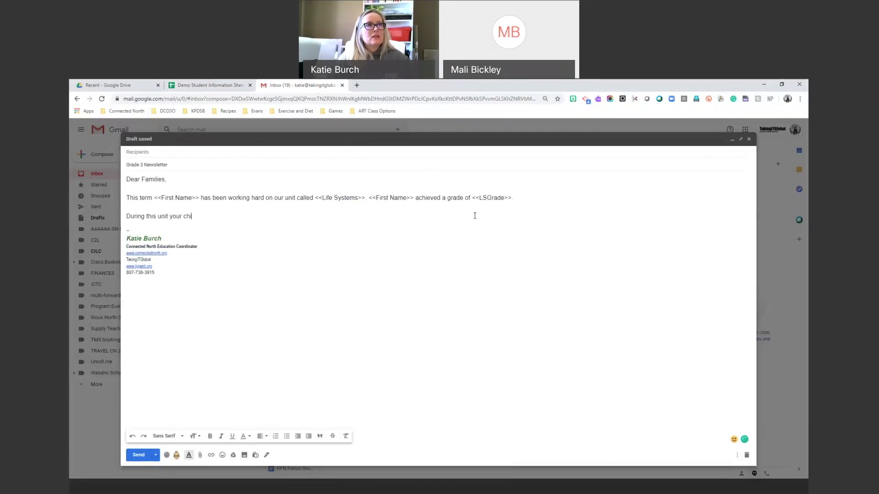
text(ld was)
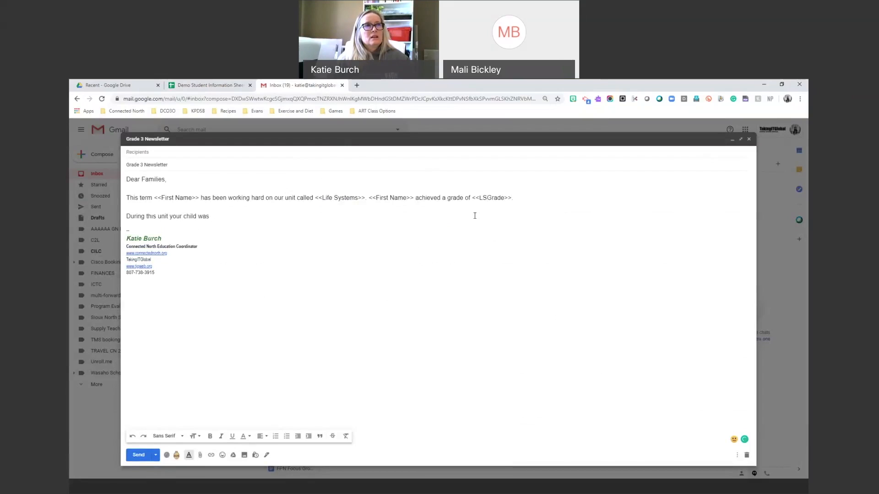
key(BackSpace)
key(BackSpace)
key(BackSpace)
text(expres)
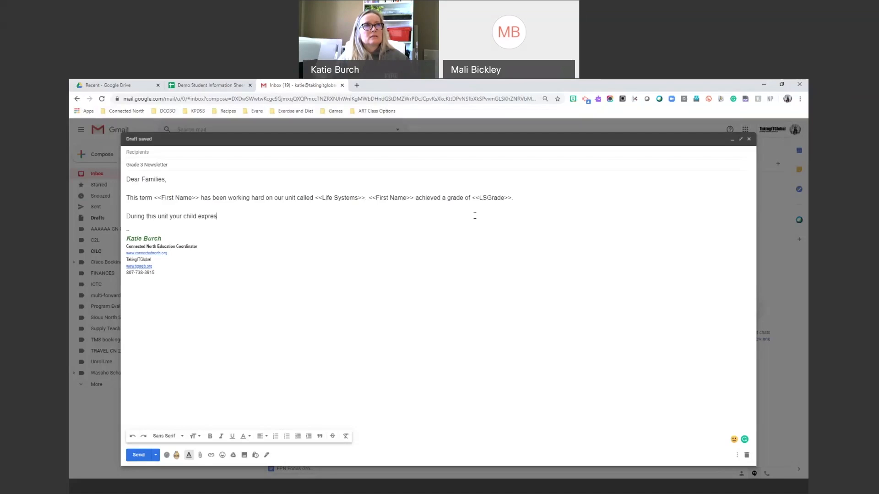
text(sed ideas such as)
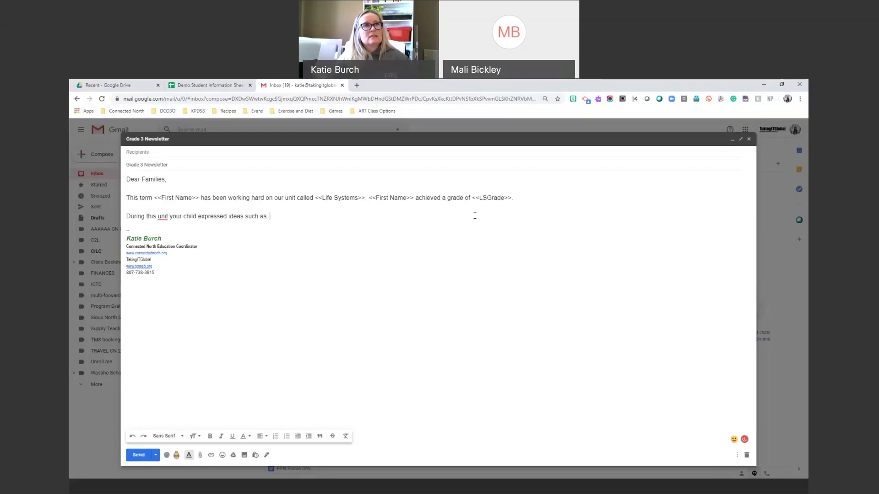
click(208, 85)
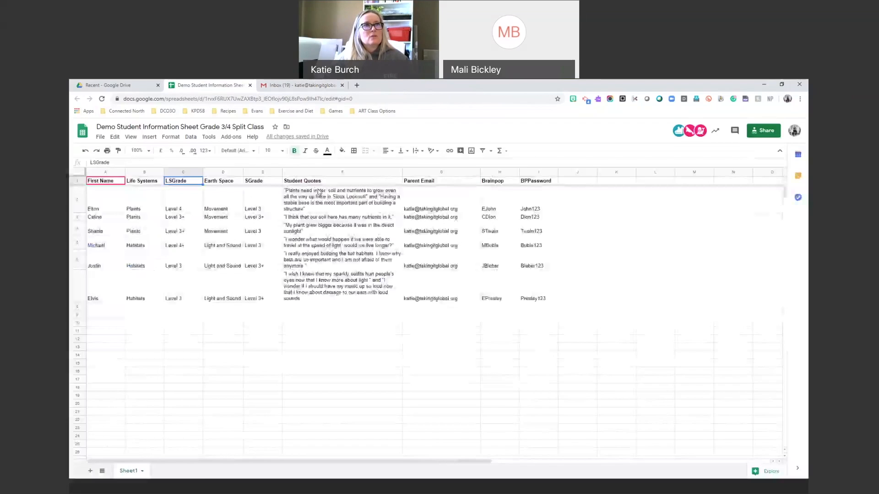
click(319, 184)
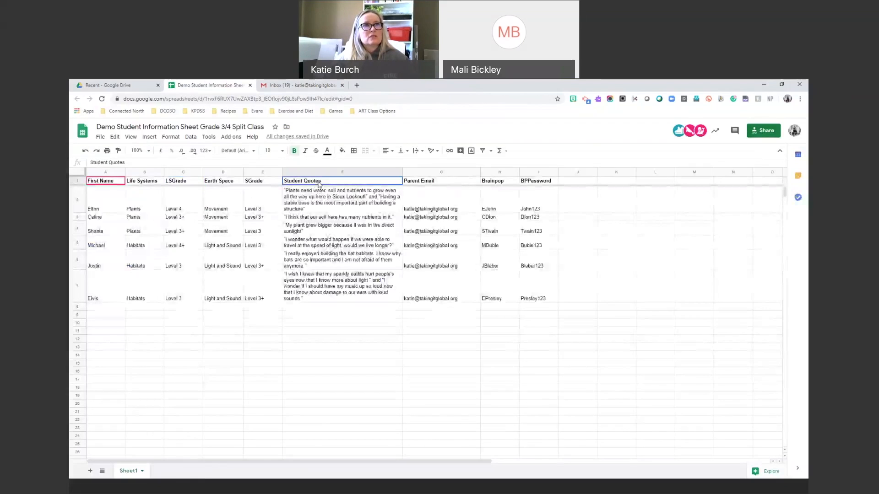
click(302, 86)
text(<<Student Quotes>>)
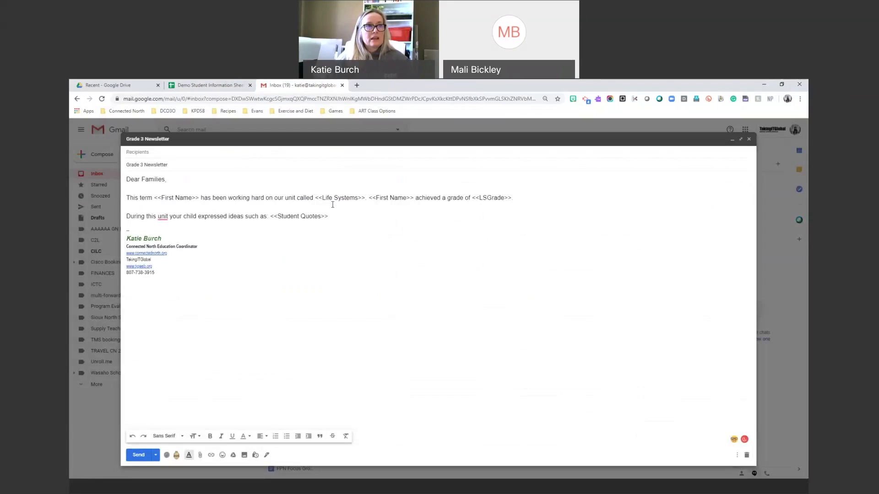
Add the March break paragraph about using new Brain Pop Accounts, ending 'Brain Pop login information:'.
key(Return)
key(Return)
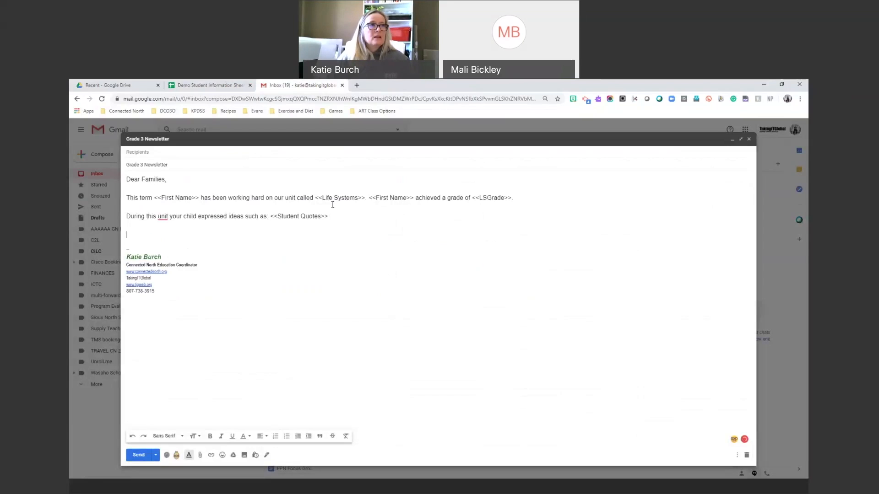
text(As students go out for the March b)
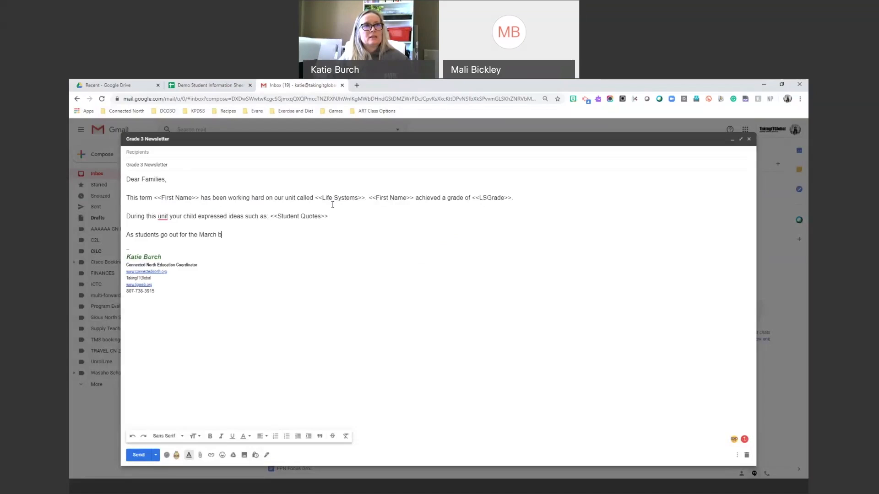
text(reak,pleas)
key(BackSpace)
key(BackSpace)
key(BackSpace)
key(BackSpace)
text(please have)
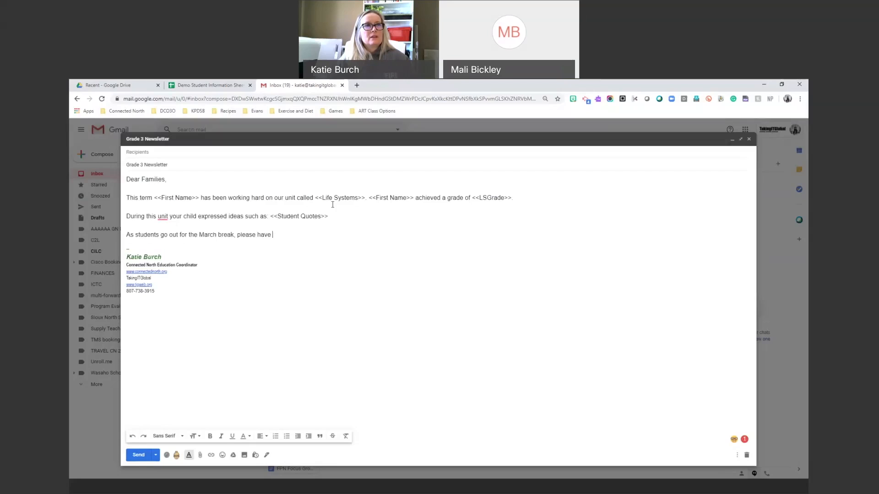
text( them spend i)
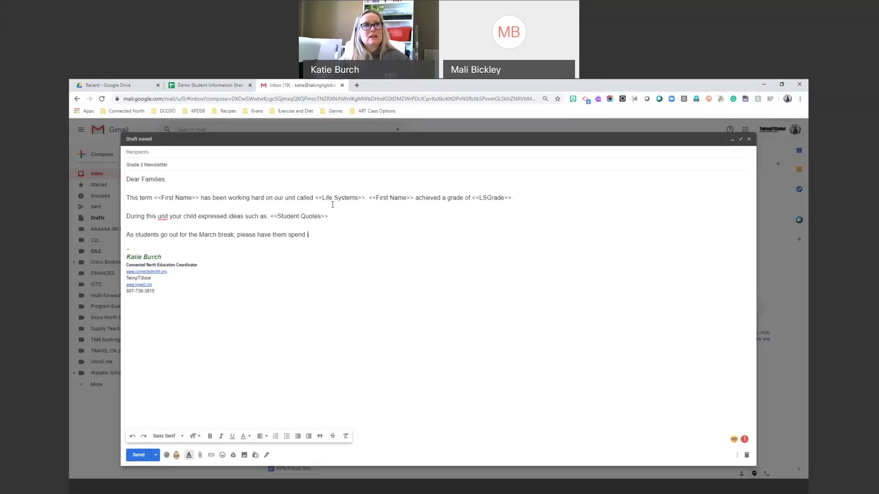
key(BackSpace)
text(time using our)
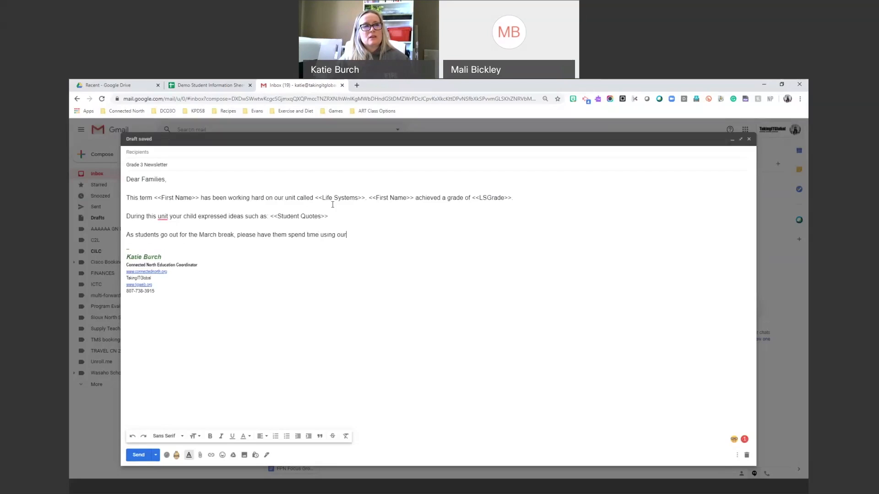
text( new Bra)
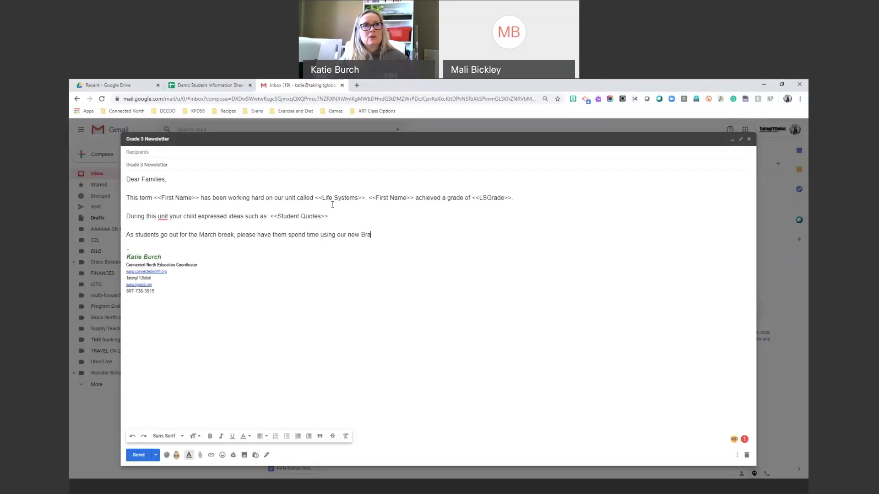
text(in Pop Accounts. Here is your you)
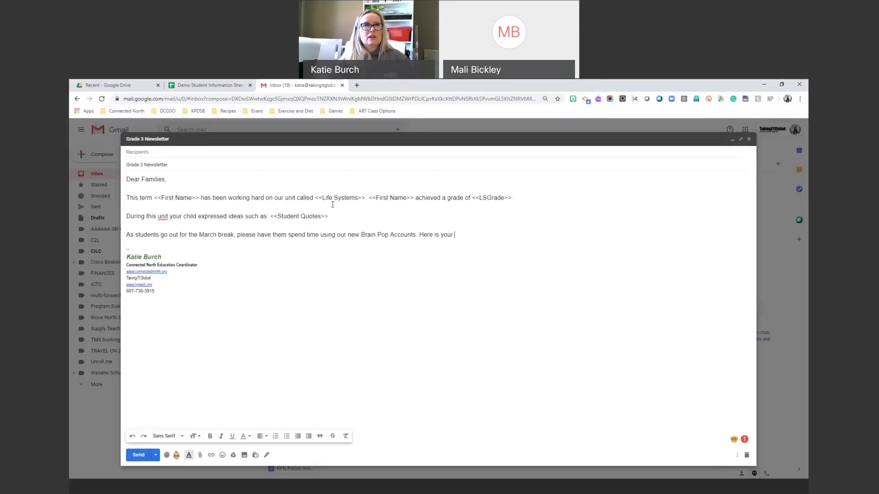
key(BackSpace)
key(BackSpace)
key(BackSpace)
text(c)
text(hildren's)
key(BackSpace)
key(BackSpace)
key(BackSpace)
key(BackSpace)
key(BackSpace)
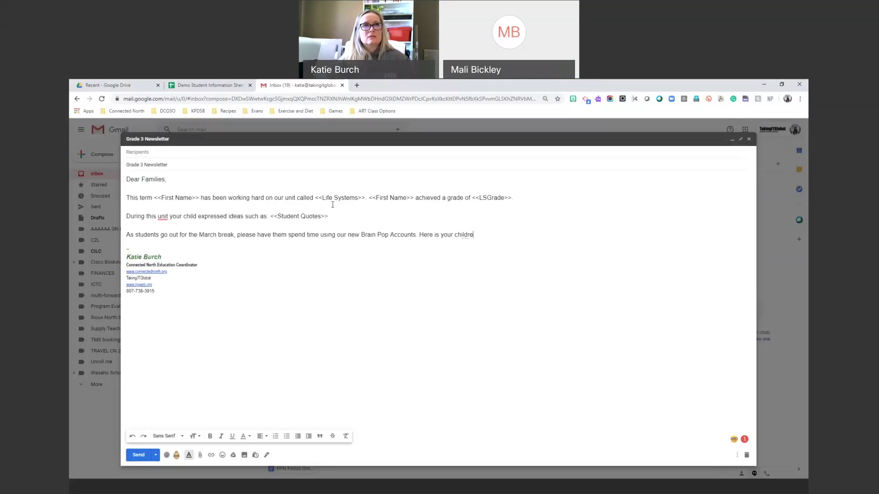
text(Brain Pop!)
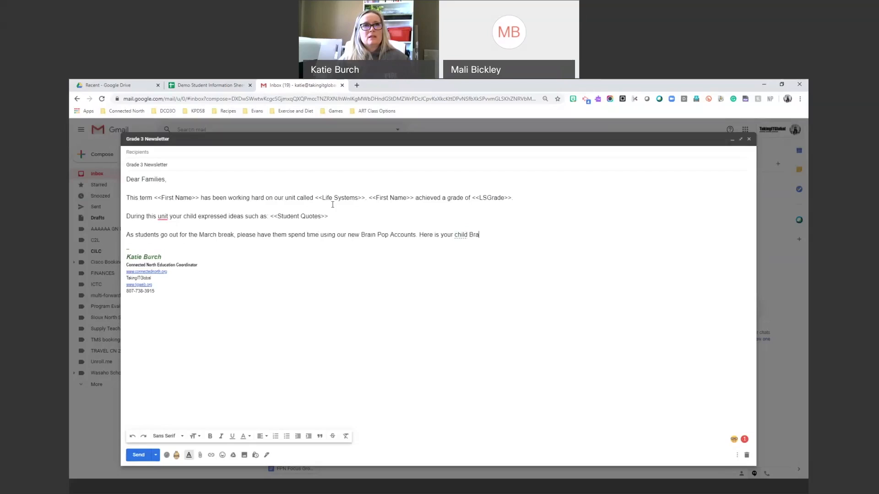
key(BackSpace)
key(BackSpace)
text(login information:)
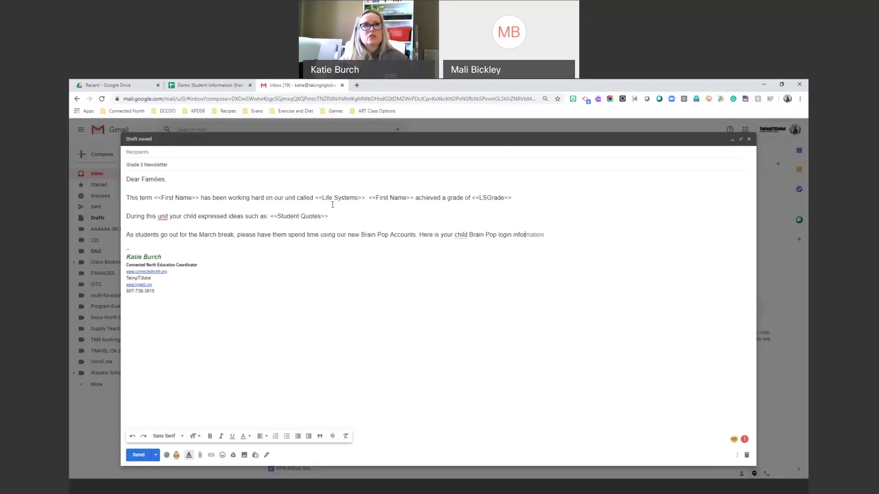
key(Return)
key(Return)
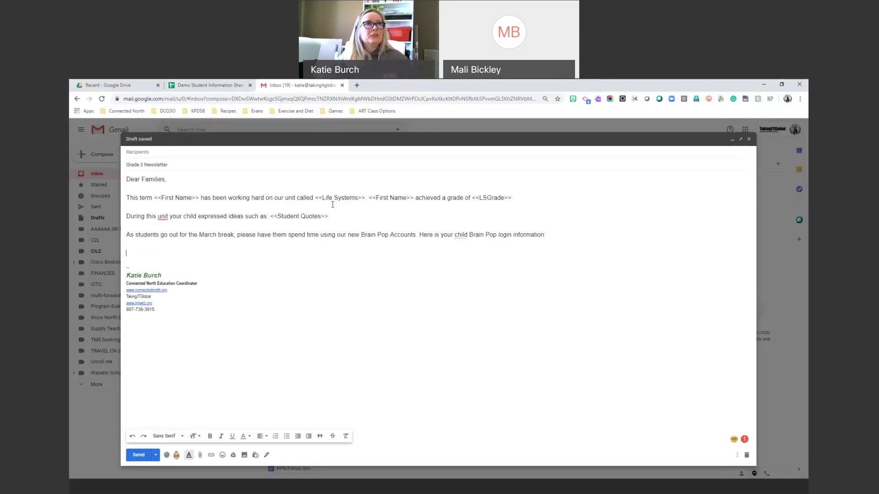
Add the line 'LOGIN: <<Brainpop>>' after checking the Brainpop column header.
click(208, 84)
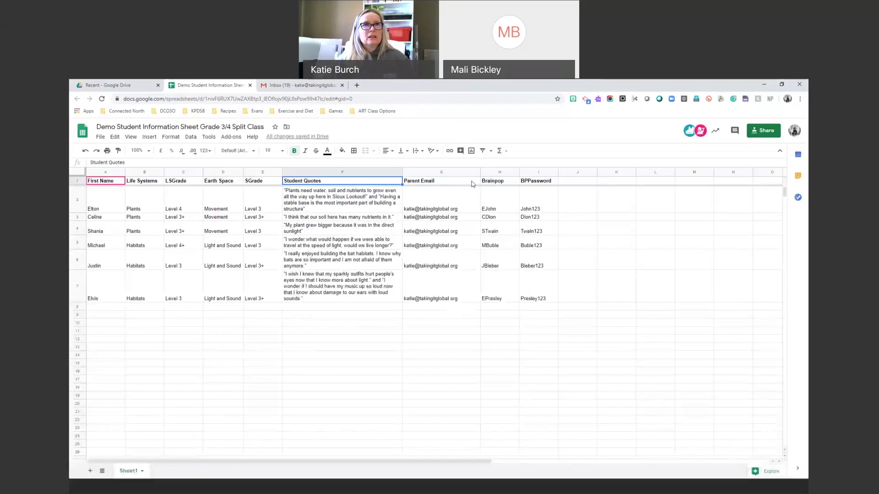
click(496, 182)
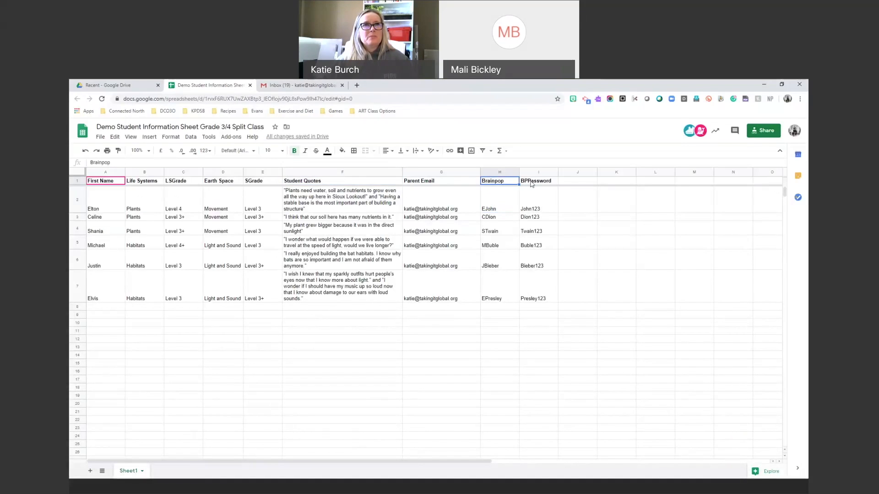
click(523, 183)
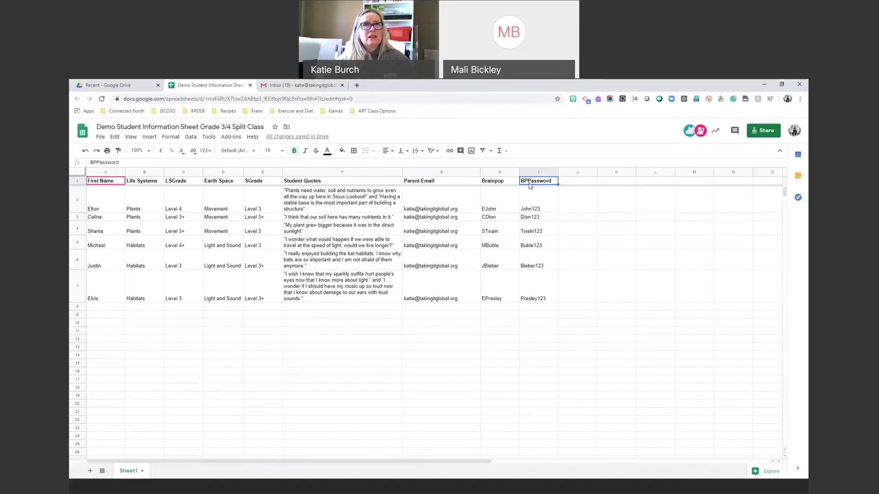
click(302, 86)
text(LOGO)
key(BackSpace)
text(IN: <<Brainpop)
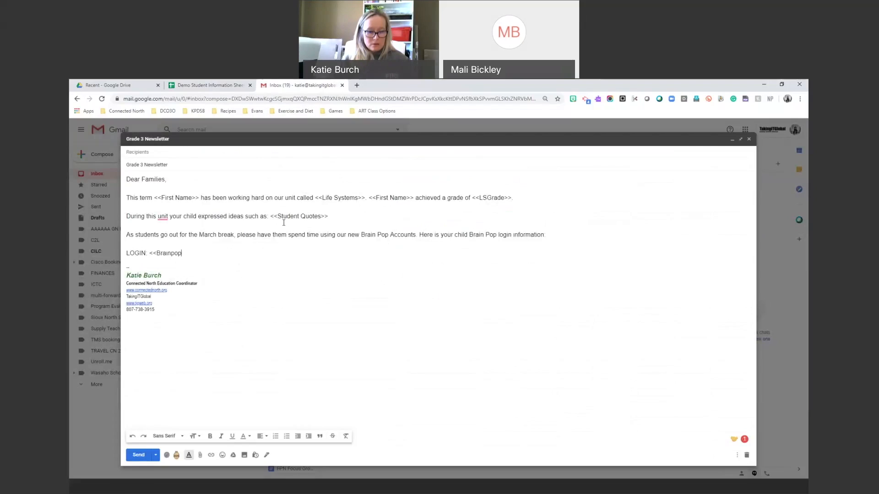
text(>>)
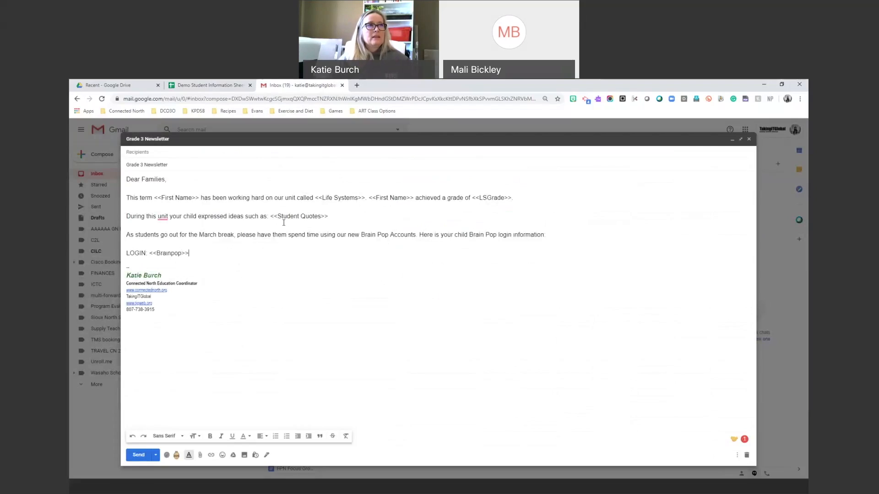
key(Return)
Add the line 'PASSWORD: <<BPPassword>>' using the sheet's BPPassword header.
text(PASSWRO)
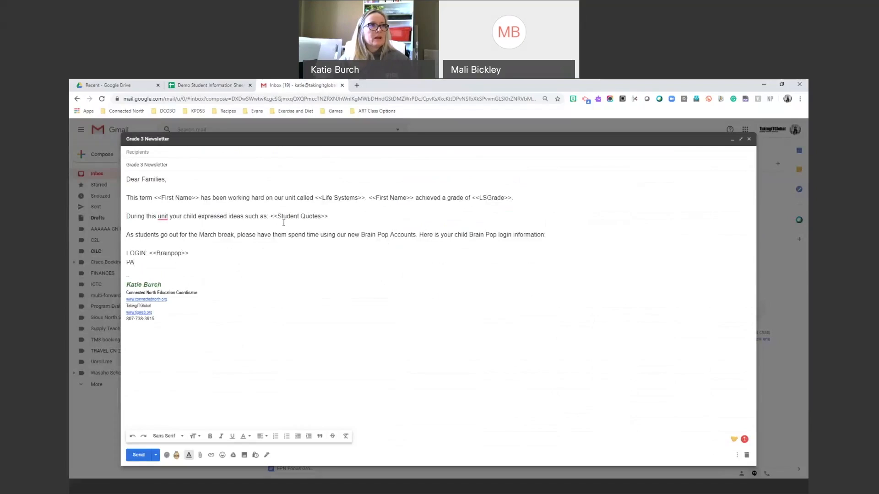
key(BackSpace)
key(BackSpace)
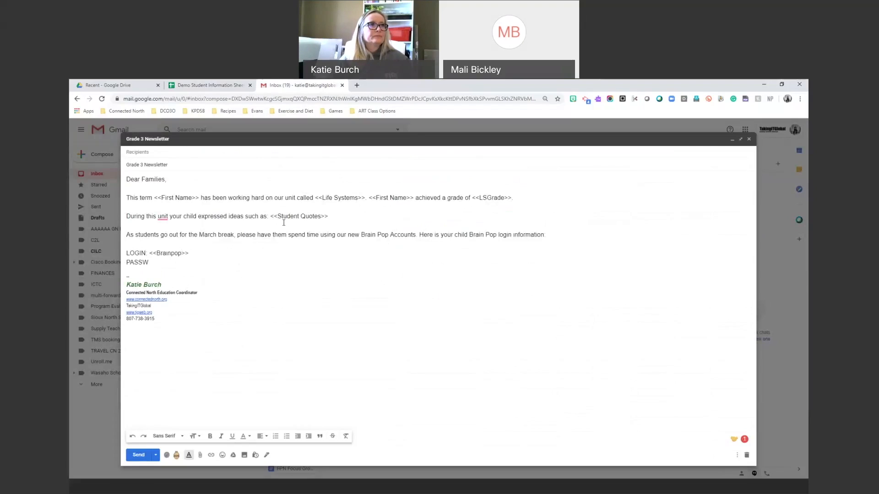
text(ORD: <<)
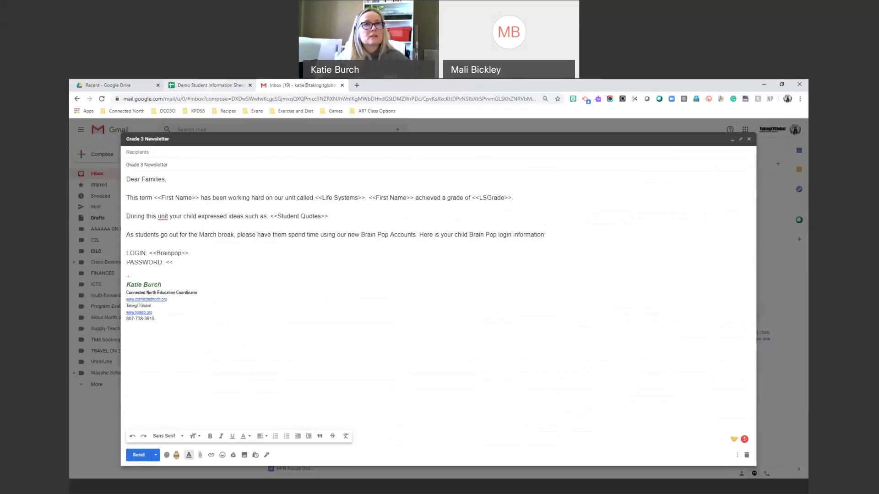
key(ctrl+shift+Tab)
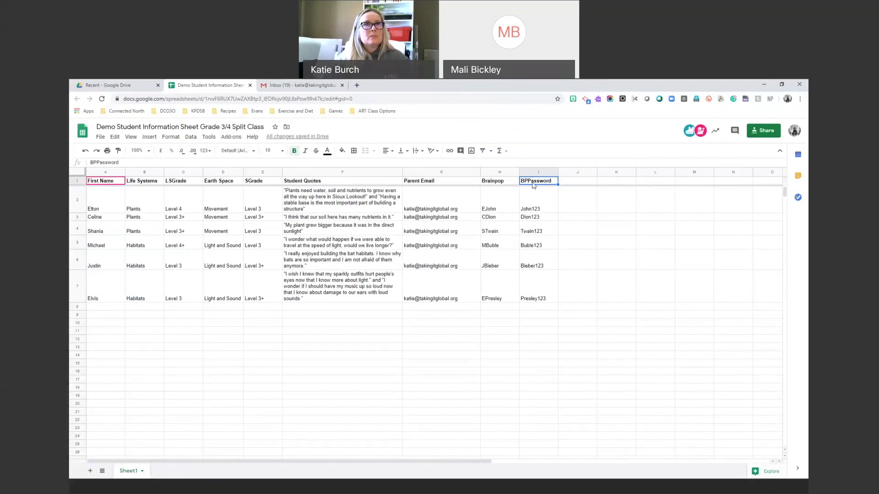
click(281, 84)
text(B)
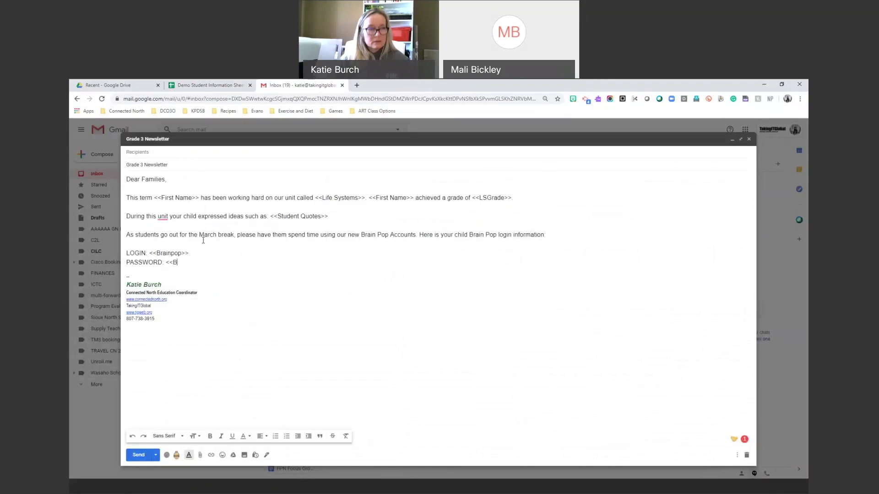
text(PPassword)
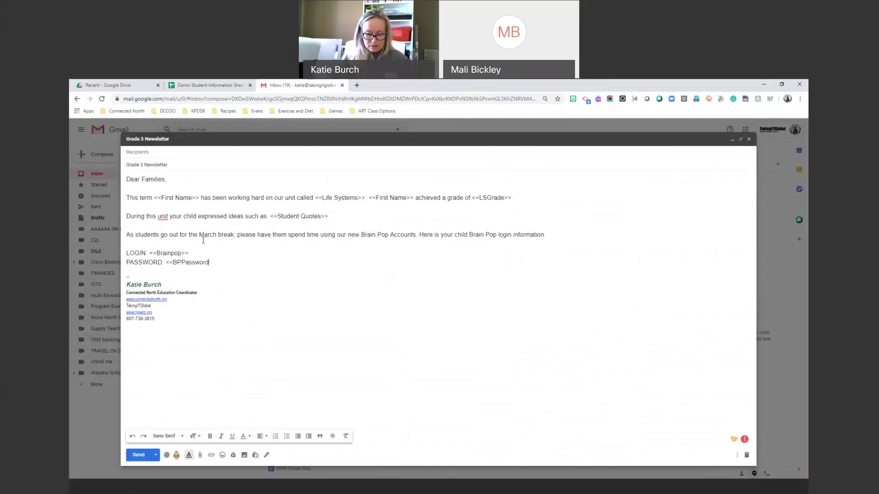
text(>>)
Close the newsletter with 'Have a super holiday!' and return focus to the subject line.
key(Return)
key(Return)
text(Have a super holday)
key(BackSpace)
key(BackSpace)
key(BackSpace)
text(iday!)
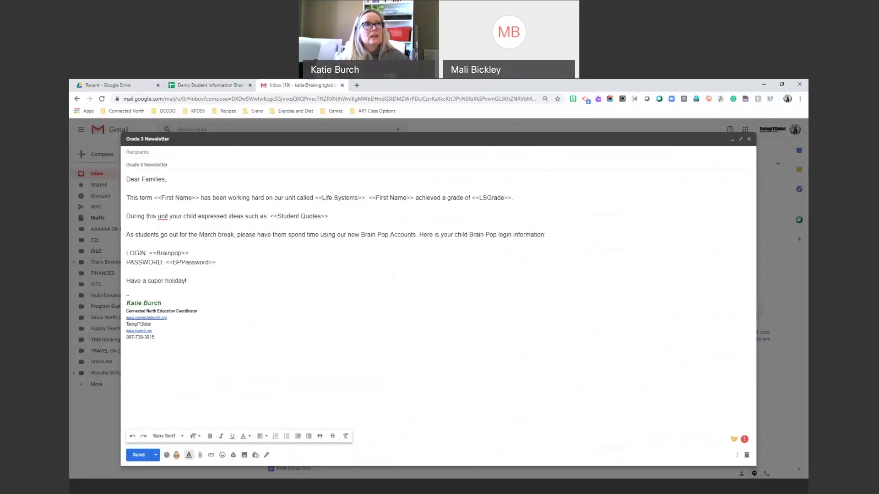
key(ctrl+shift+Tab)
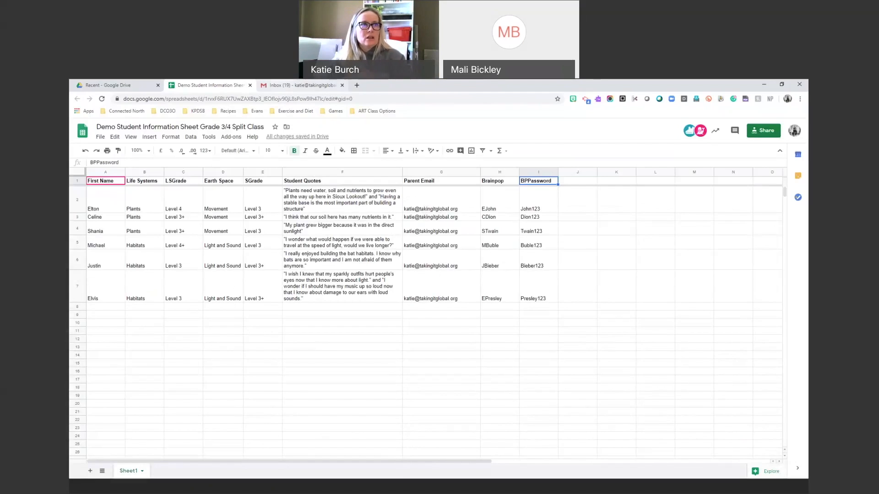
click(300, 86)
click(181, 167)
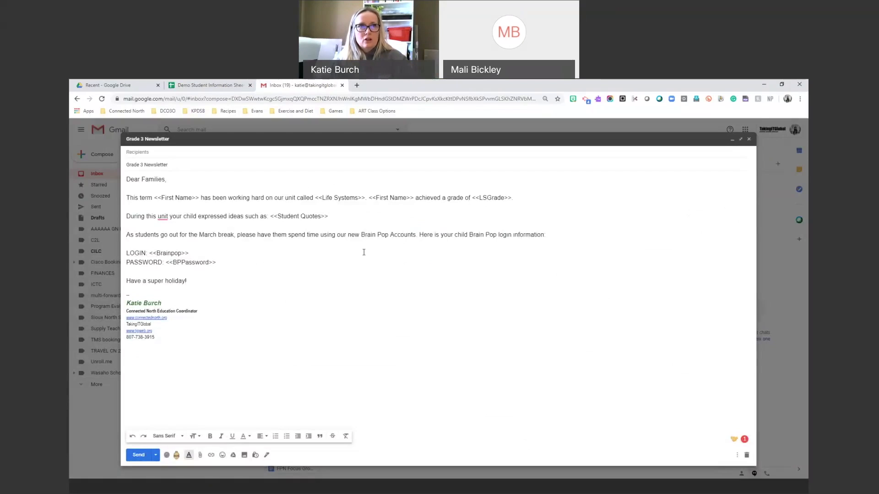
Close the newsletter draft and discard the older drafts listed below it in Drafts.
click(749, 140)
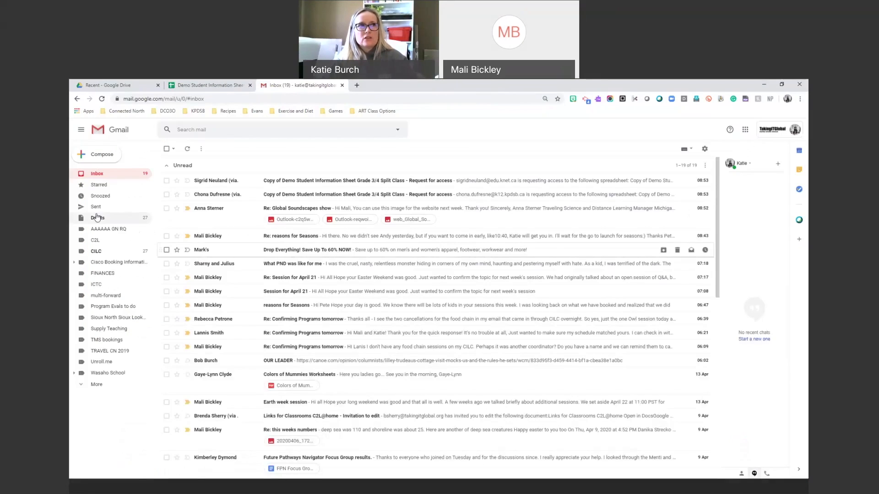
click(96, 220)
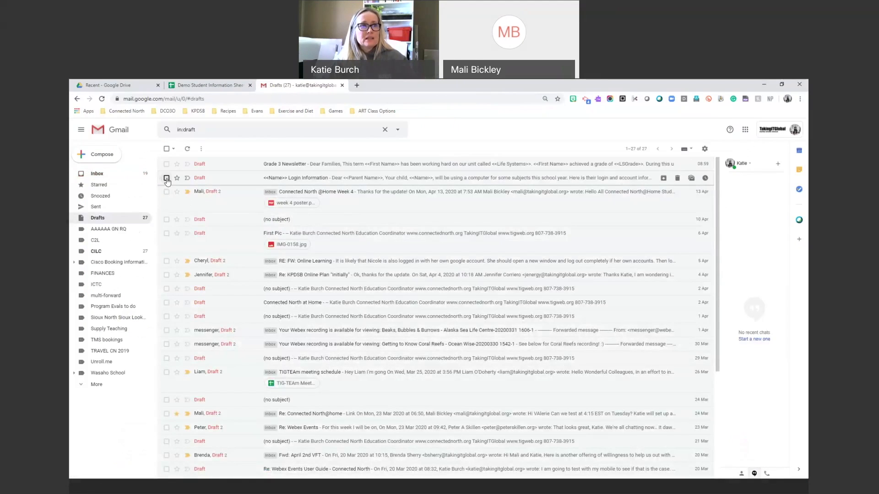
click(166, 178)
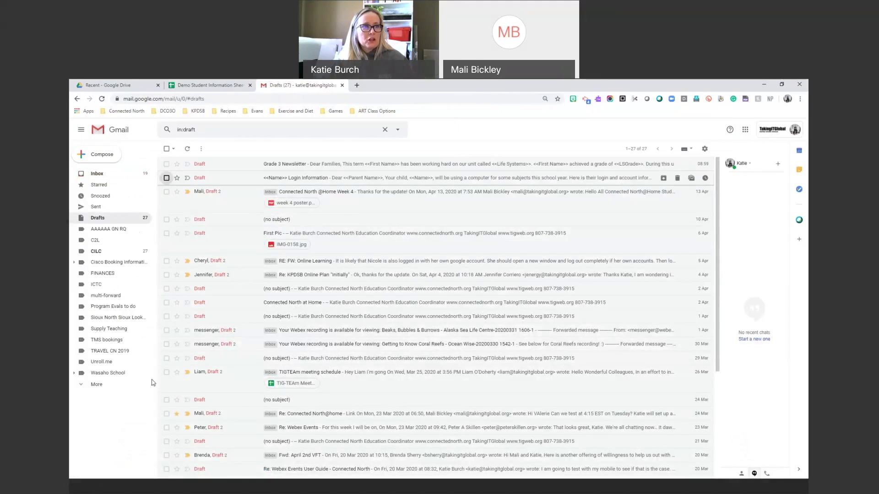
shift+click(167, 469)
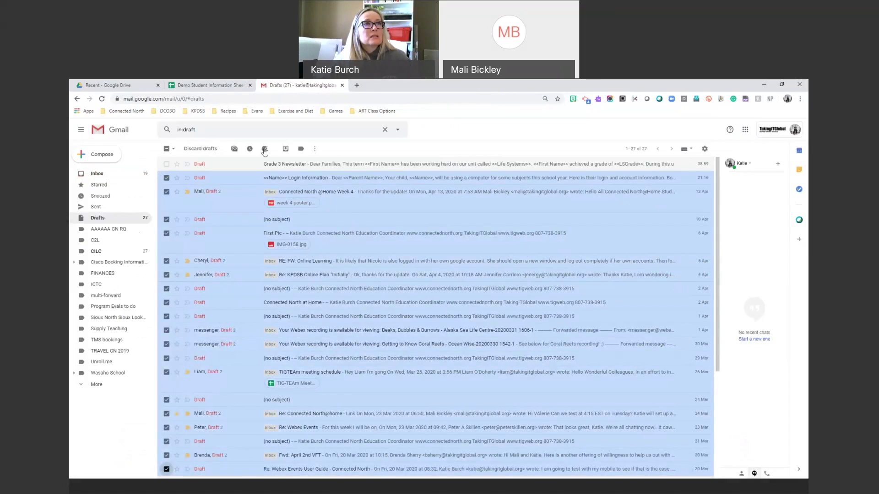
click(200, 148)
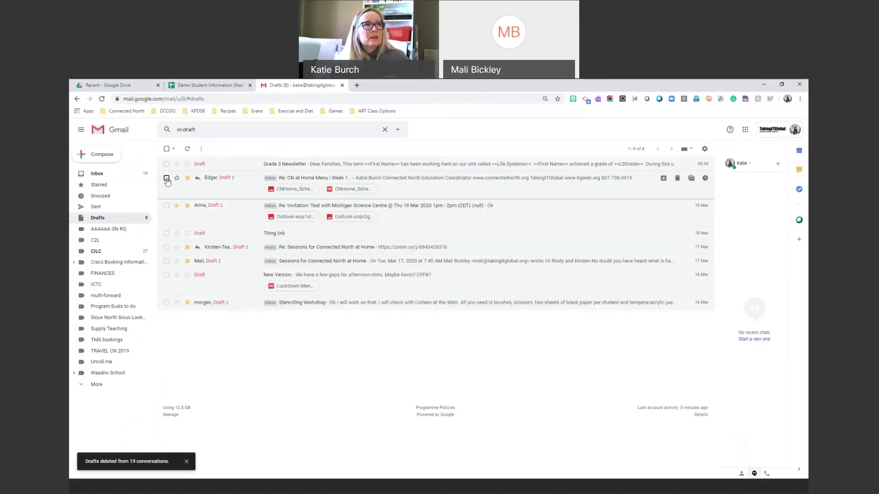
Discard the remaining old drafts so only the Grade 3 Newsletter draft is left.
click(166, 178)
shift+click(166, 302)
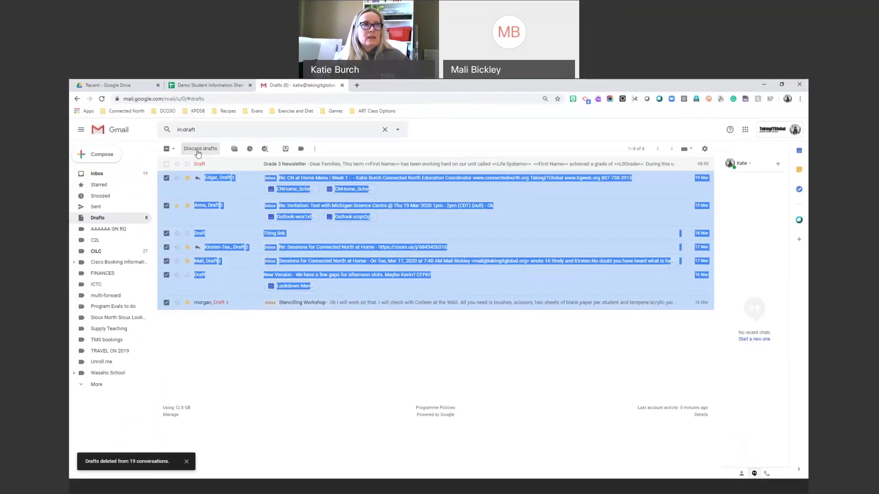
click(198, 149)
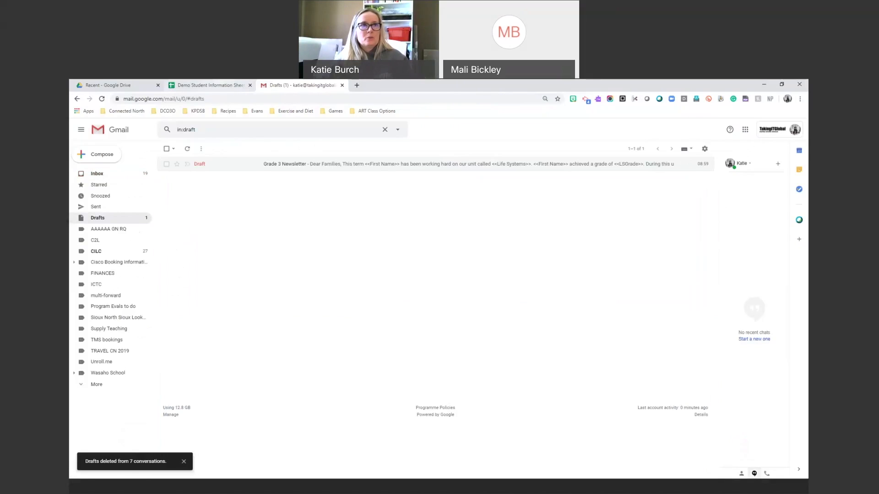
click(208, 85)
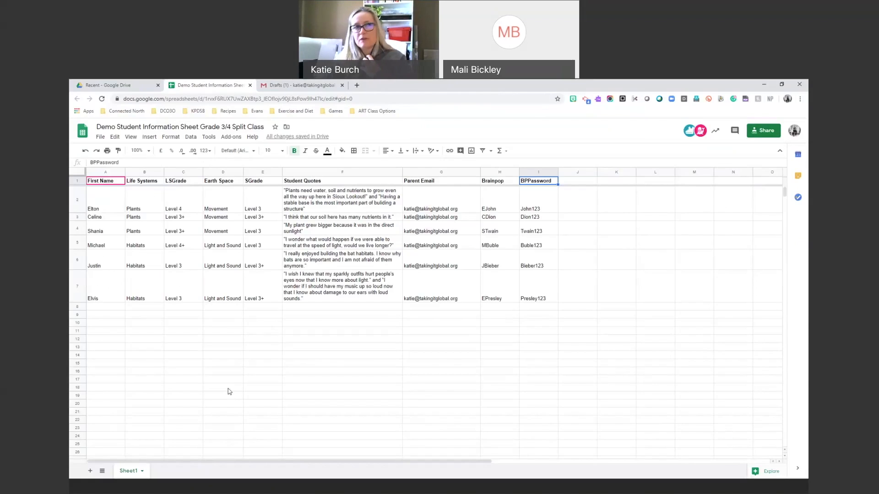
Search the add-on marketplace for 'yet another' and confirm Yet Another Mail Merge is installed.
click(414, 204)
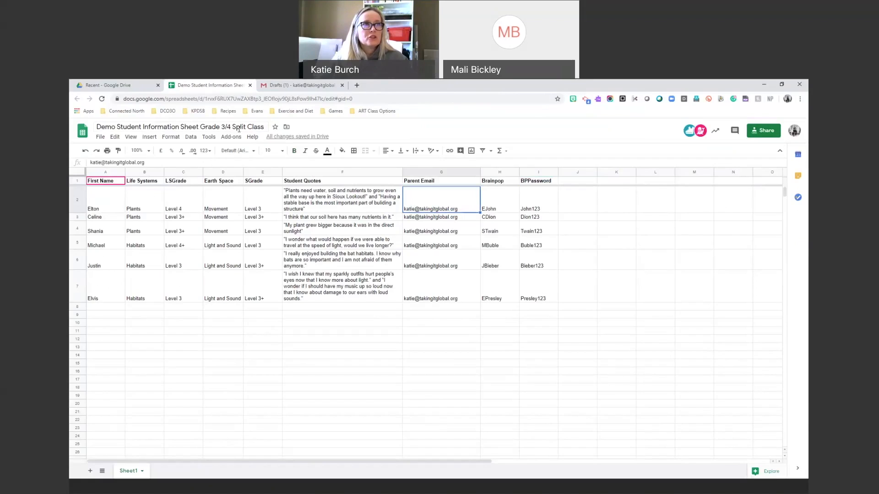
click(230, 136)
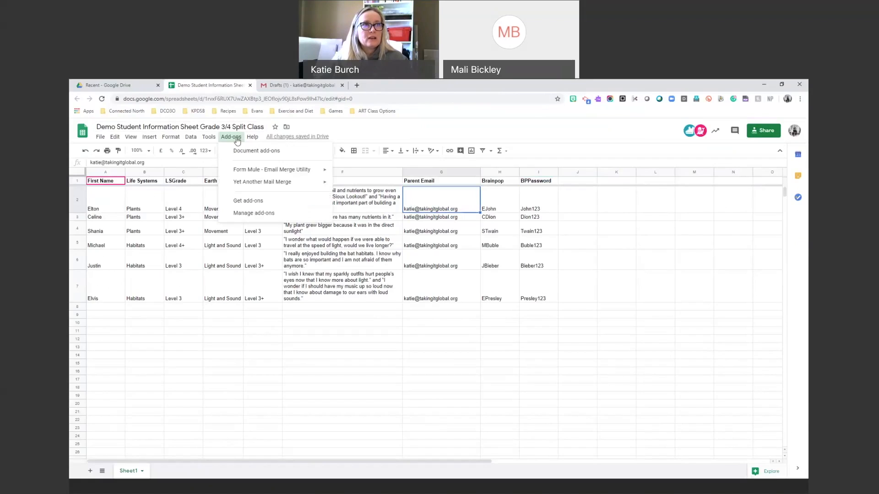
click(260, 204)
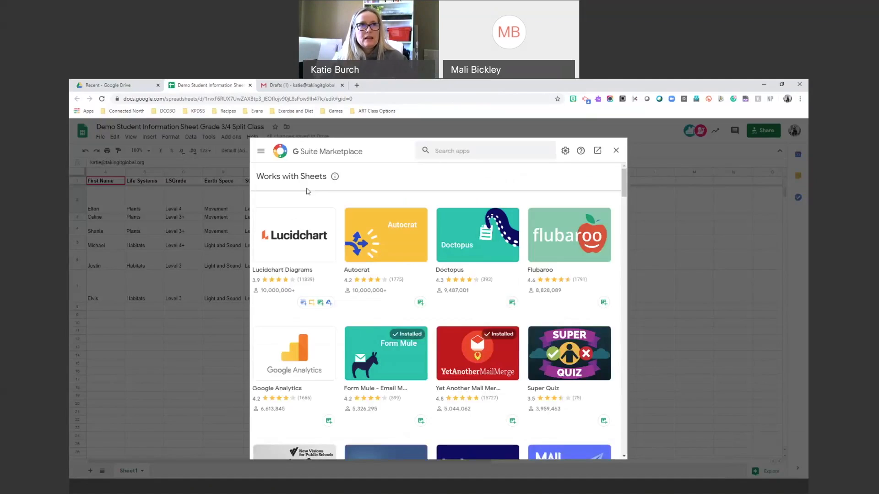
text(yet another)
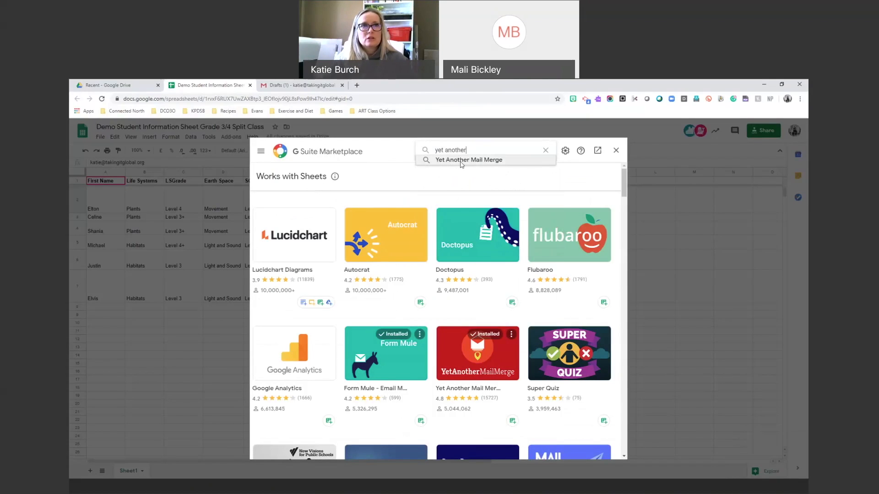
click(453, 159)
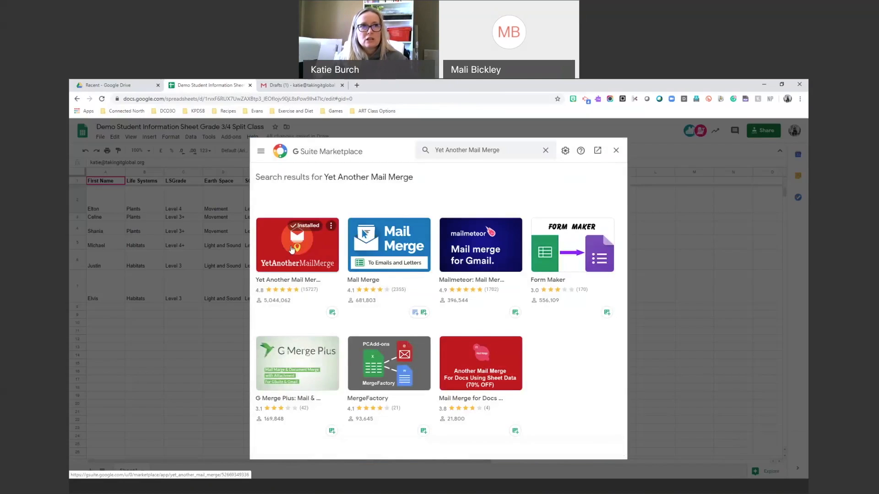
click(292, 248)
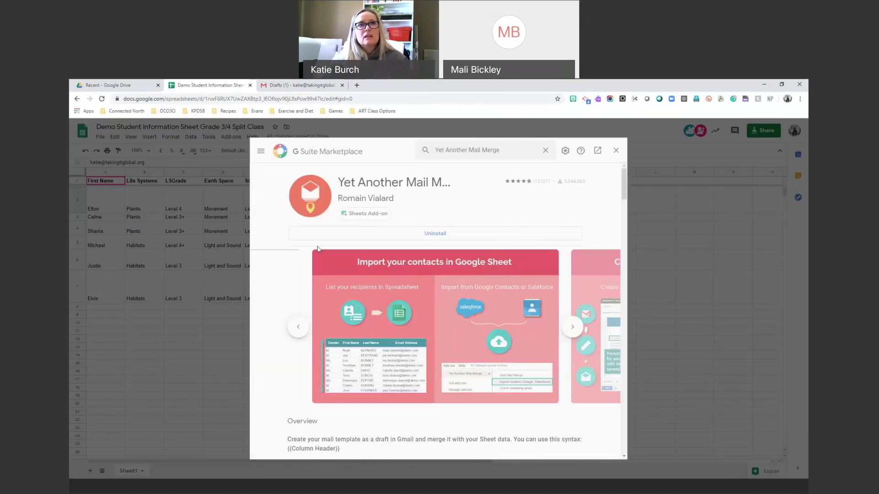
click(616, 152)
click(231, 138)
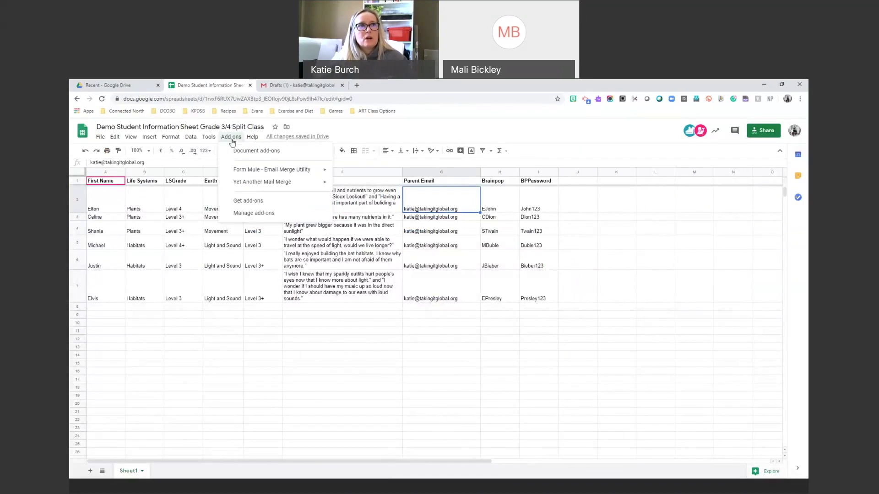
Launch Start Mail Merge from the Yet Another Mail Merge add-on menu.
mouse_move(244, 170)
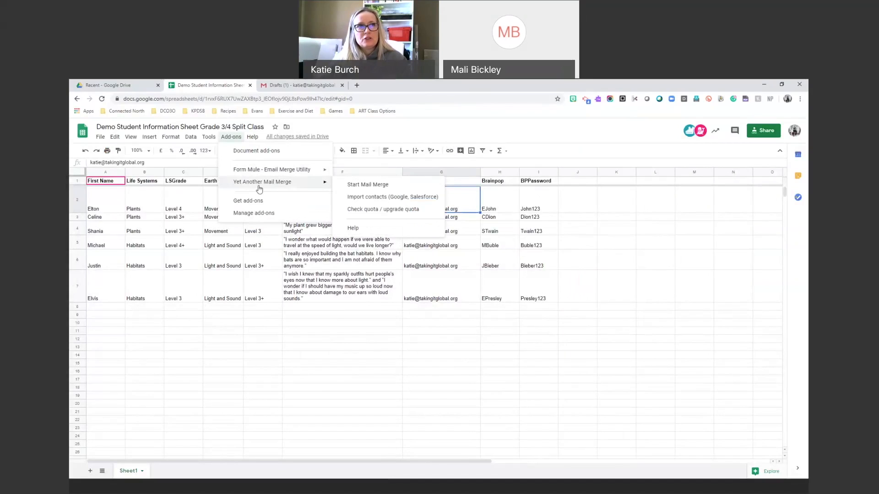
click(355, 186)
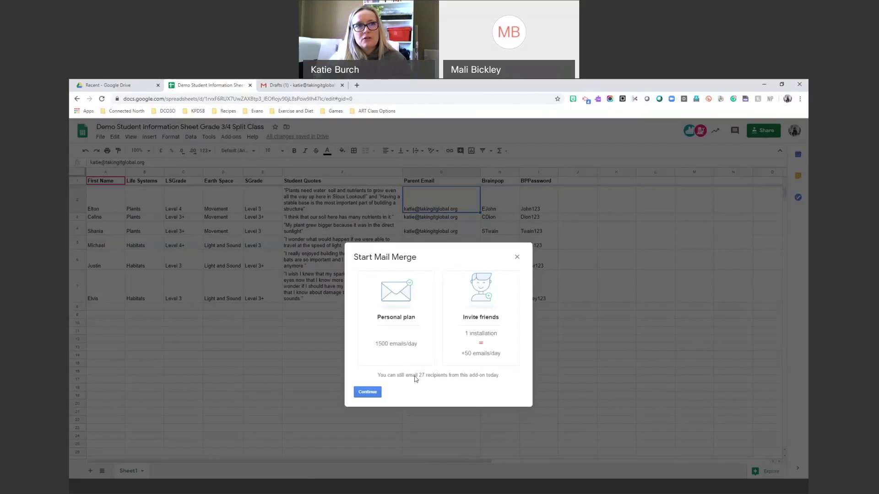
Continue past the plan overview and choose 'Grade 3 Newsletter' as the email template.
click(367, 393)
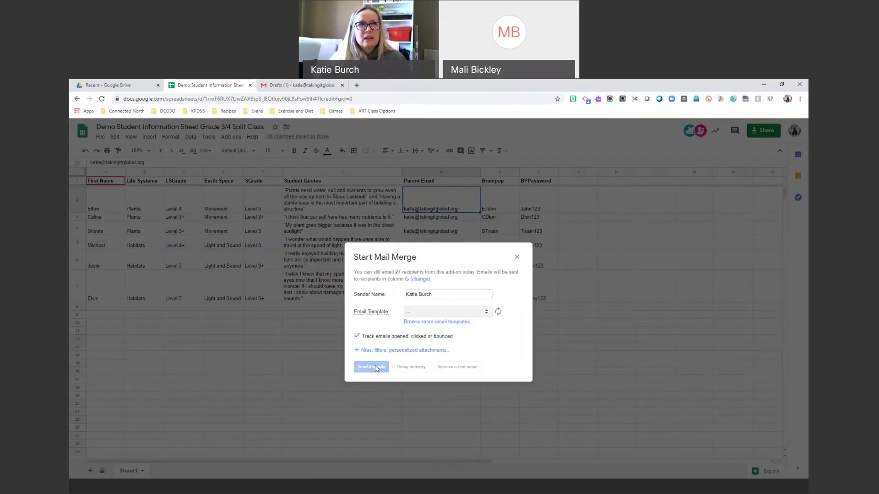
click(418, 294)
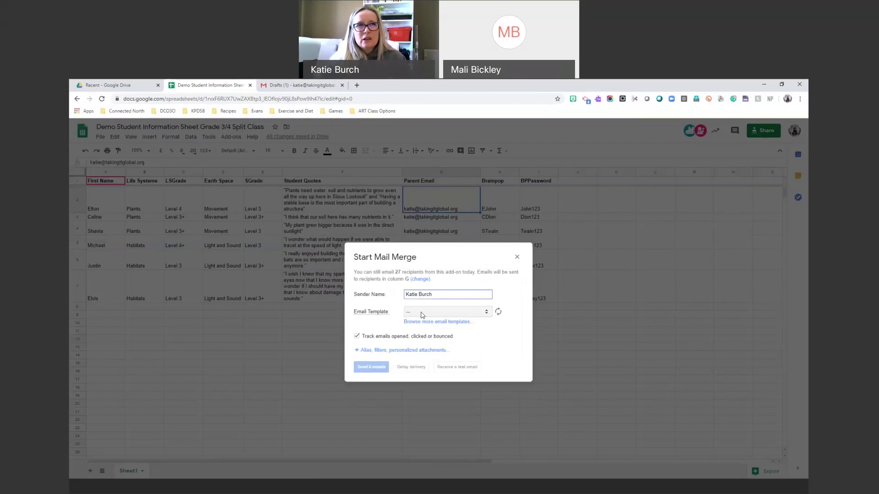
click(423, 314)
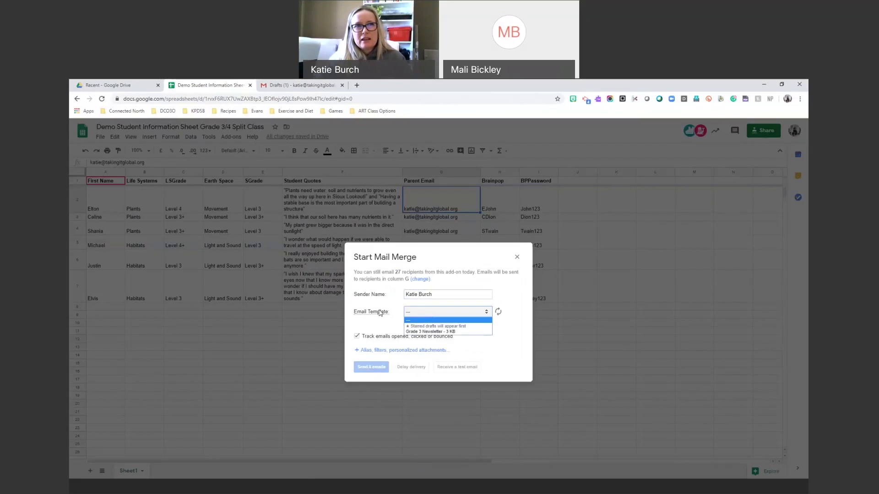
click(488, 319)
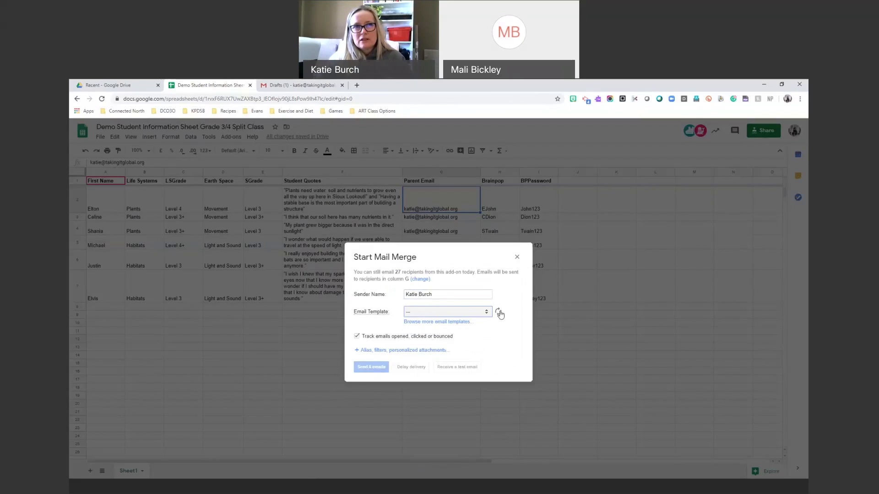
click(498, 312)
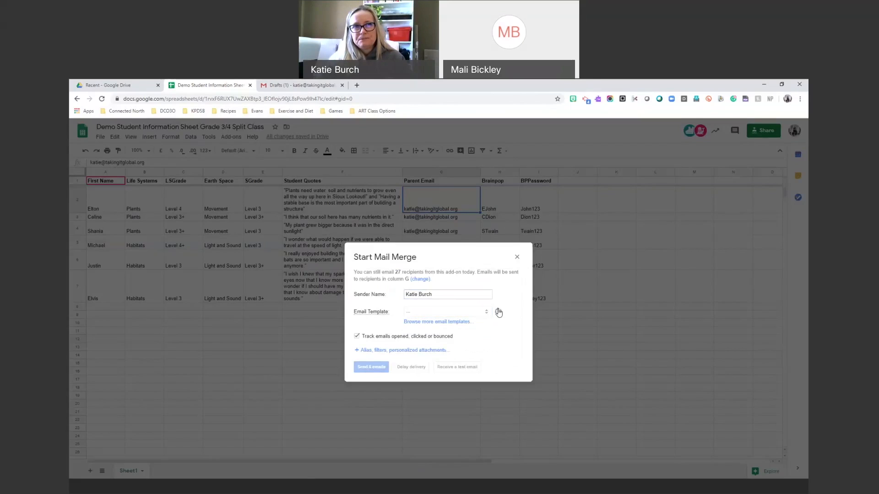
click(486, 313)
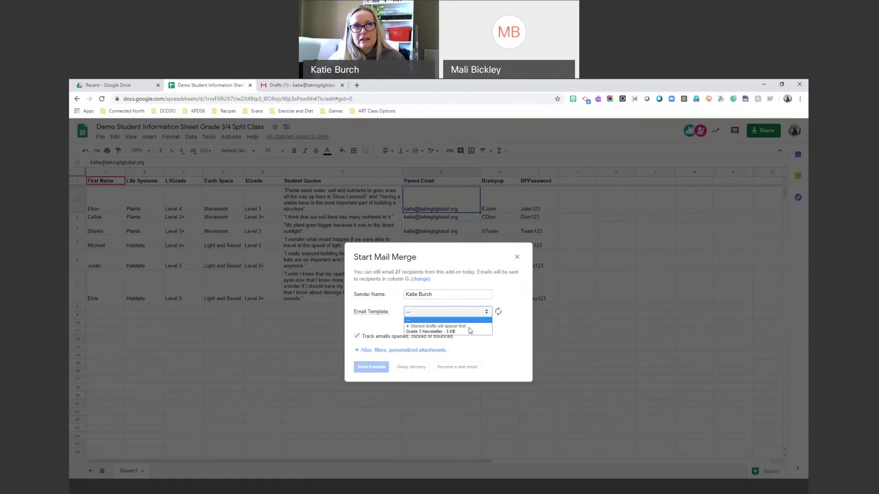
click(455, 332)
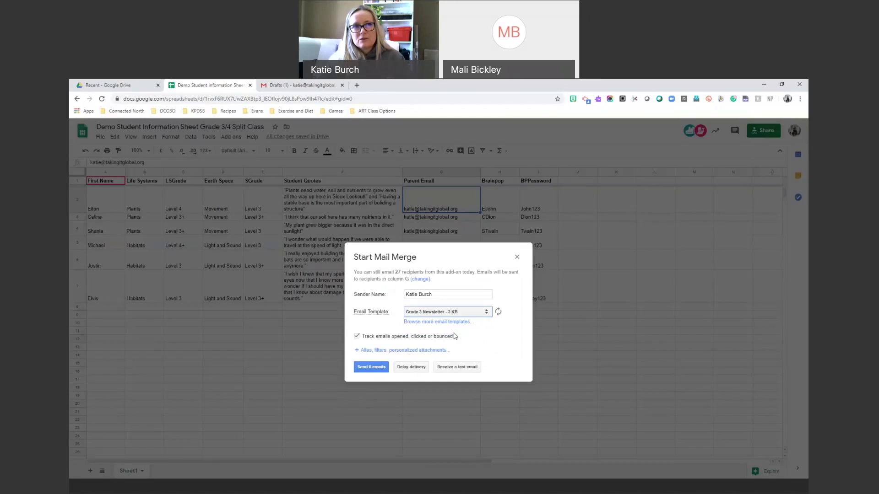
Turn off open and click tracking and send yourself a test email.
click(357, 337)
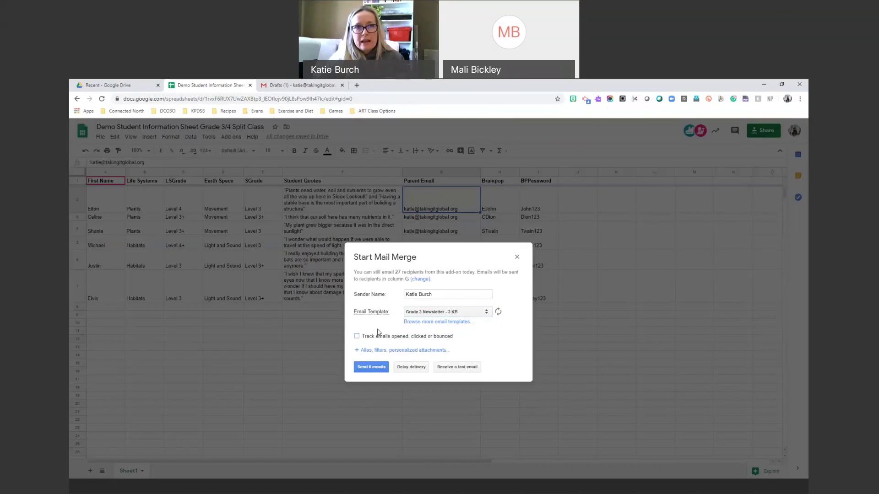
click(456, 370)
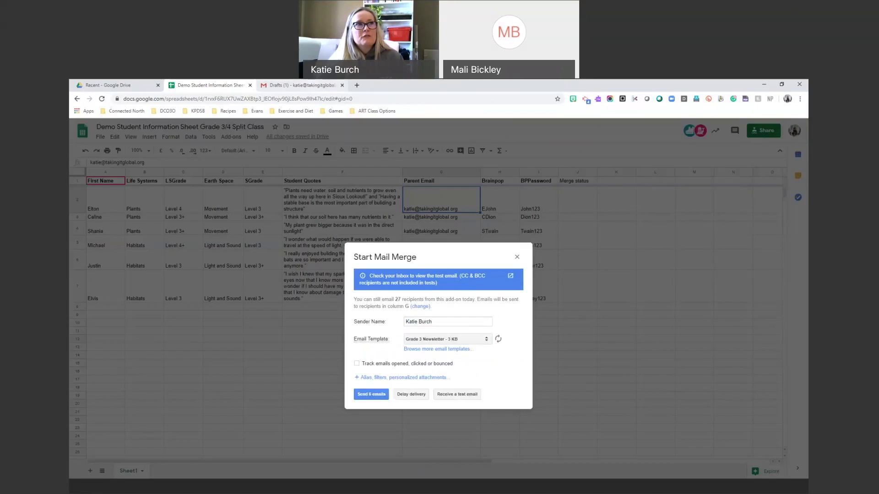
click(300, 85)
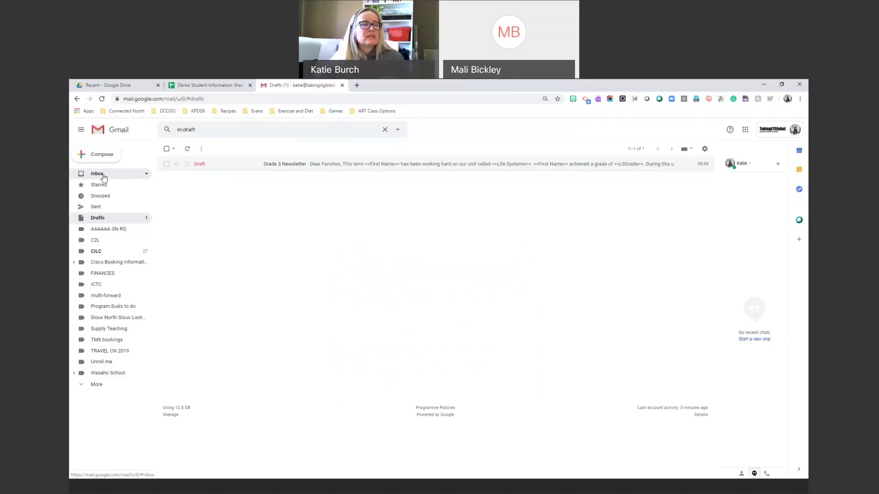
Reload the Gmail inbox and open the Grade 3 Newsletter test email to check the merged details.
click(97, 174)
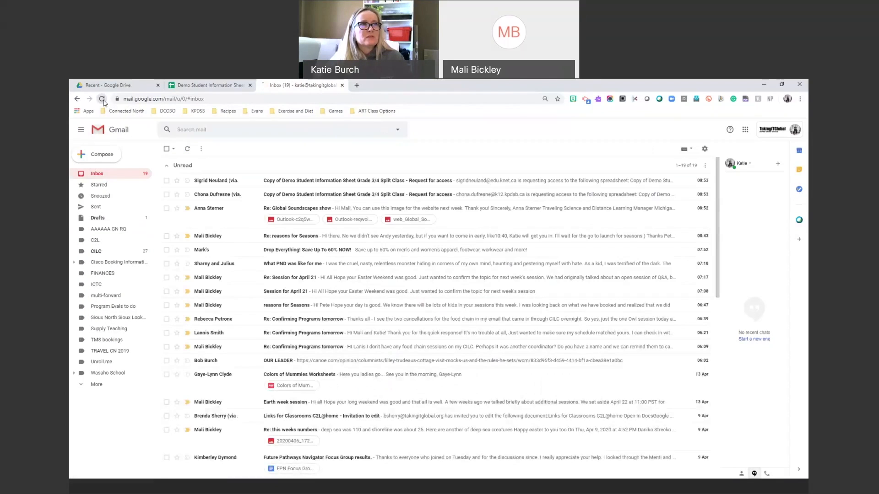
click(103, 99)
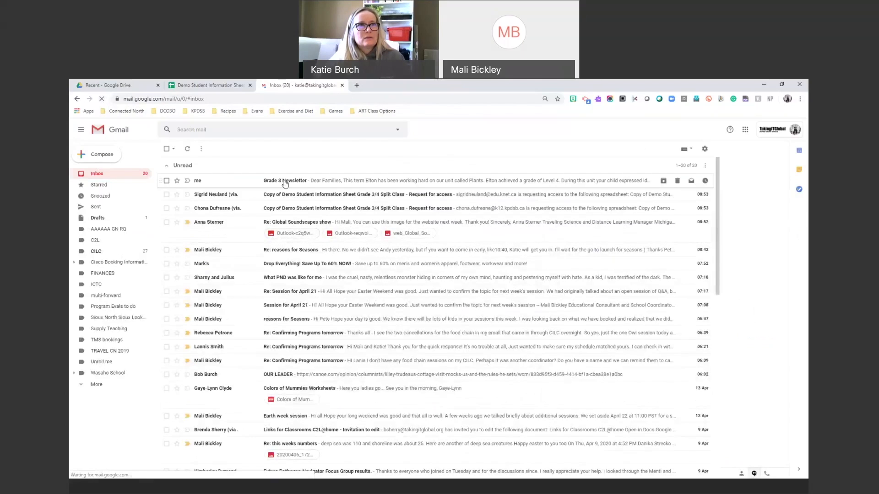
click(285, 181)
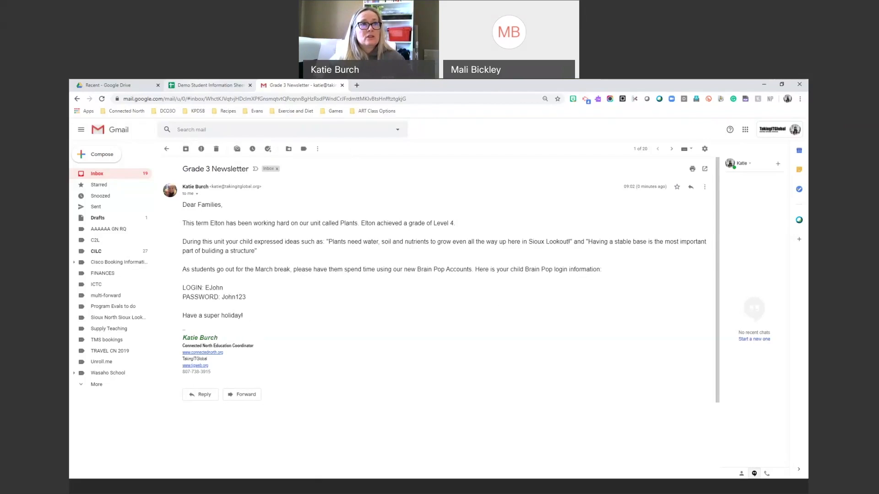
click(204, 85)
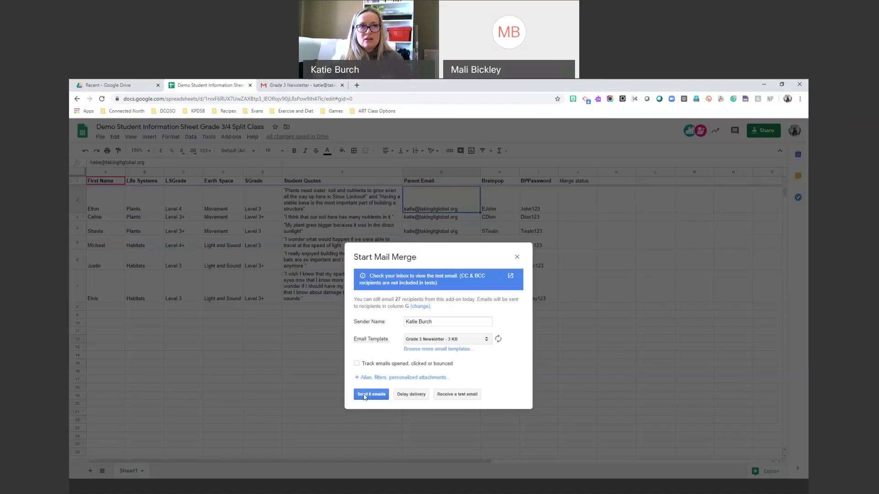
Move the Start Mail Merge dialog aside and close it without sending.
drag(447, 255, 288, 210)
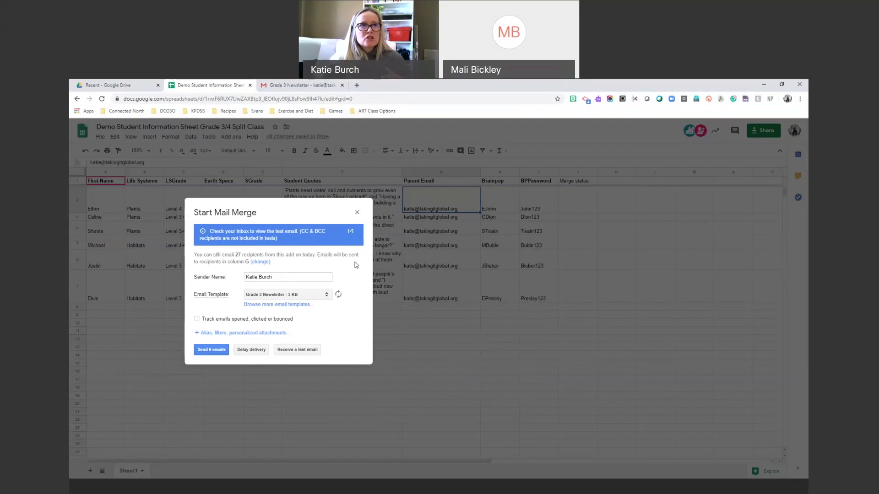
click(357, 212)
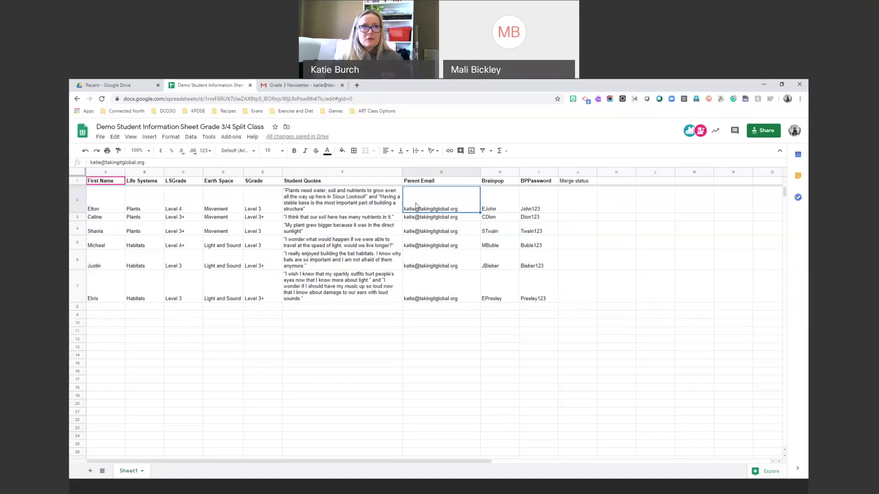
Replace the Parent Email in G2 with the corrected school e-mail address.
double_click(418, 193)
triple_click(418, 192)
text(katie)
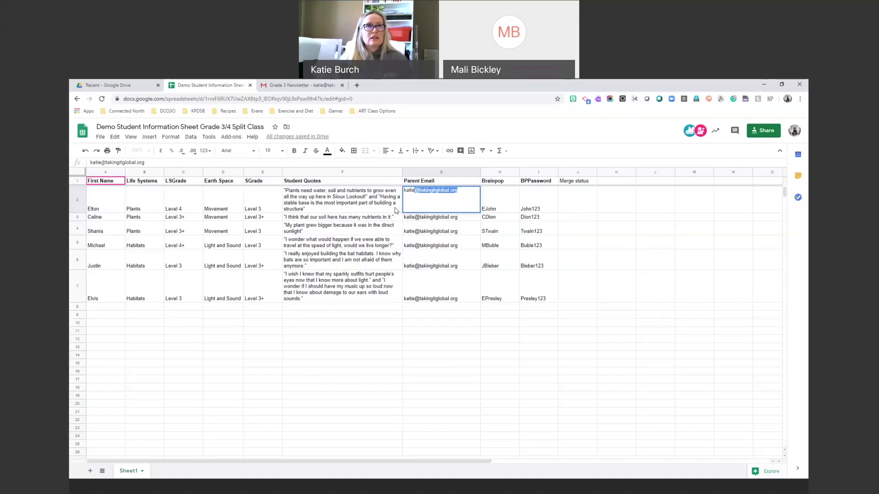
key(BackSpace)
key(BackSpace)
key(BackSpace)
key(BackSpace)
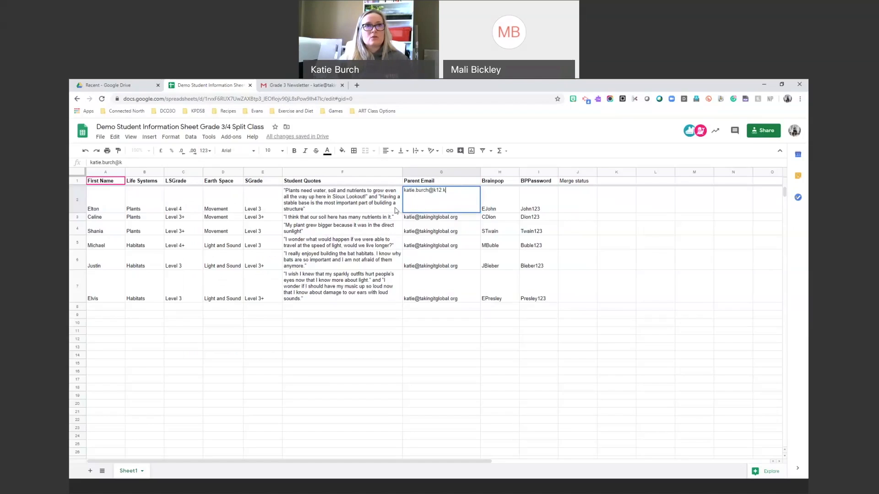
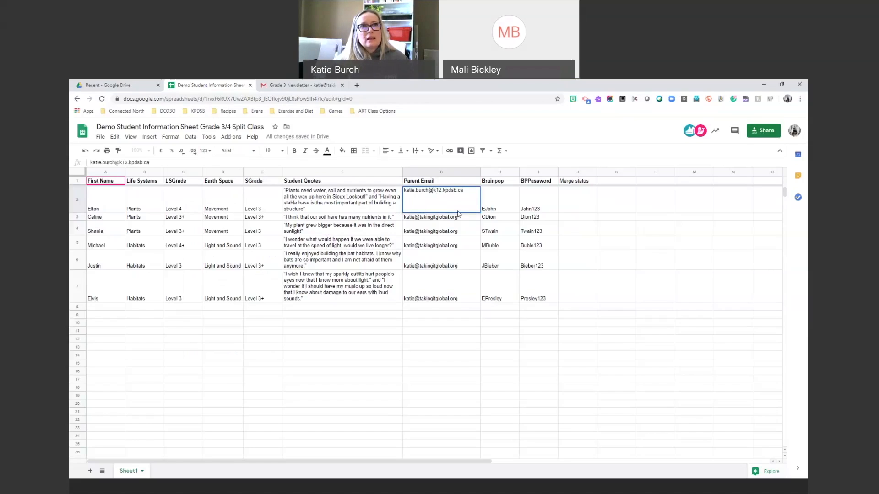
key(Return)
key(Down)
Copy the corrected G2 address into cells G3 through G7.
click(443, 209)
key(ctrl+c)
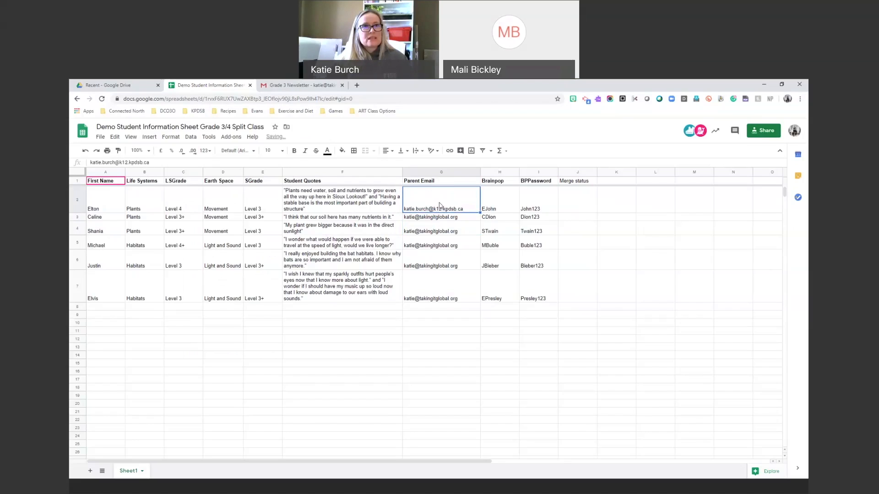
drag(435, 218, 437, 298)
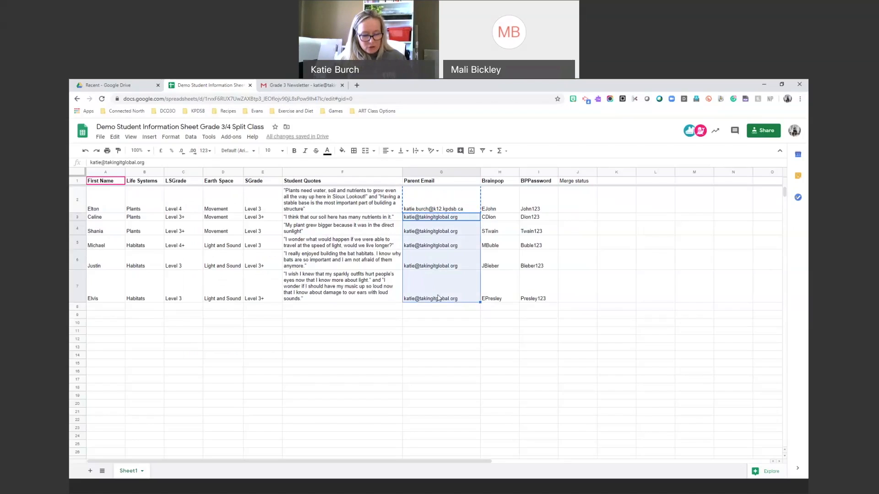
key(ctrl+v)
click(430, 347)
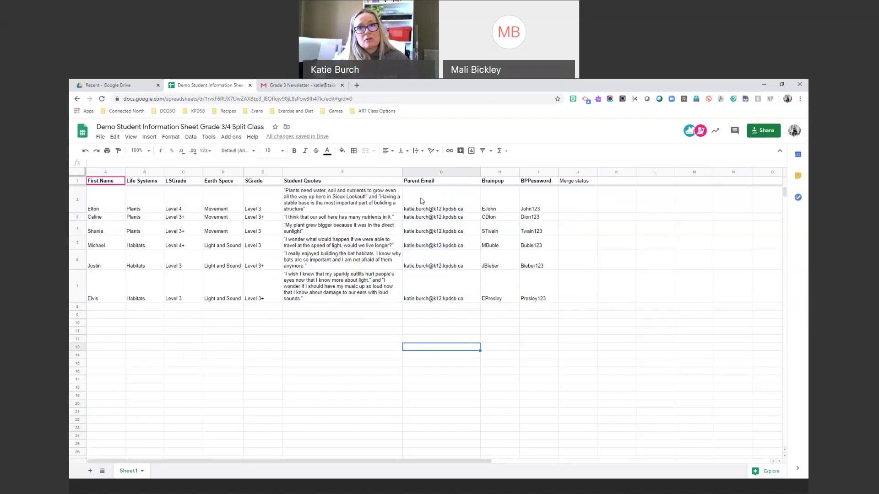
click(428, 308)
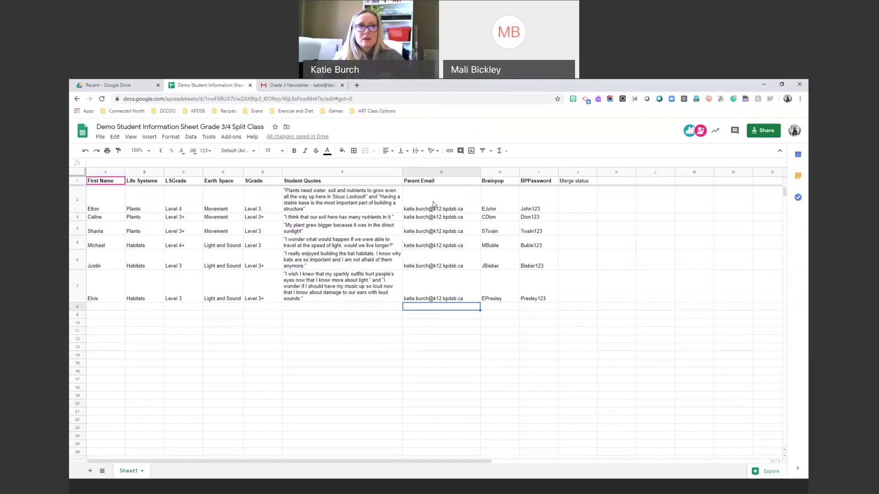
Start the mail merge with tracking kept on and send all 6 Grade 3 Newsletter emails.
click(227, 137)
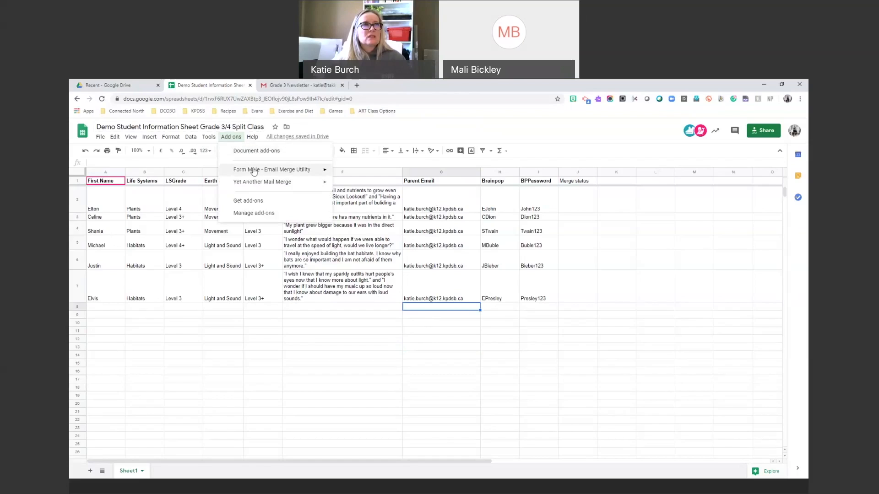
mouse_move(255, 173)
mouse_move(293, 181)
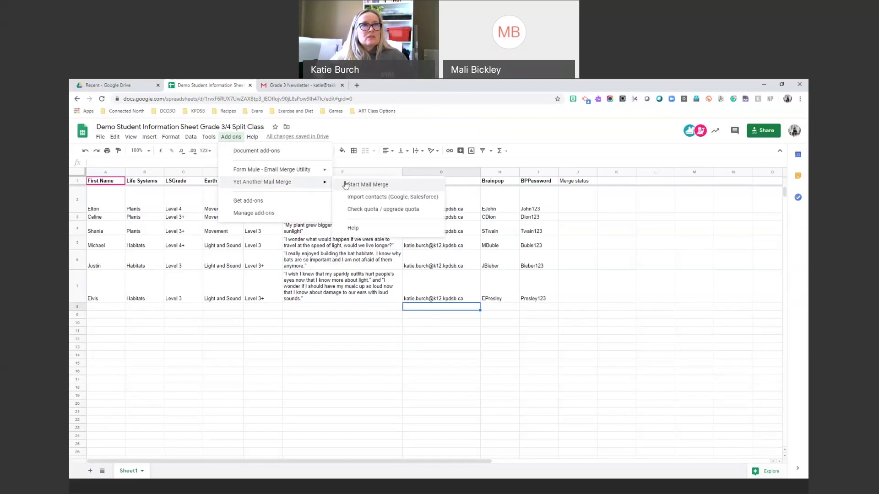
click(353, 183)
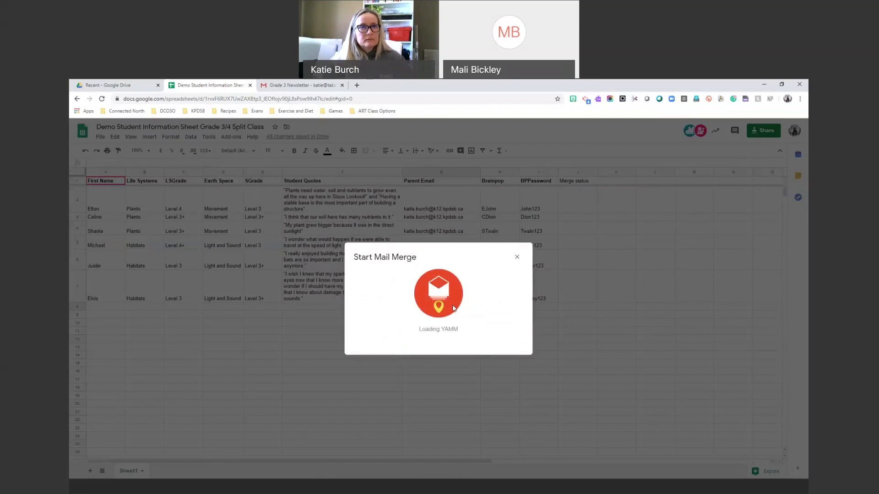
click(367, 392)
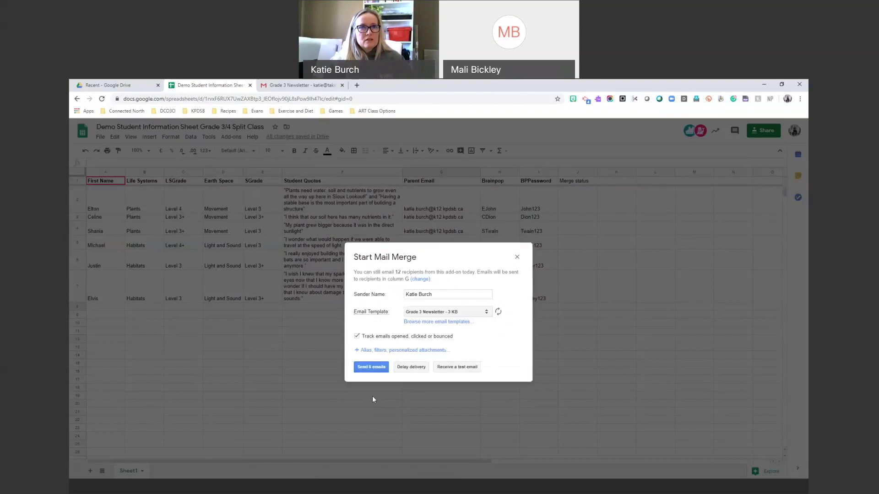
click(363, 337)
click(363, 338)
click(373, 368)
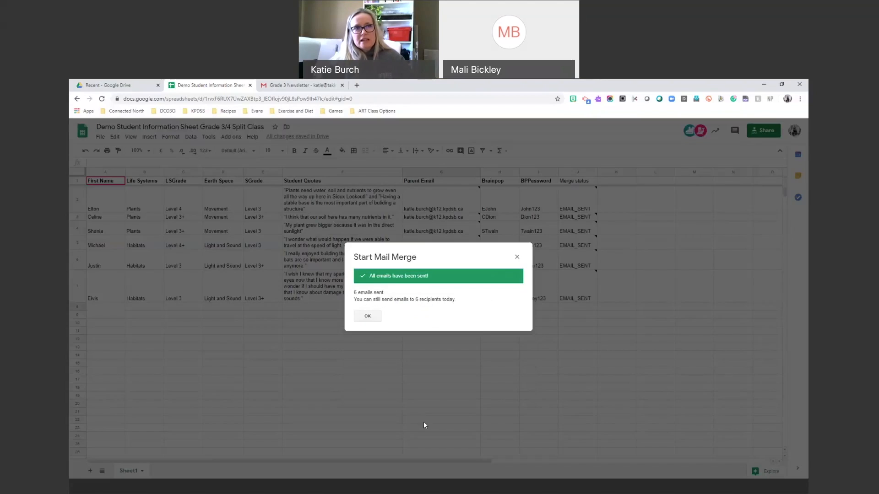
click(367, 316)
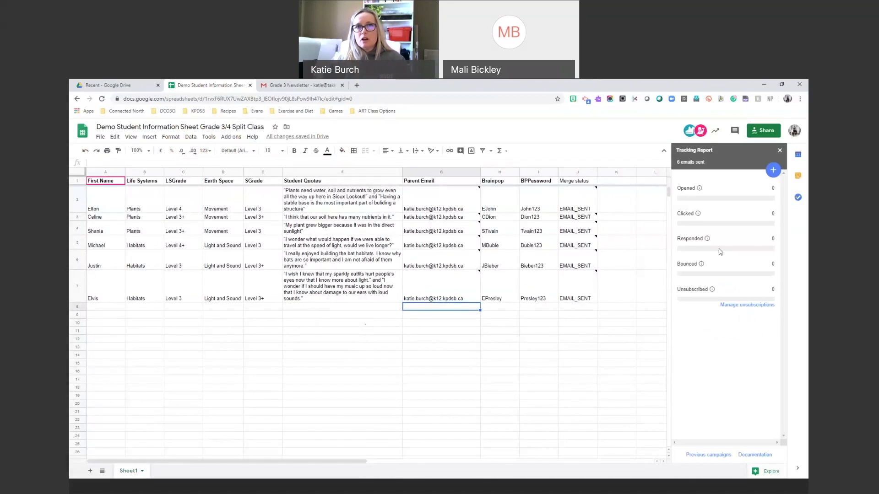
Switch to the school account in Gmail and open one received Grade 3 Newsletter email.
click(317, 84)
click(773, 134)
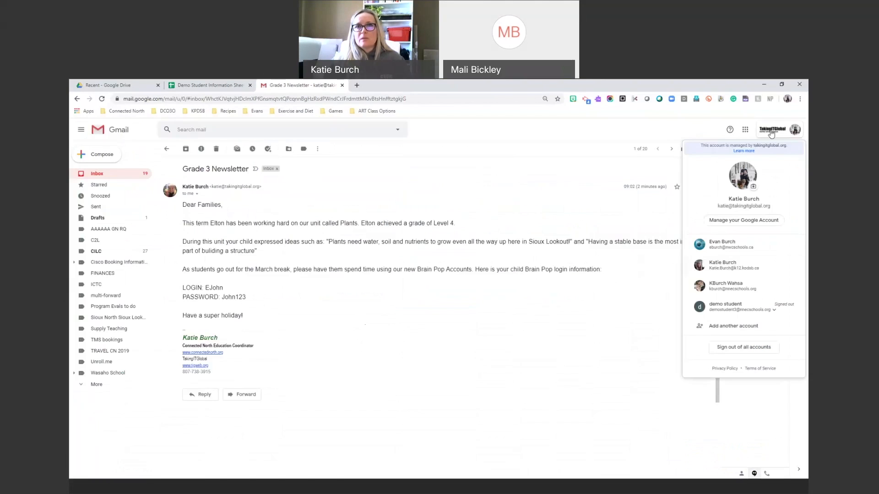
click(744, 269)
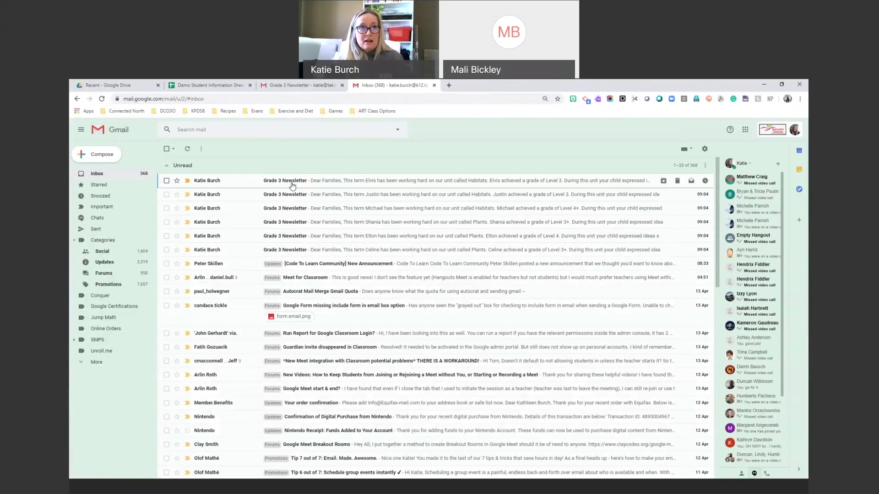
click(284, 251)
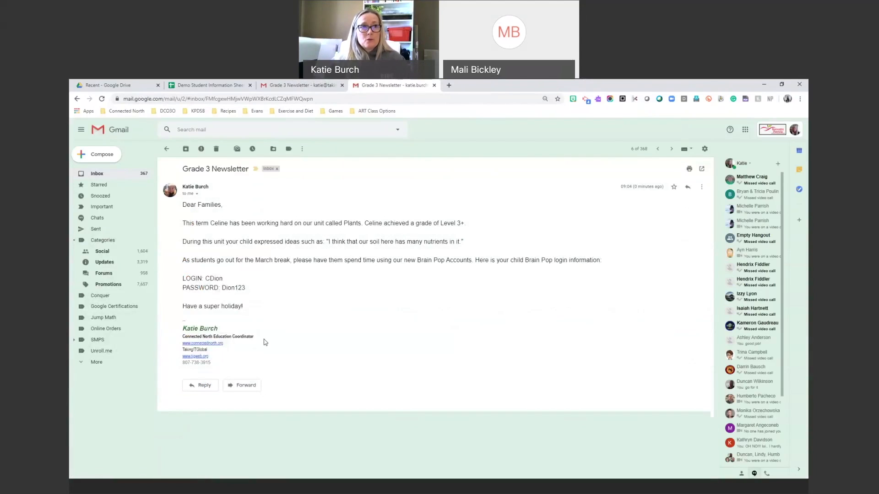
Forward the newsletter, deleting the signature and forwarded-message header from the body.
click(246, 388)
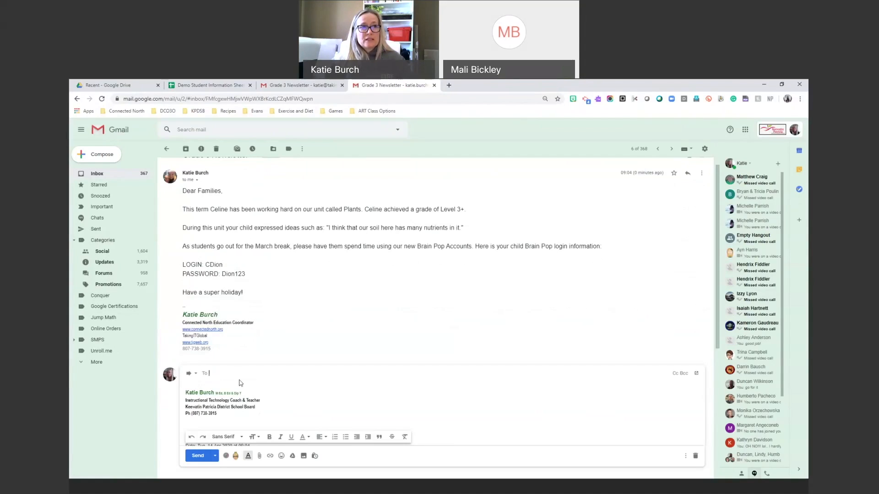
scroll(250, 406, down, 3)
drag(294, 345, 173, 246)
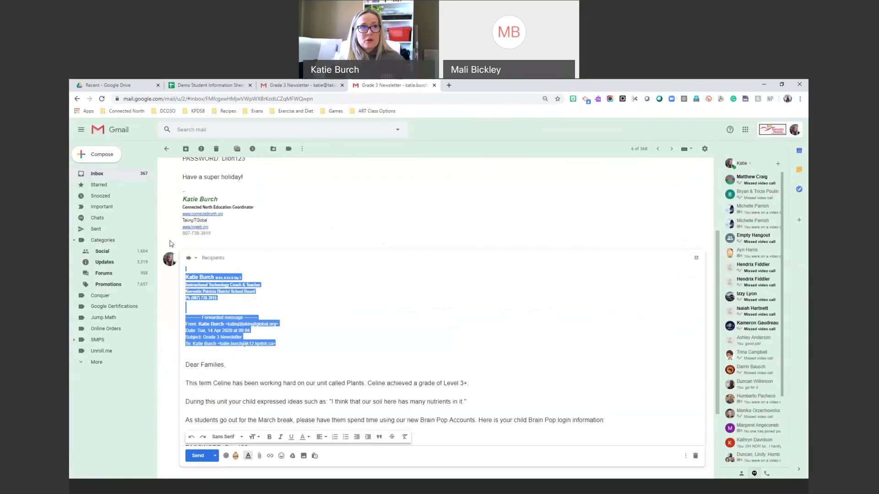
key(BackSpace)
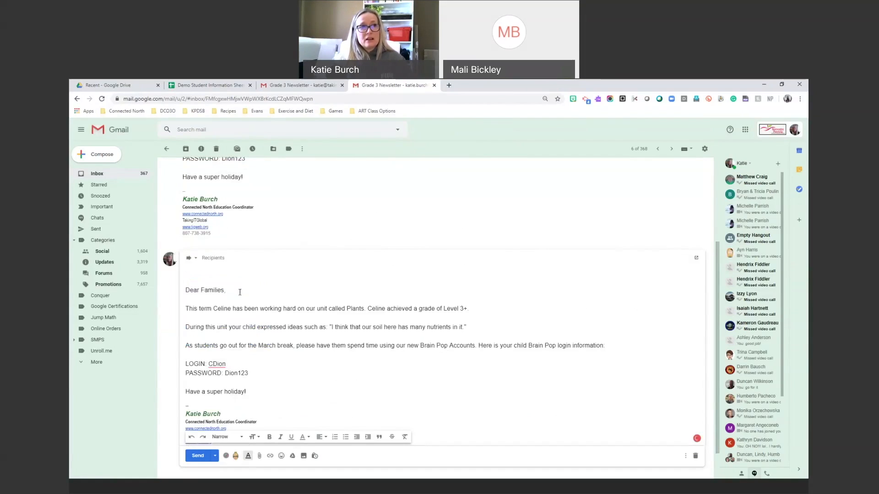
scroll(240, 292, up, 2)
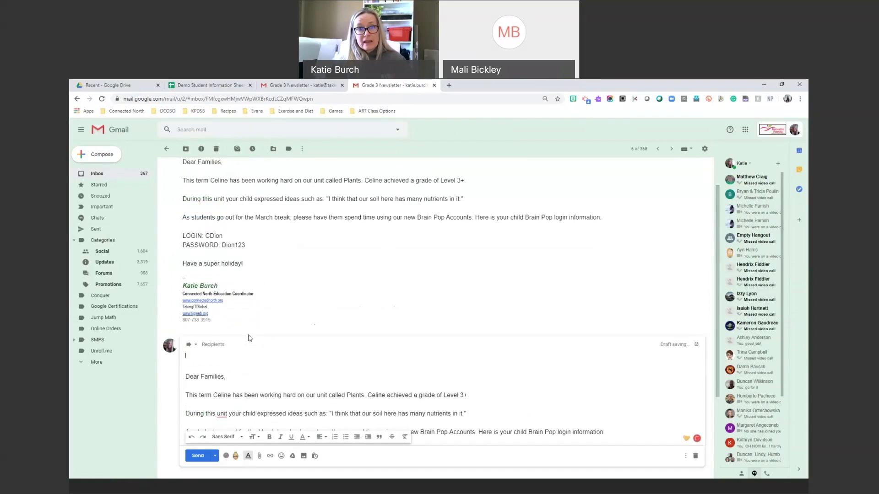
scroll(248, 350, down, 3)
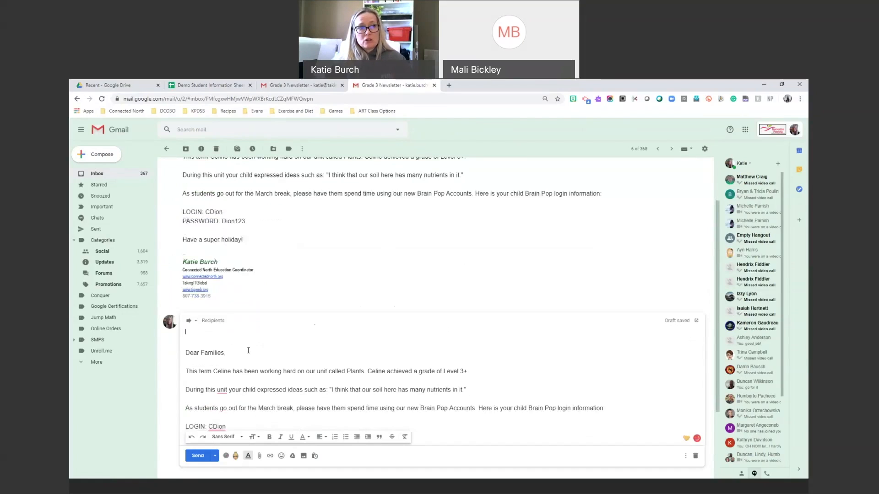
scroll(211, 372, down, 1)
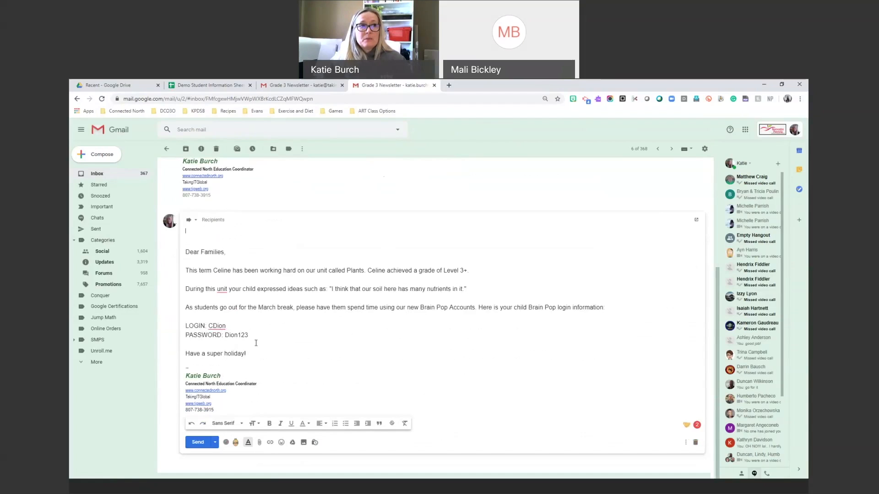
scroll(233, 326, up, 4)
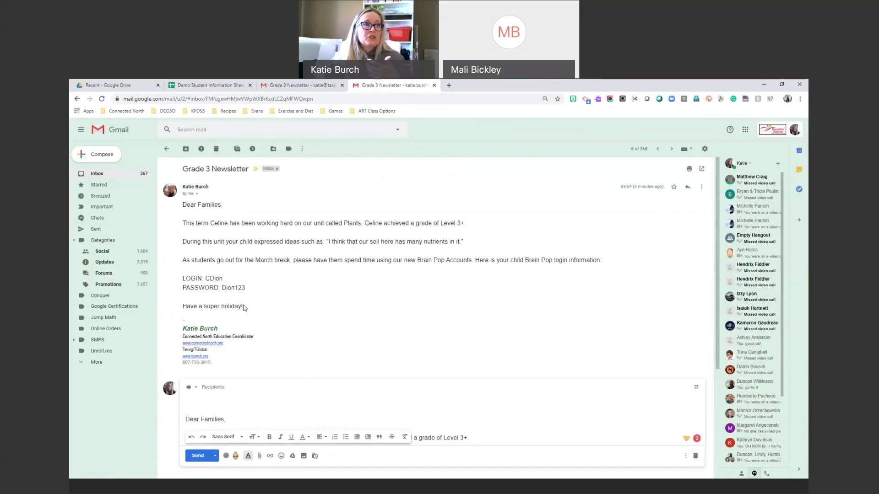
scroll(245, 310, down, 1)
scroll(245, 310, down, 1)
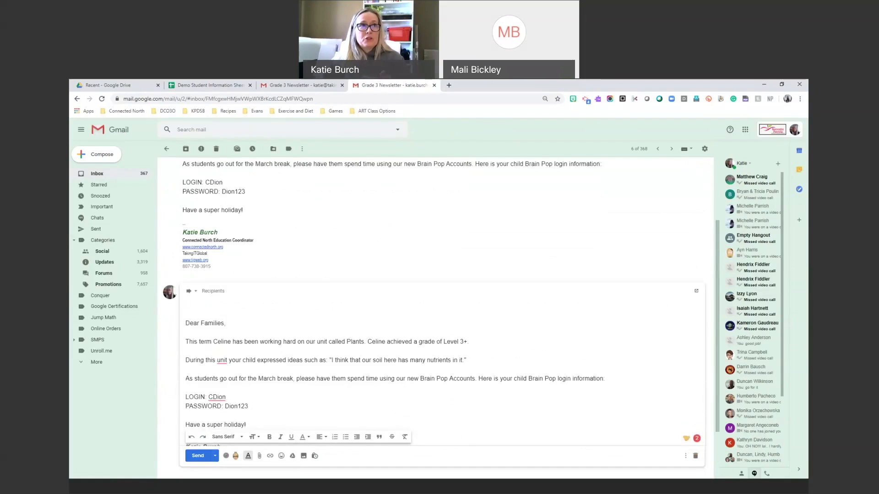
click(237, 84)
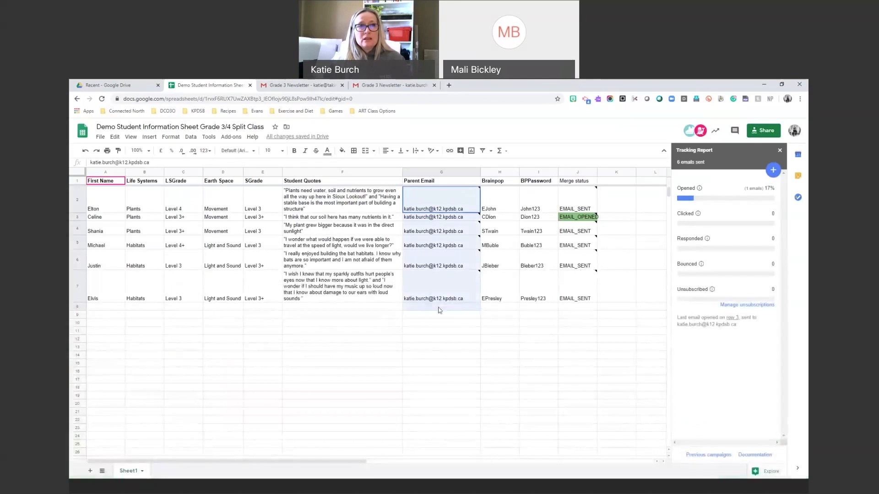
Close both Grade 3 Newsletter email tabs, keeping the student sheet, and open a new browser tab.
click(415, 373)
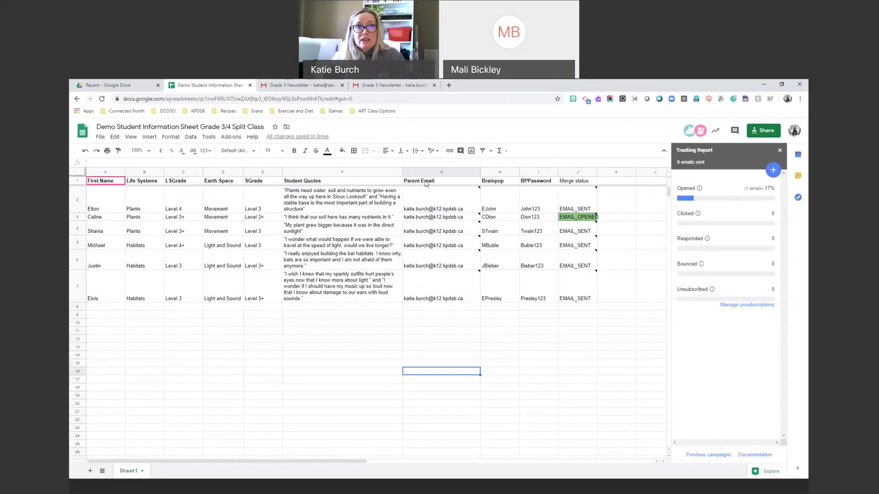
click(302, 83)
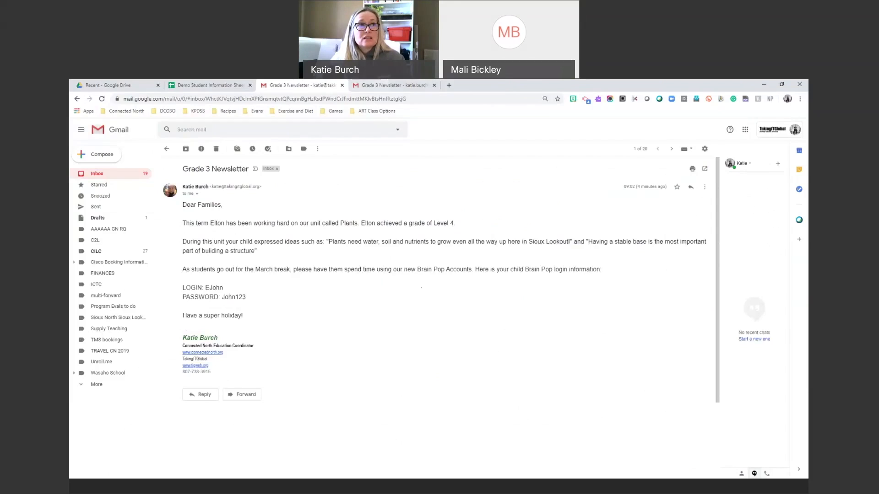
key(ctrl+shift+Tab)
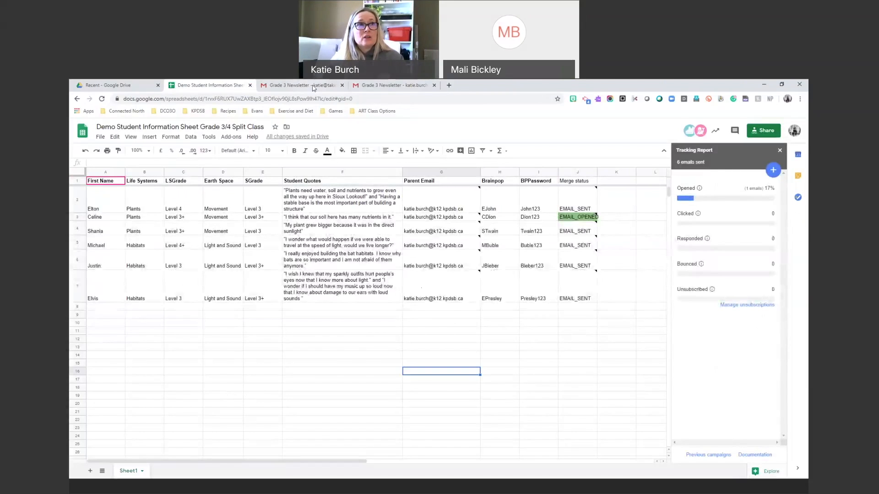
click(287, 85)
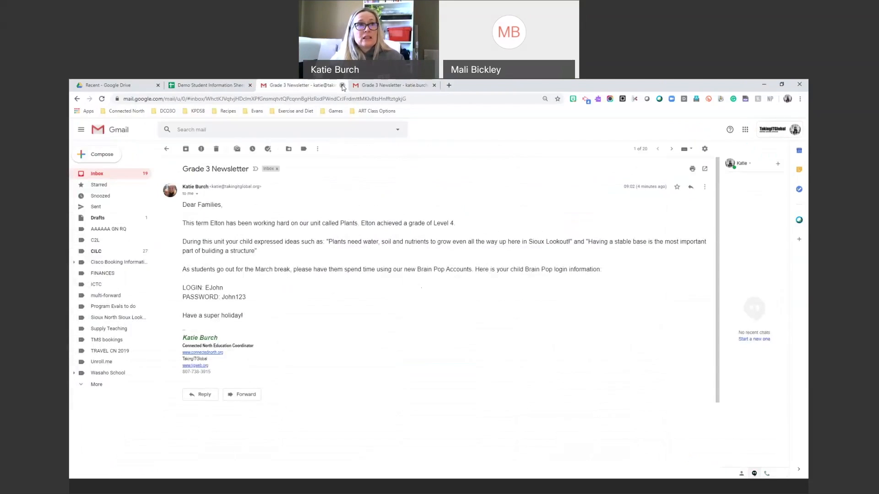
click(342, 86)
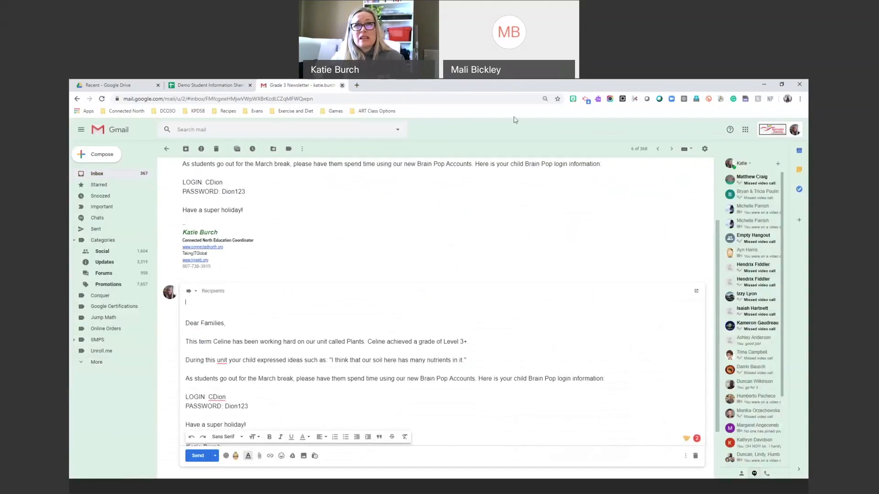
key(ctrl+w)
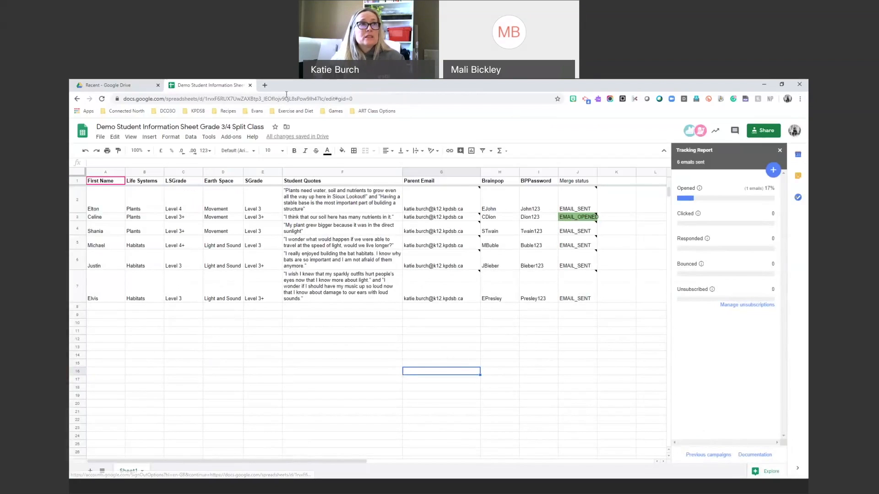
click(265, 85)
Go to Gmail and open the Grade 3 Newsletter draft for editing.
text(mai)
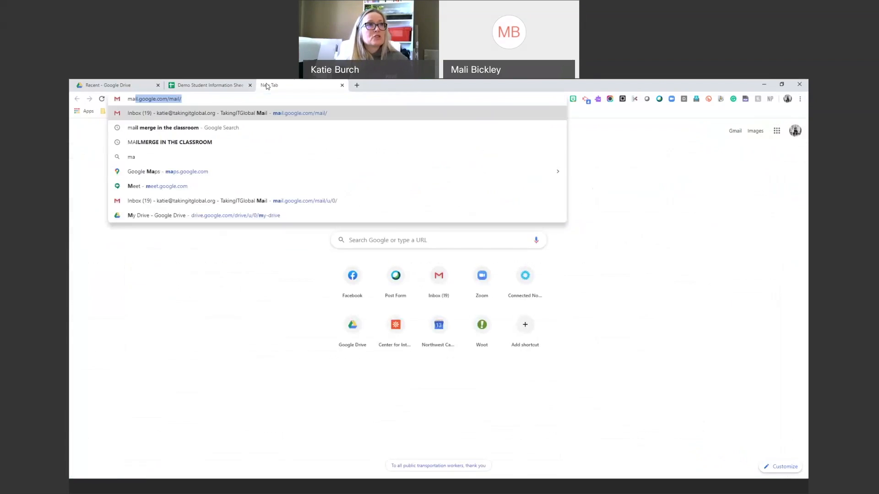
key(Return)
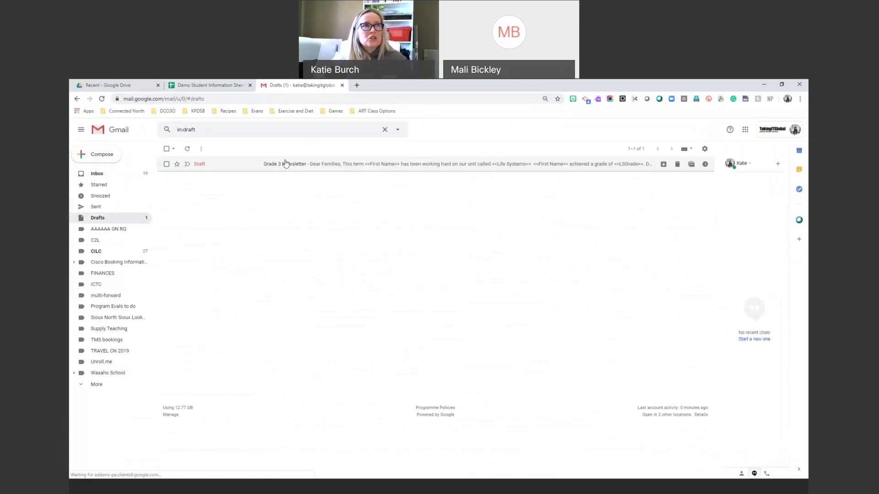
click(285, 164)
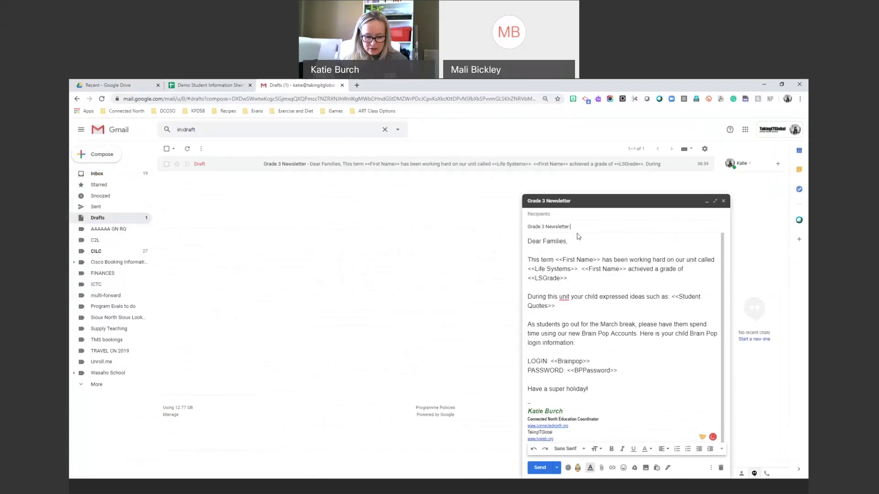
Append <<FirstName>> to the draft's subject, save and close it, then close the Gmail tab.
text(<<FirstNa)
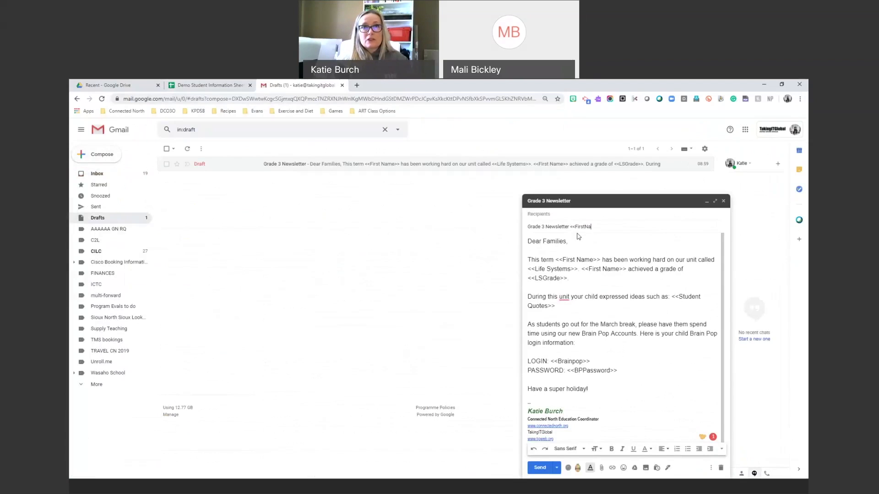
text(me>>)
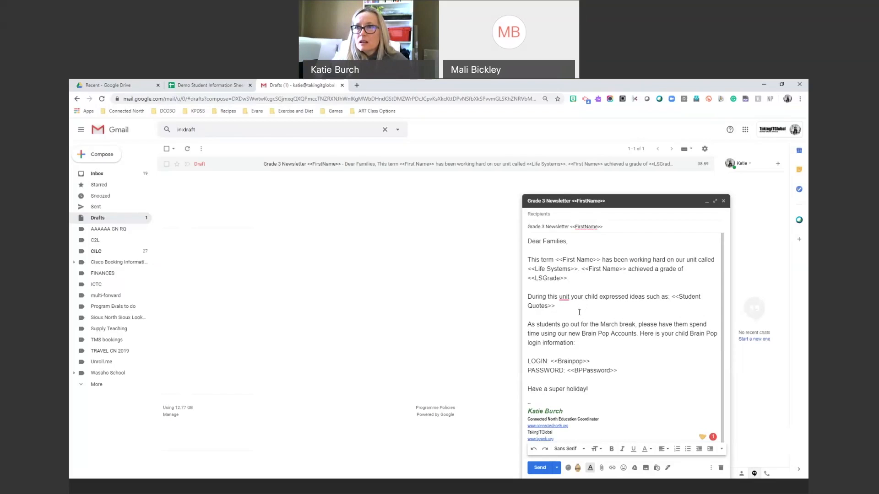
click(723, 201)
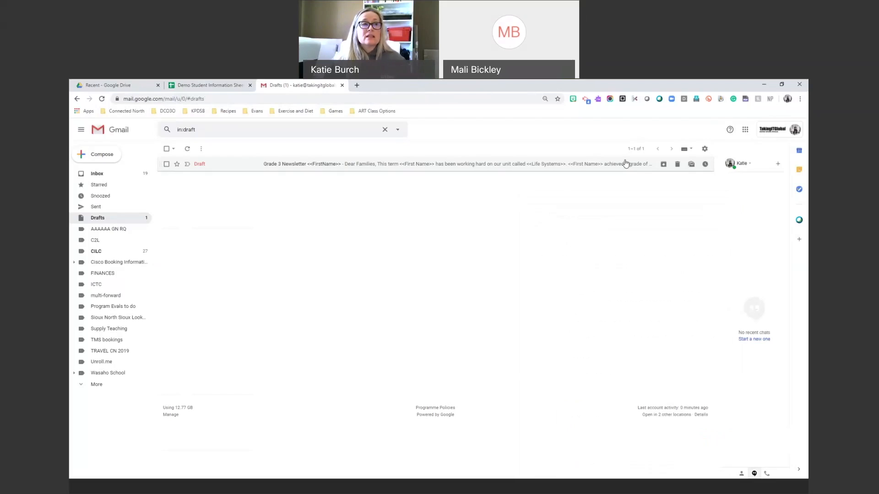
click(341, 85)
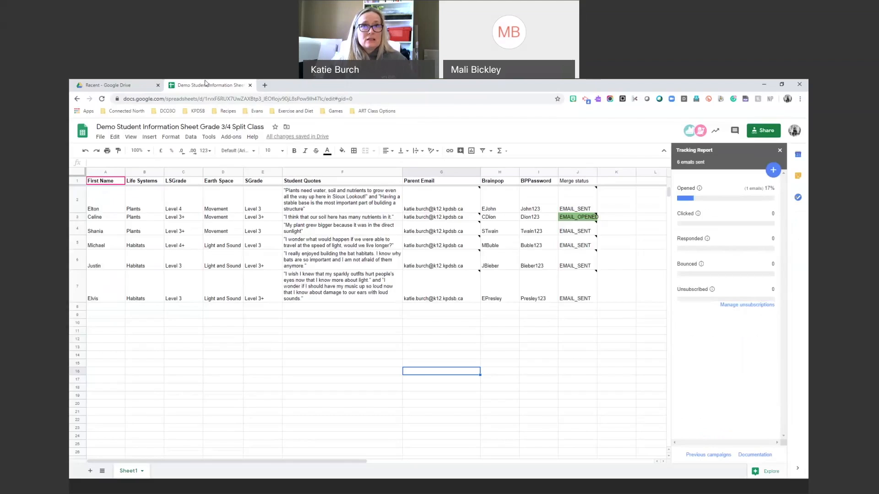
mouse_move(465, 305)
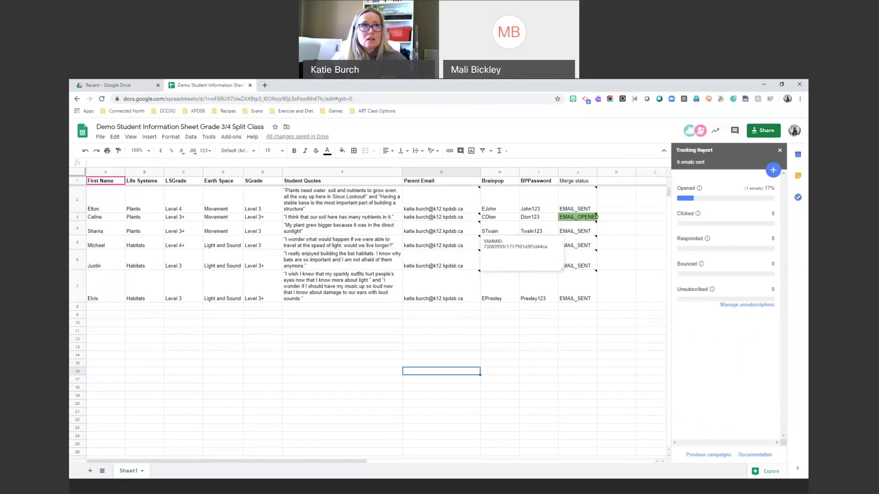
click(264, 86)
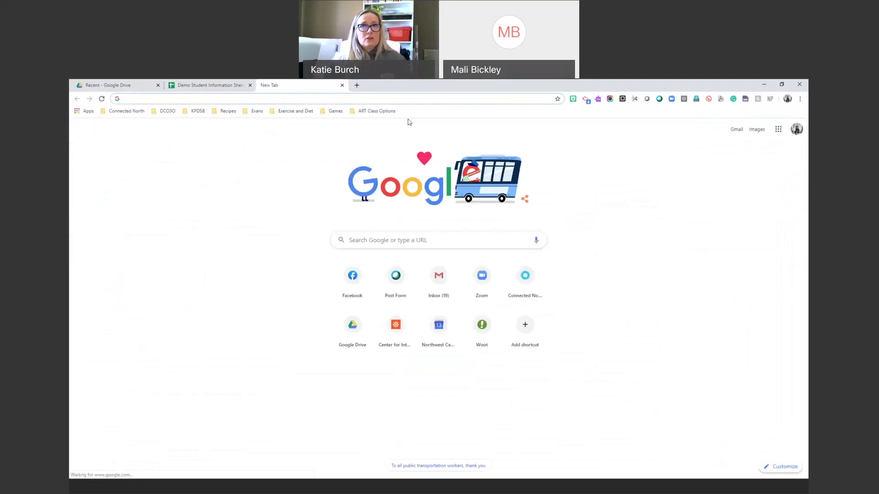
click(797, 129)
click(740, 283)
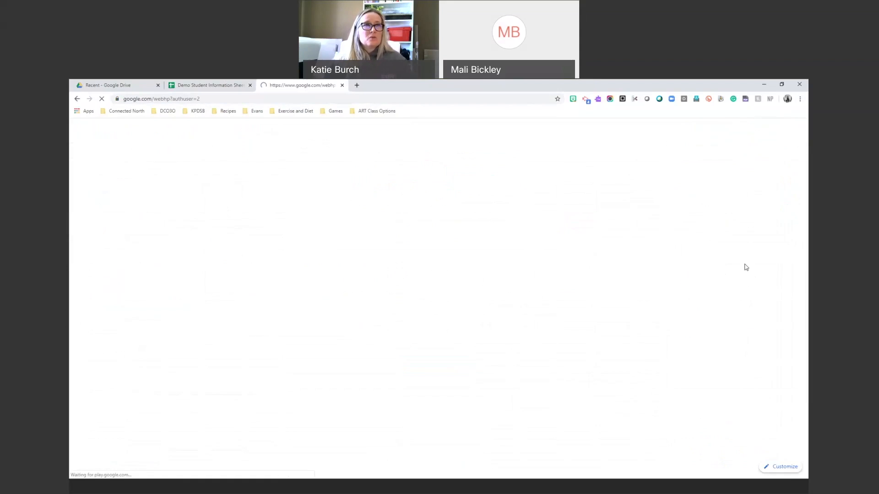
click(193, 97)
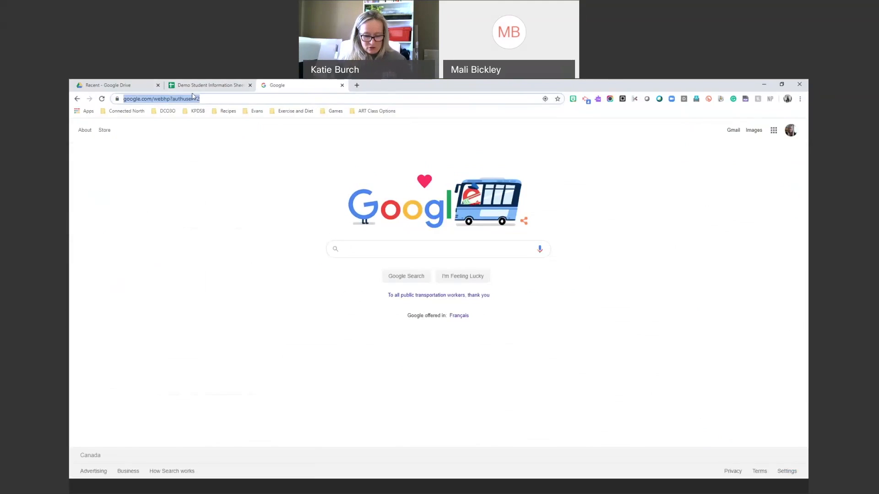
text(mail)
key(Return)
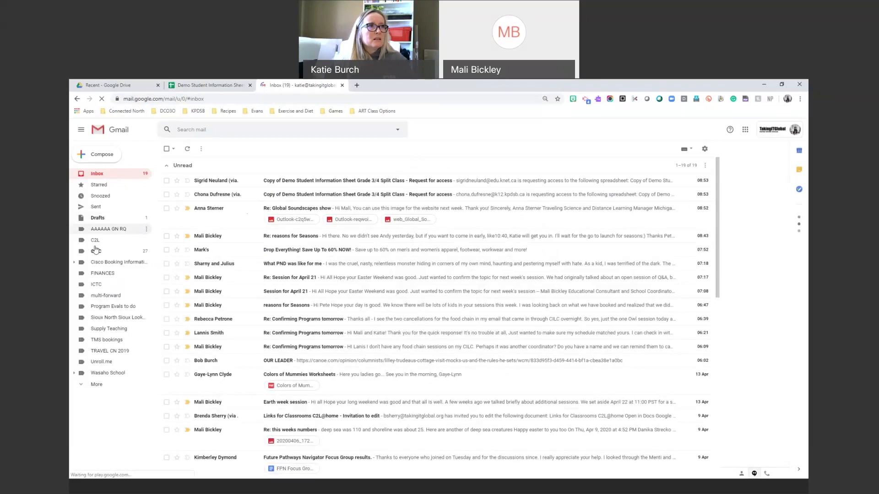
click(96, 384)
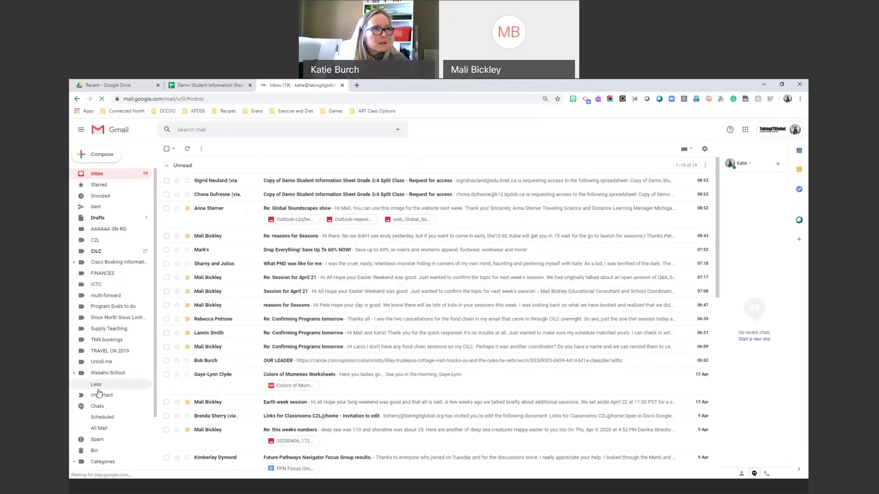
click(95, 454)
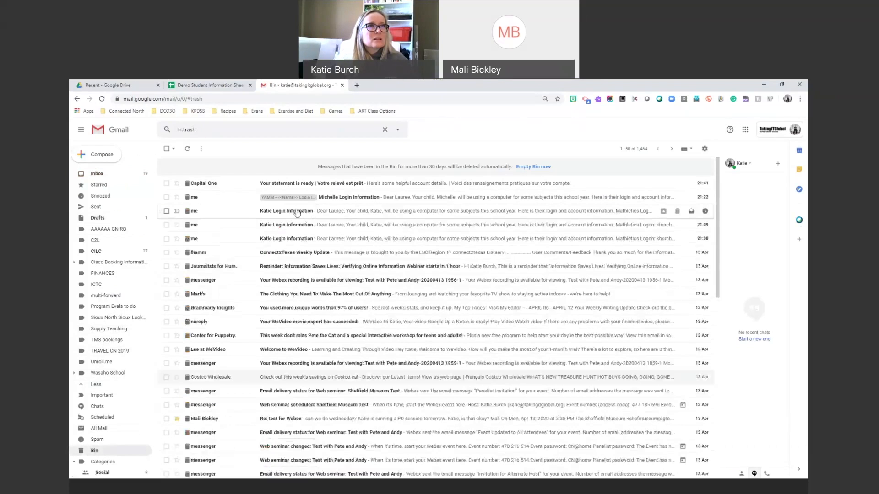
click(295, 209)
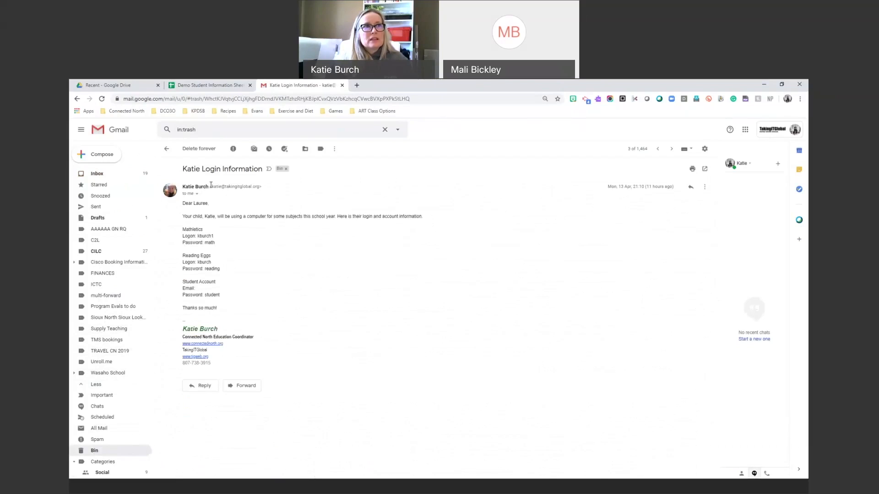
drag(211, 186, 263, 190)
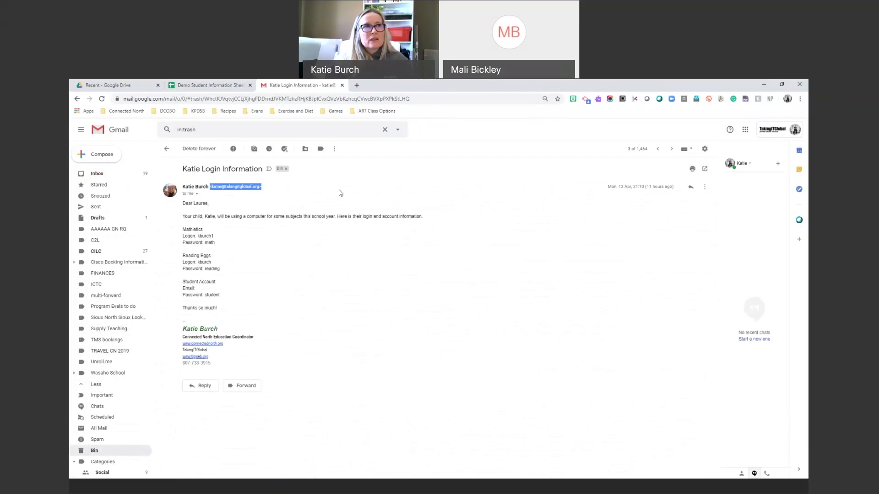
click(691, 187)
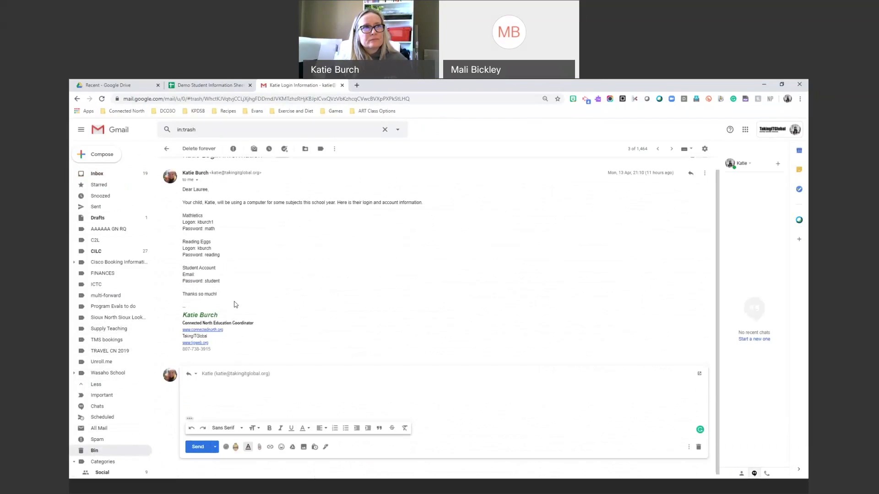
scroll(233, 304, up, 1)
click(97, 174)
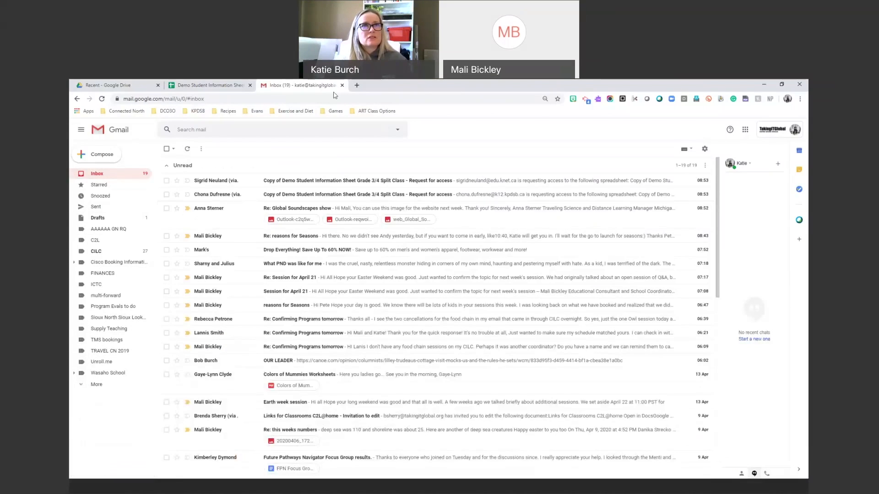
click(342, 85)
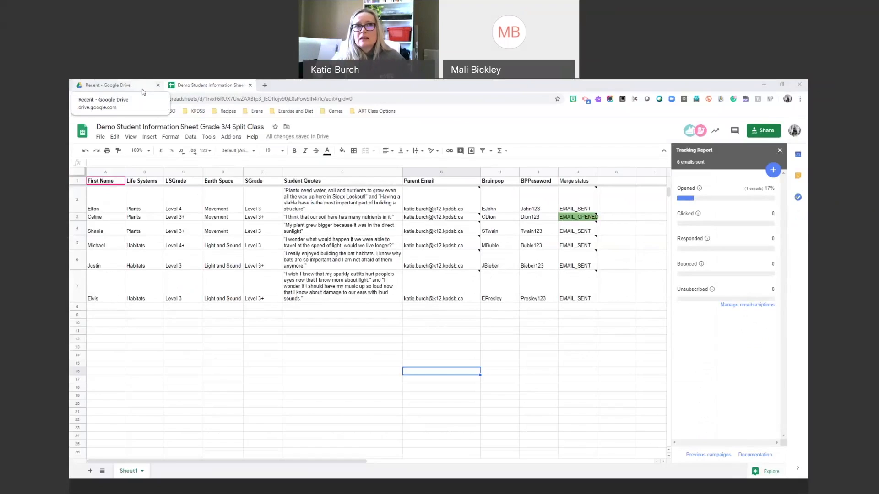
Inspect the email entries in column G, rows 2 through 7.
mouse_move(421, 221)
click(424, 207)
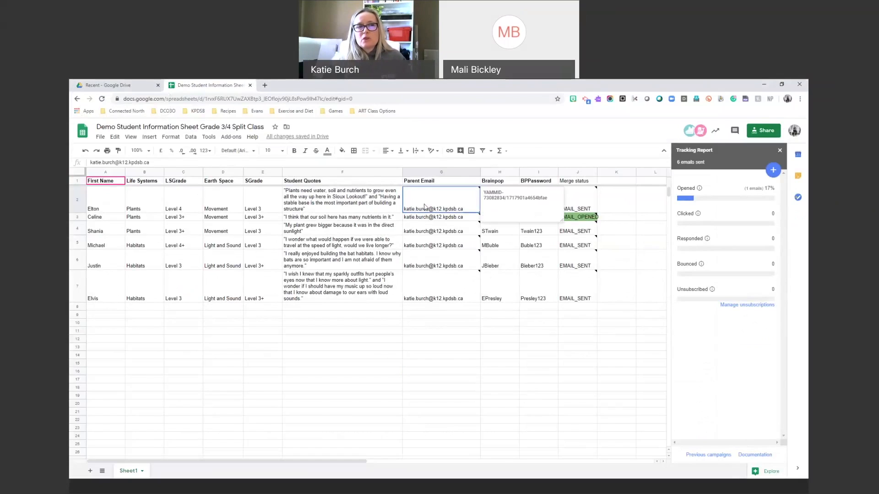
click(423, 229)
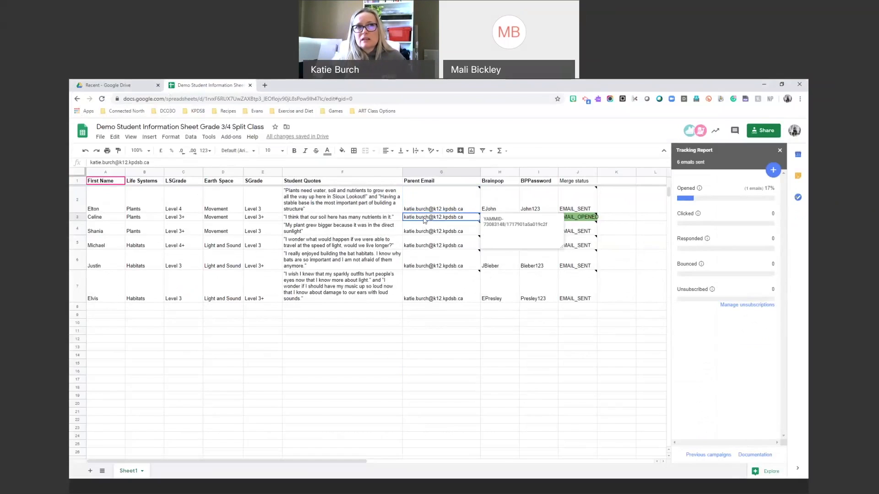
click(422, 245)
click(422, 302)
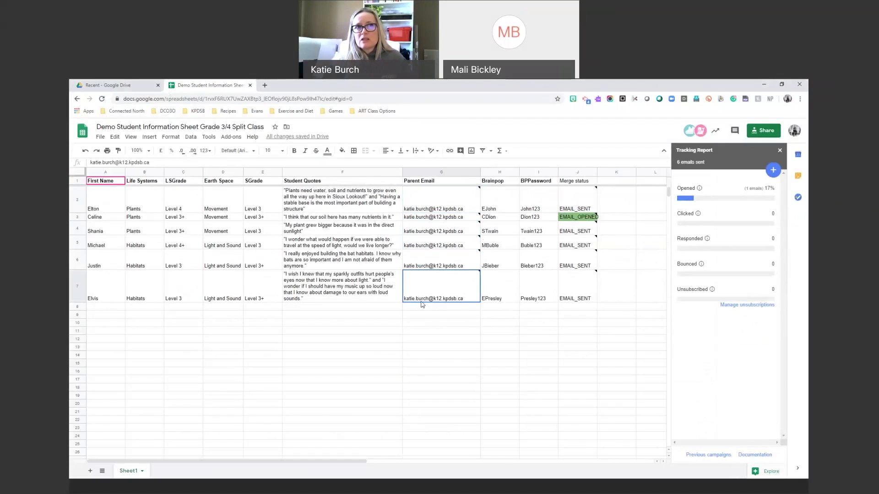
Change the G1 header from Parent Email to Teacher Email and close the spreadsheet tab.
click(420, 183)
double_click(418, 182)
double_click(418, 181)
text(Teacher)
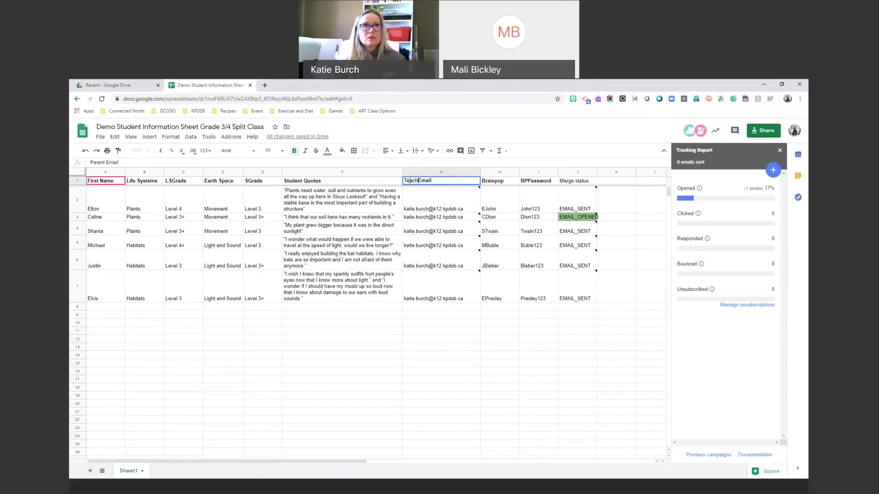
click(298, 86)
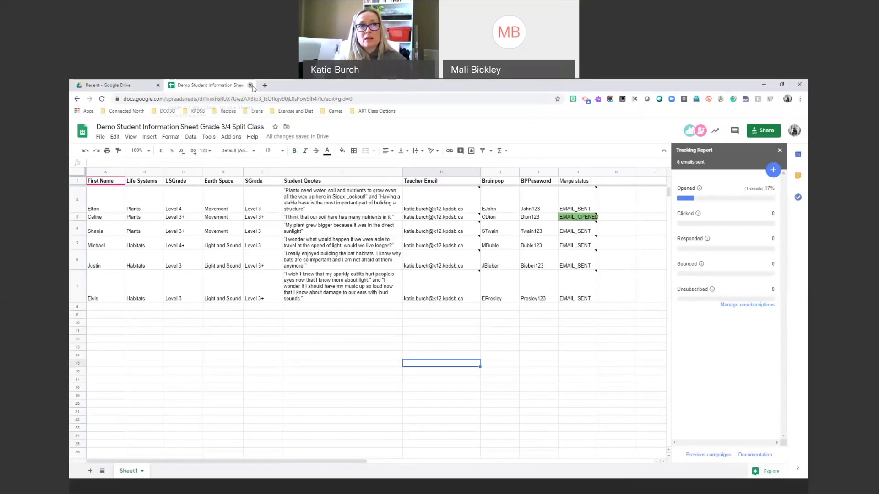
click(250, 85)
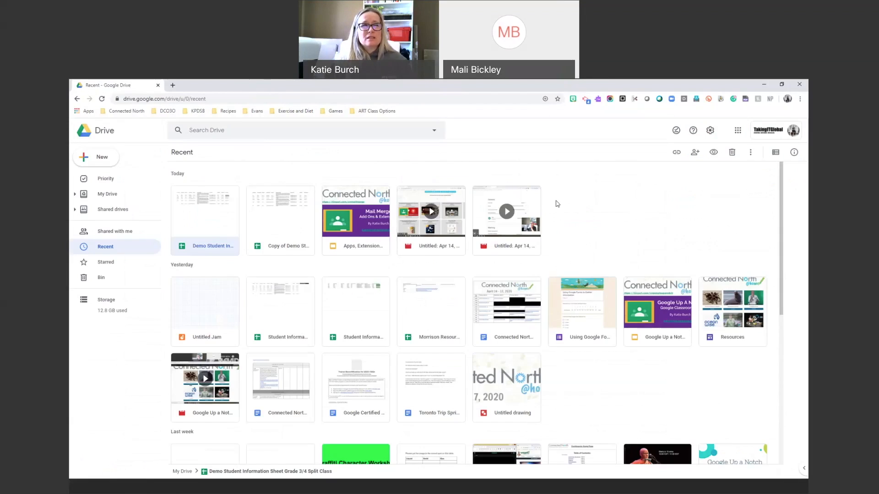
Open Apps, Extensions and Add Ons and step through slides 8–11 to slide 12 on other extensions.
double_click(368, 223)
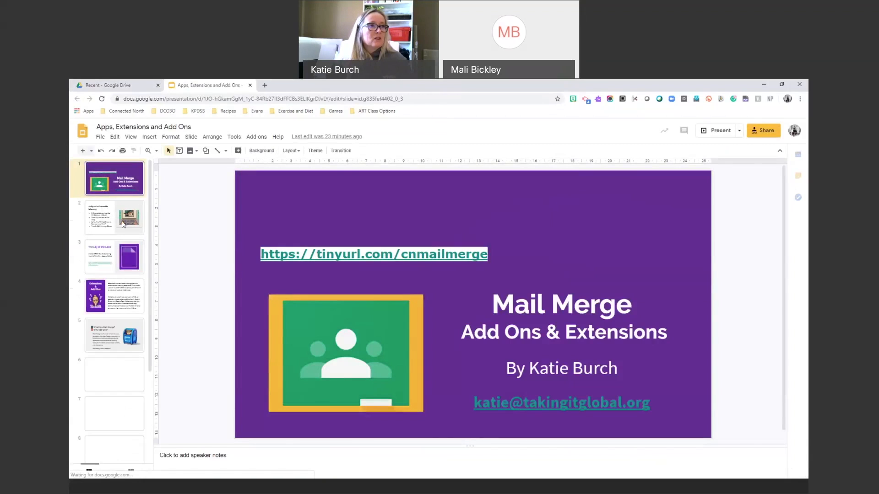
scroll(115, 298, down, 3)
click(114, 320)
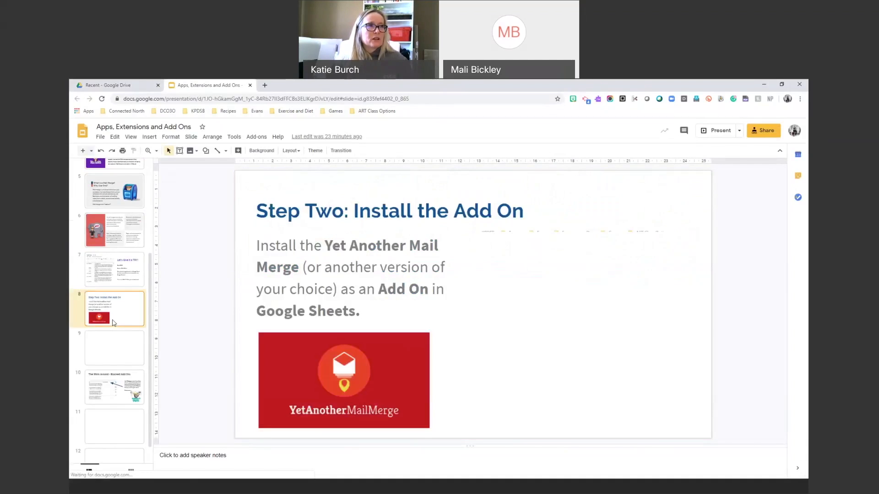
key(Down)
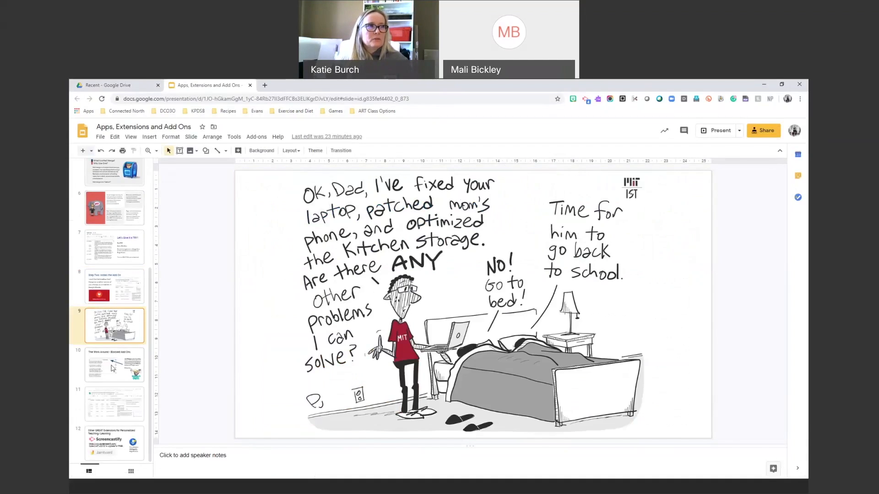
click(113, 369)
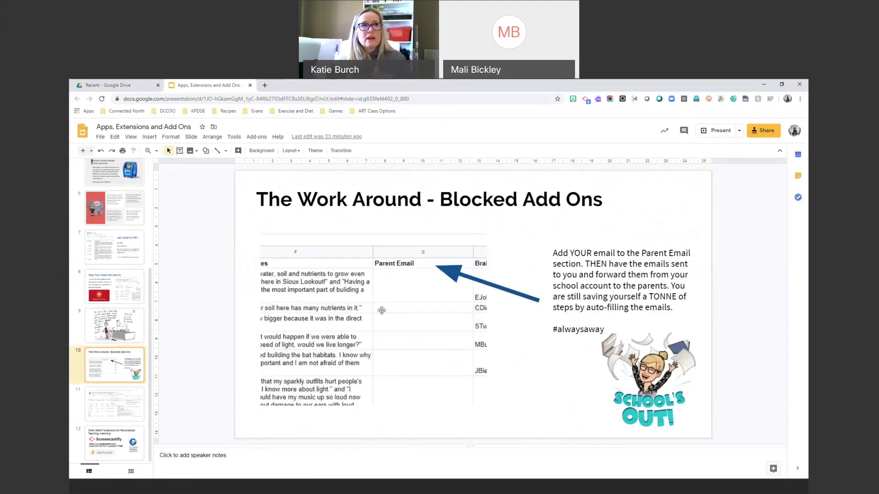
key(Down)
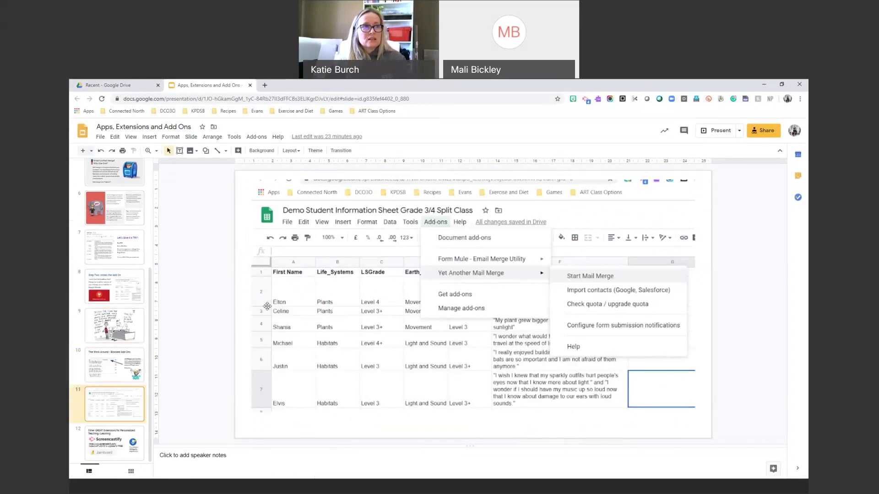
click(112, 435)
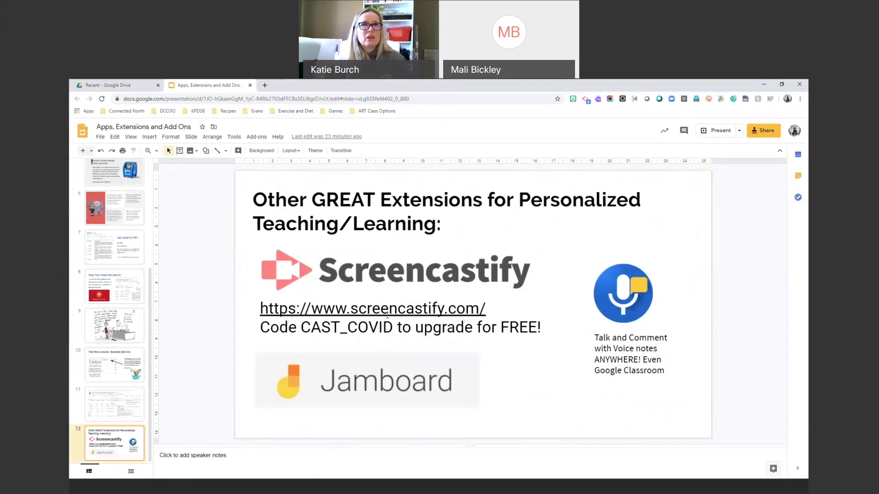
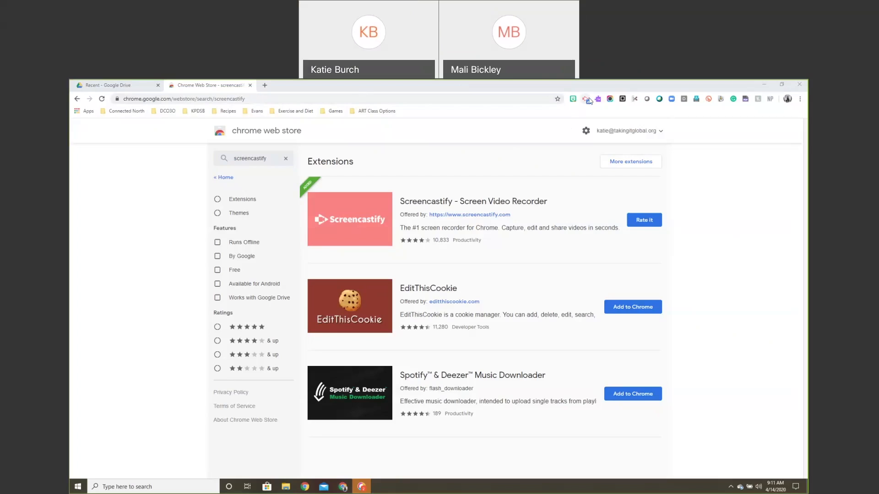
Go to brainpop.com and open the Screencastify extension's recording options over it.
click(245, 99)
text(brainpop)
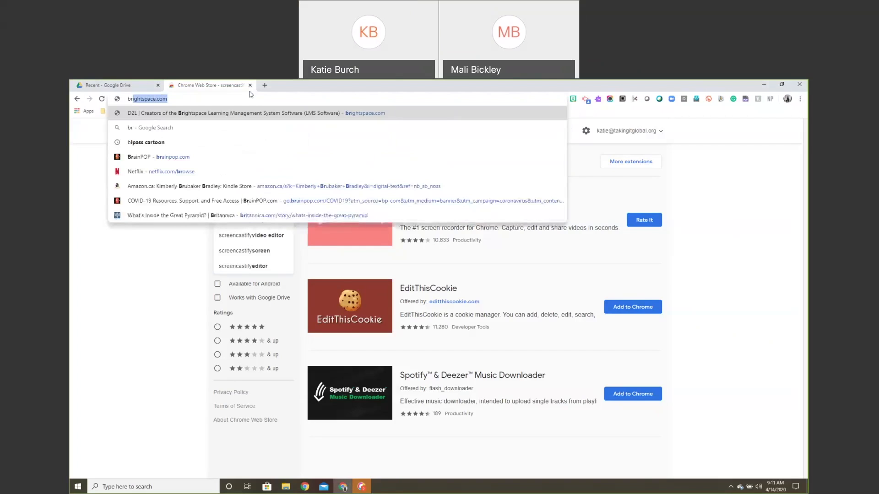
key(Return)
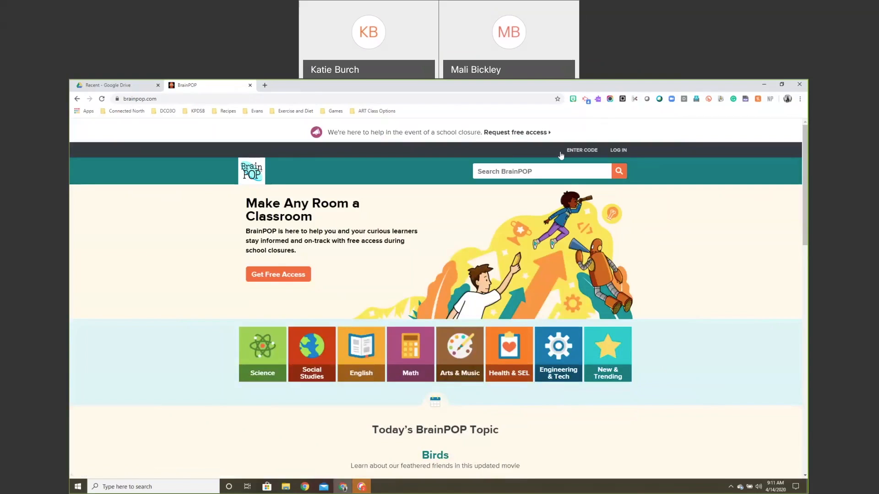
click(363, 101)
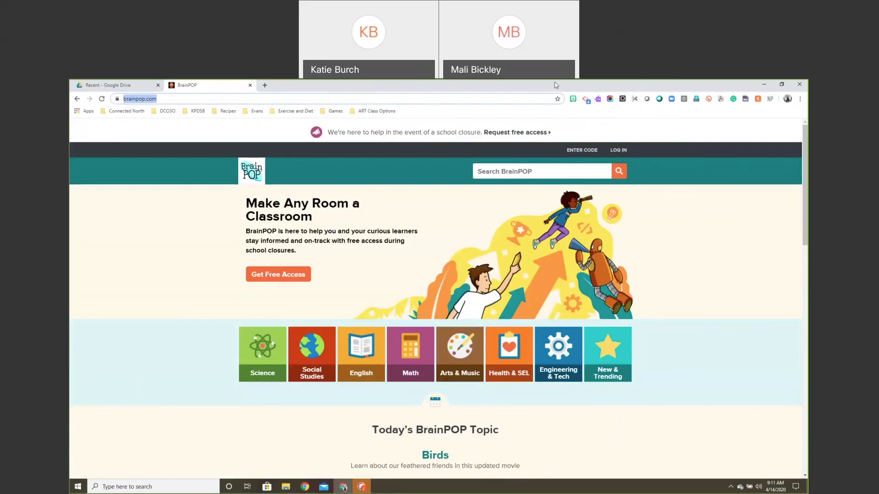
click(586, 100)
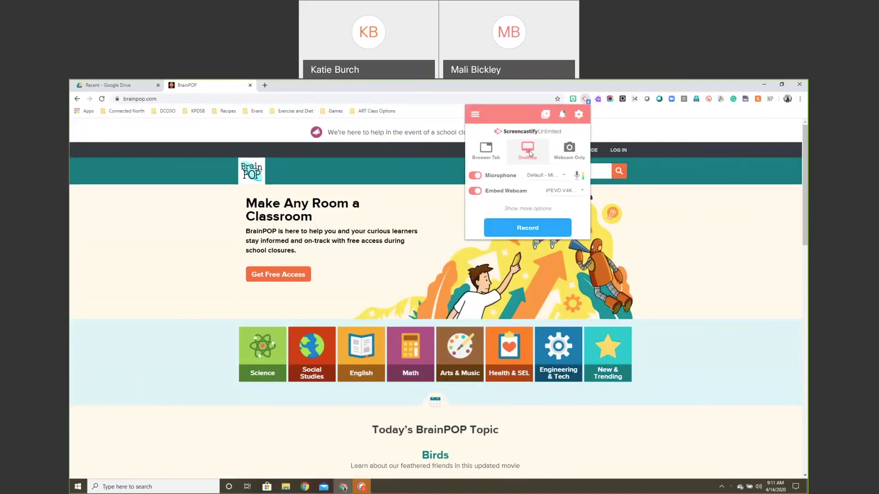
Turn off Embed Webcam, choose Webcam Only, and start recording with the microphone on.
click(475, 191)
right_click(478, 194)
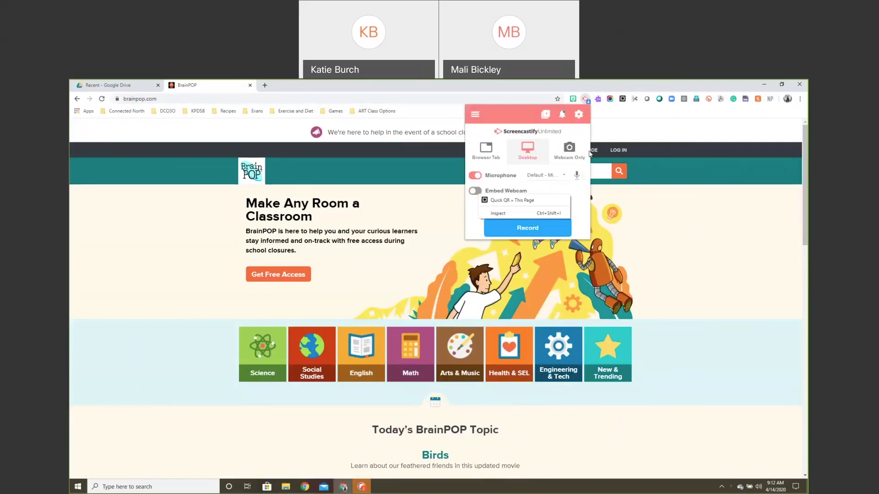
click(567, 150)
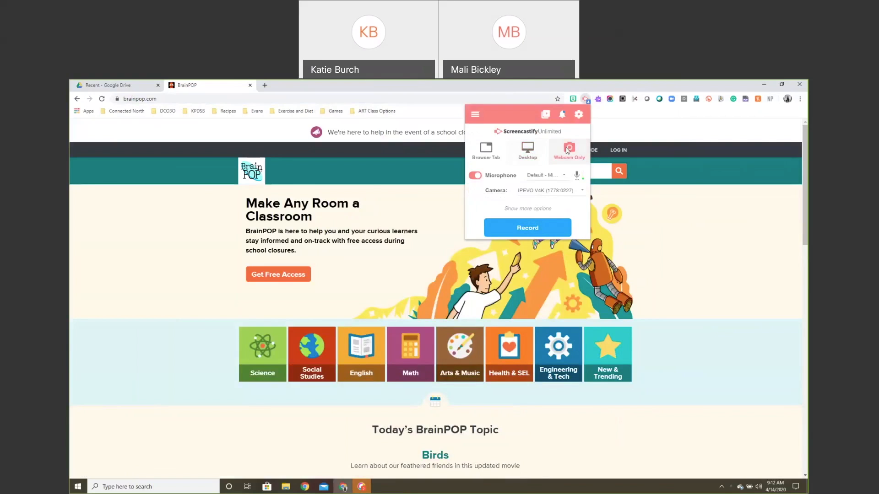
click(529, 231)
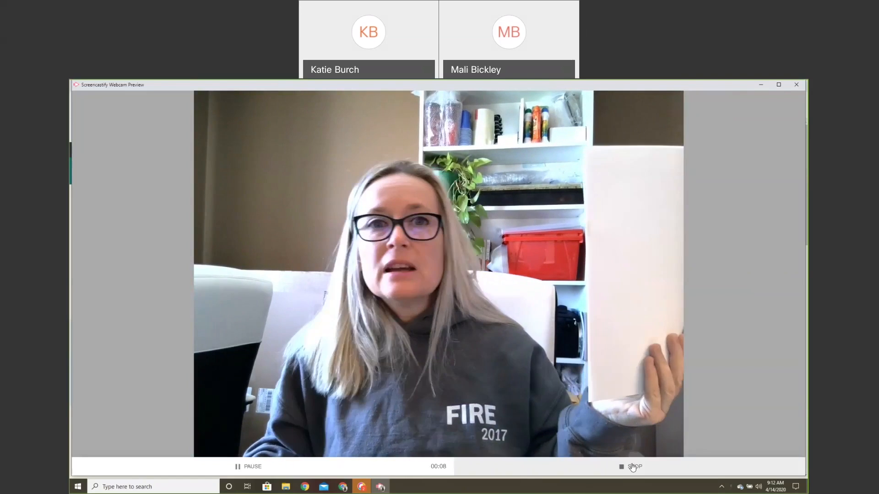
Stop the webcam recording to open the finished 10-second video's details page.
click(629, 467)
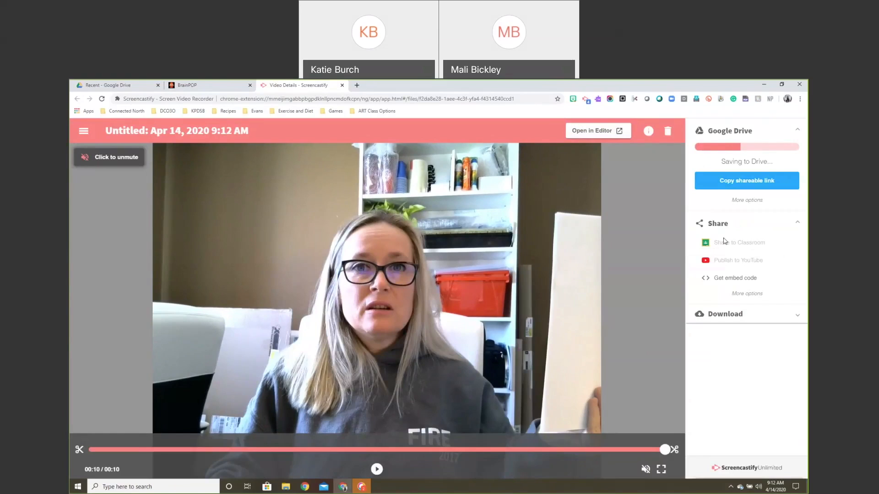
After the video finishes saving to Google Drive, choose Share to Classroom.
mouse_move(723, 247)
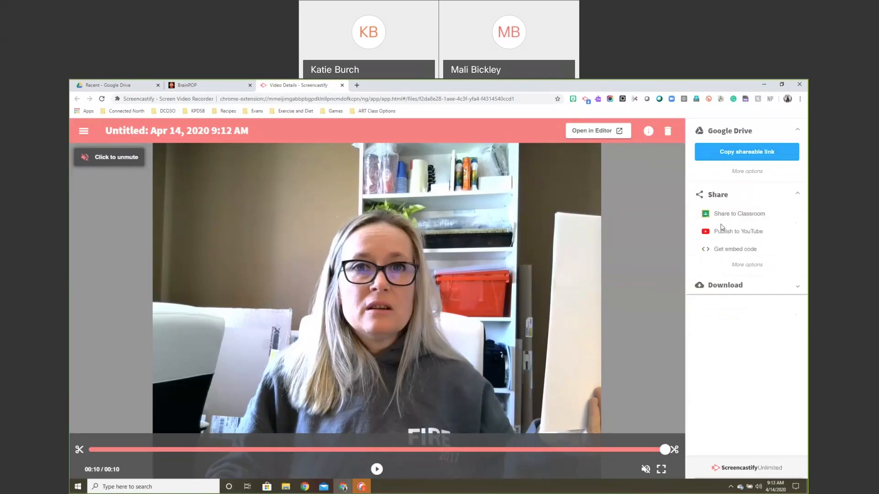
click(722, 217)
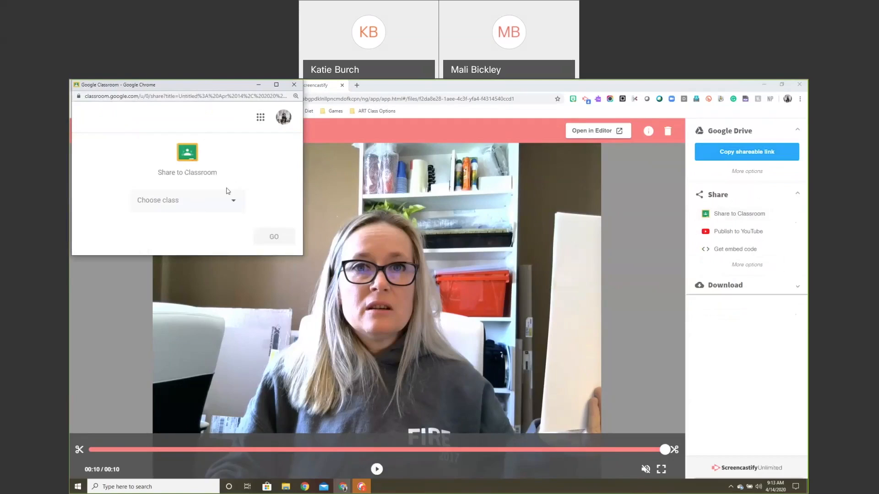
Choose the class de and the Make an announcement post type.
click(232, 202)
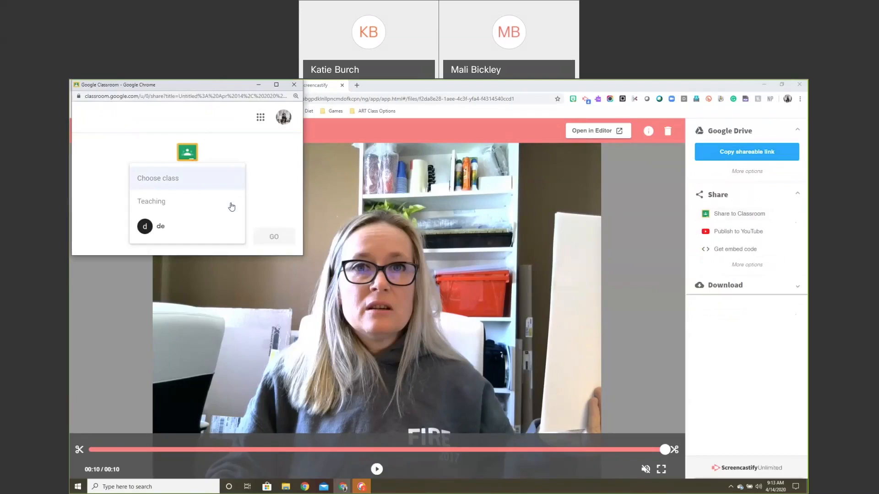
click(171, 227)
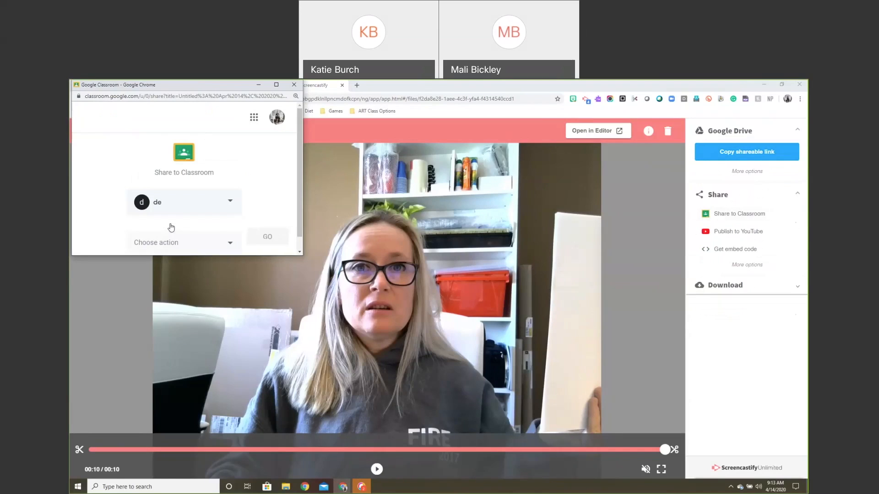
scroll(183, 219, down, 1)
click(220, 228)
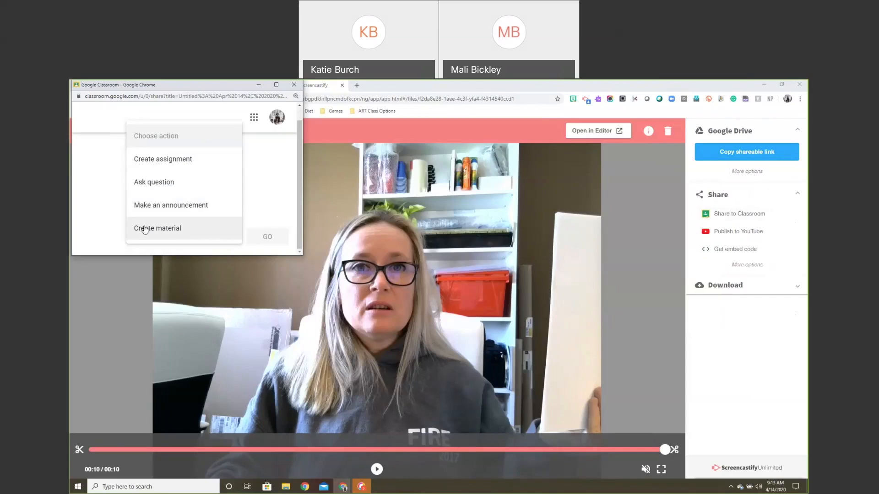
click(166, 206)
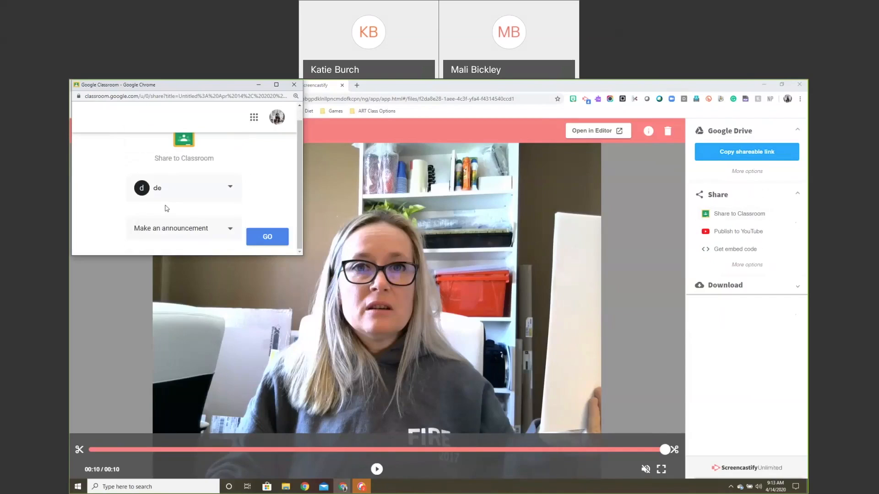
click(268, 238)
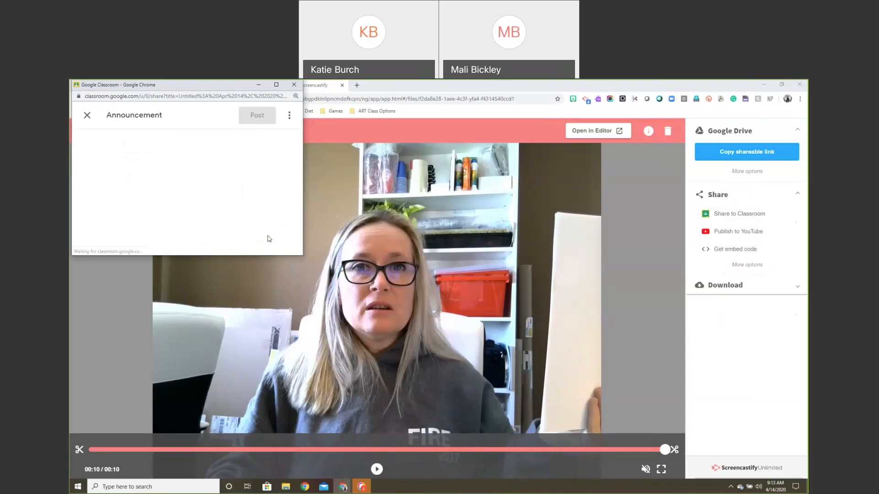
Write 'test' as the message for all students, with the .webm video attached.
click(166, 220)
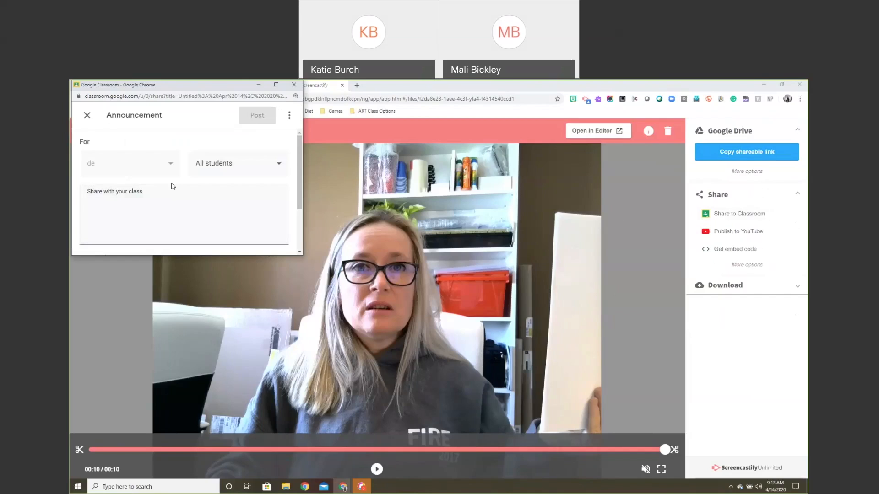
text(test)
click(227, 166)
click(226, 166)
scroll(206, 210, down, 2)
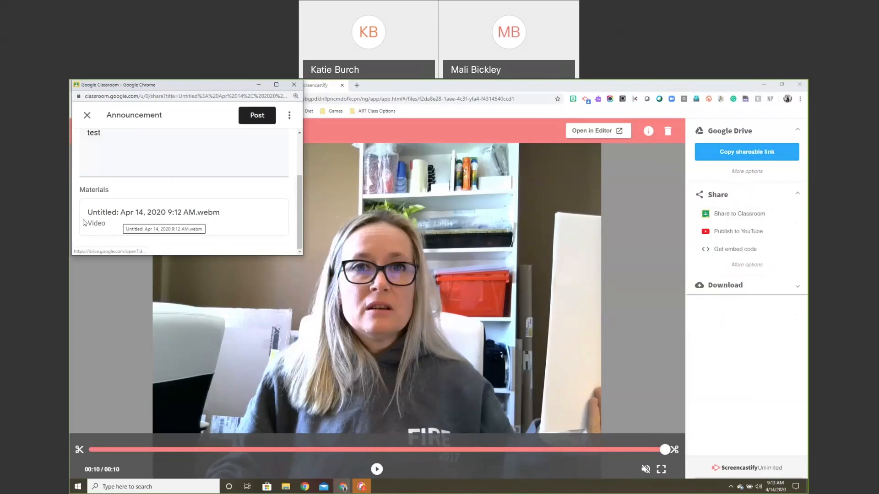
drag(200, 85, 449, 168)
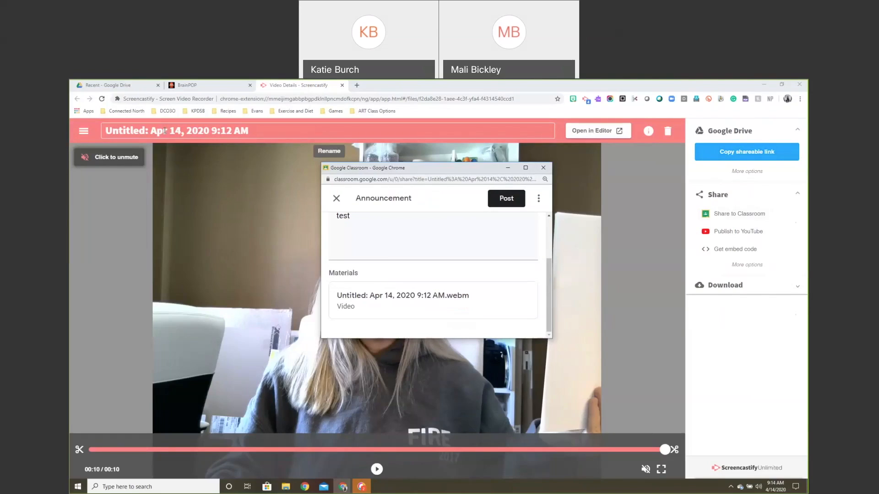
Close the unposted Classroom window, retitle the video 'Hi Everyone from' plus the teacher's name, and reshare.
click(164, 130)
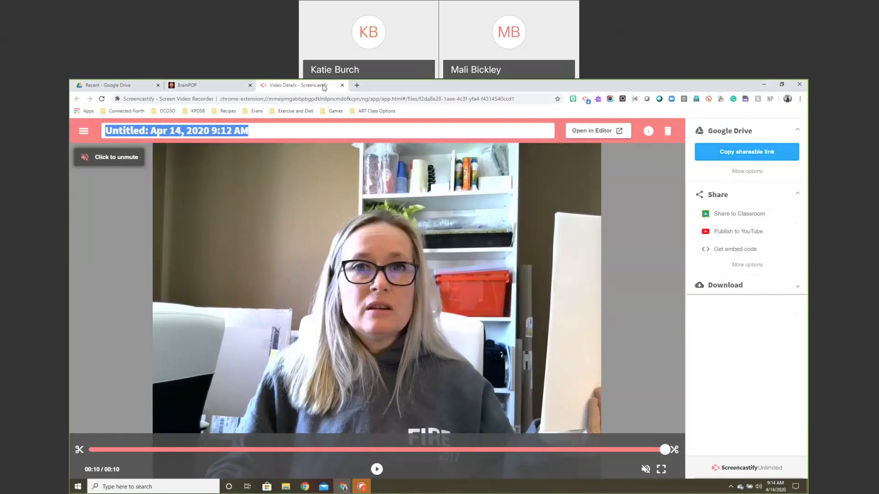
click(349, 487)
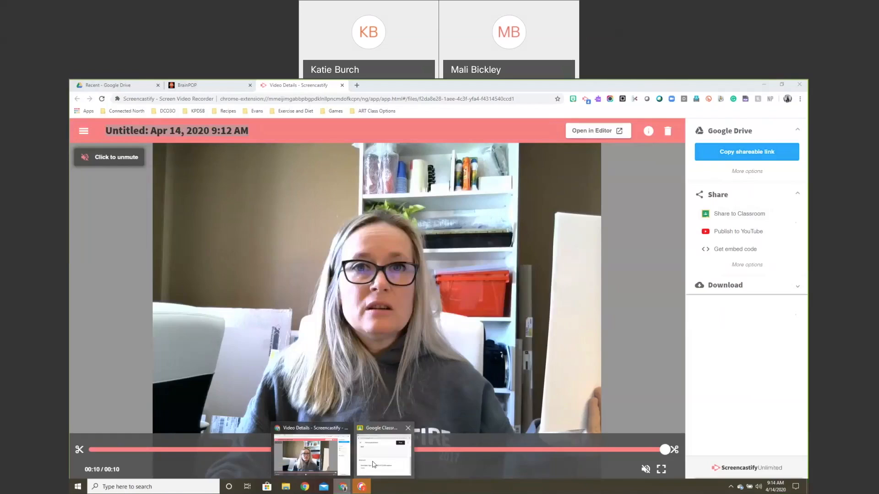
click(373, 464)
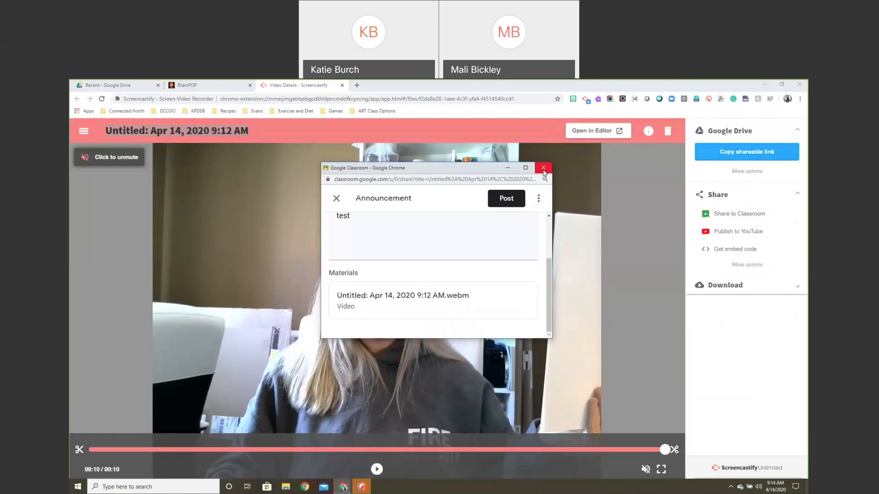
click(543, 169)
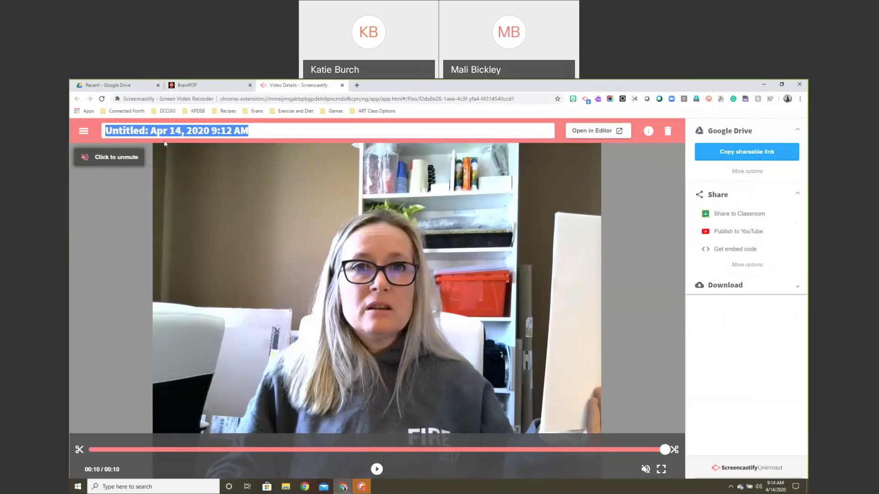
text(Hi Everyone from Mrs Burch)
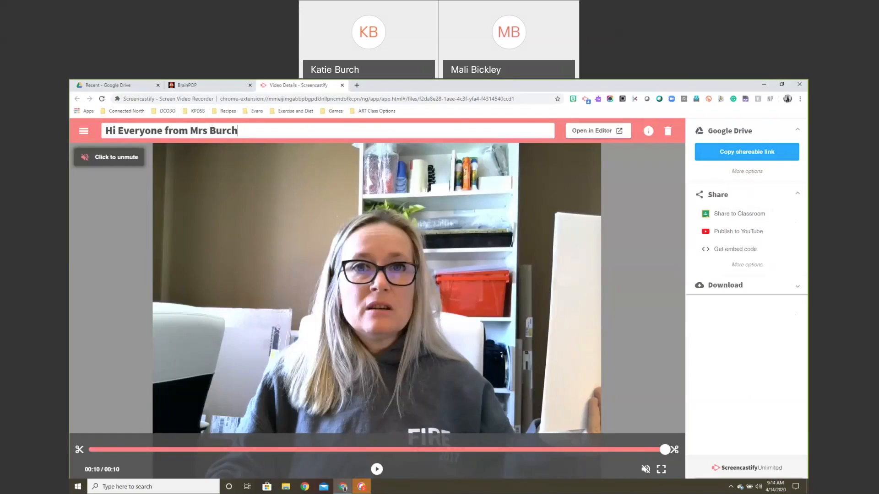
click(722, 214)
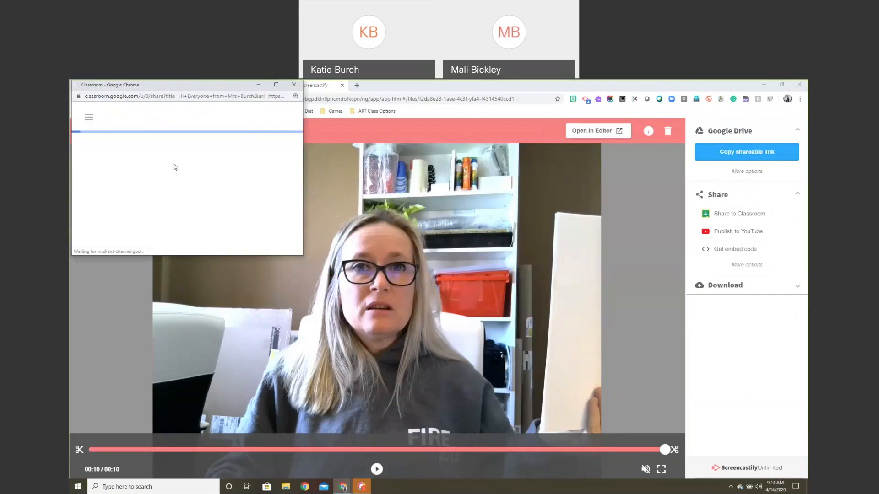
Choose the class de and the Make an announcement post type again.
click(171, 197)
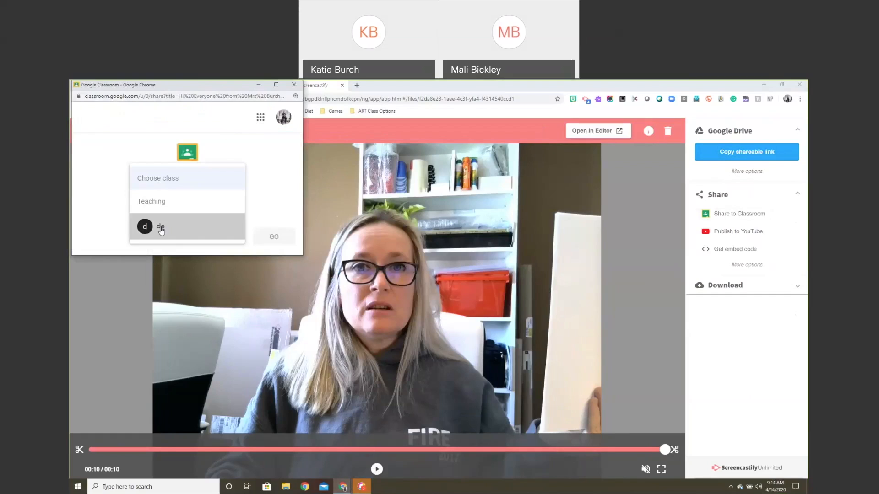
click(153, 226)
click(198, 232)
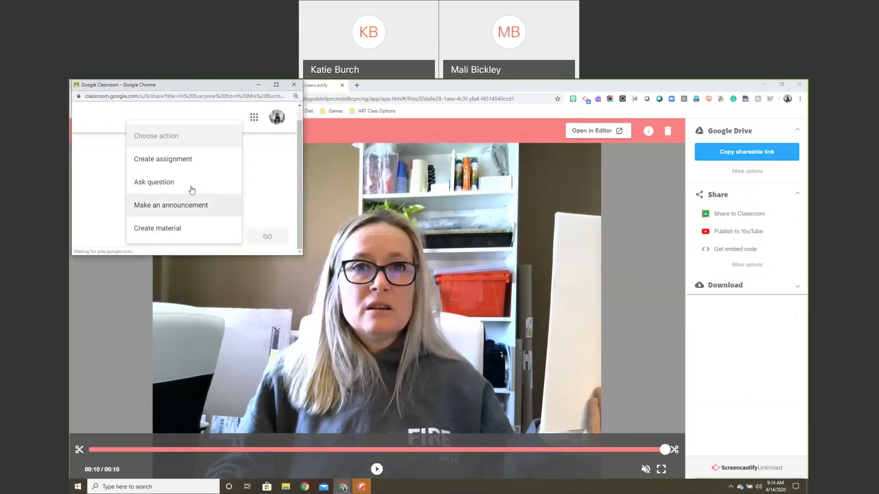
click(192, 204)
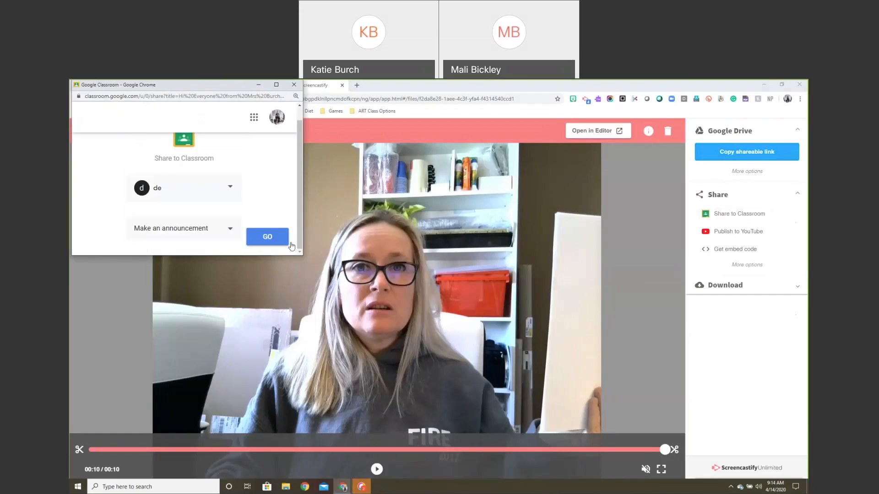
click(269, 237)
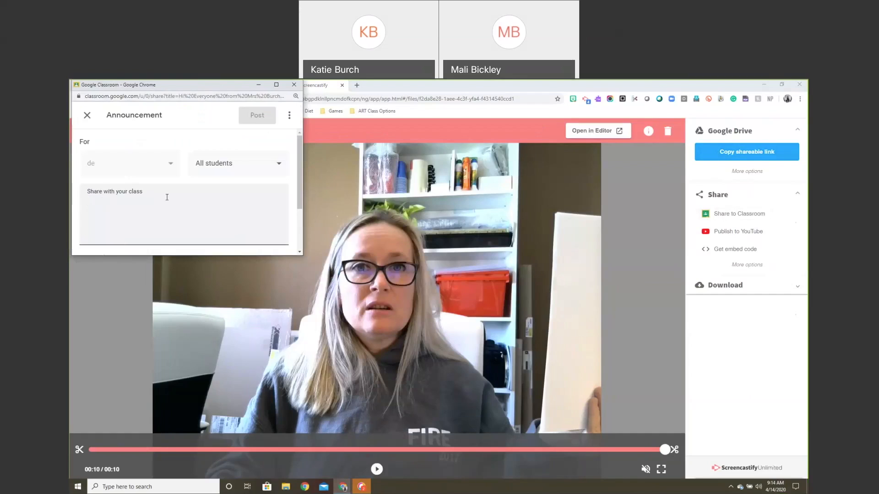
Post the announcement 'hello students' with the video and view it on the stream.
text(hellow stued)
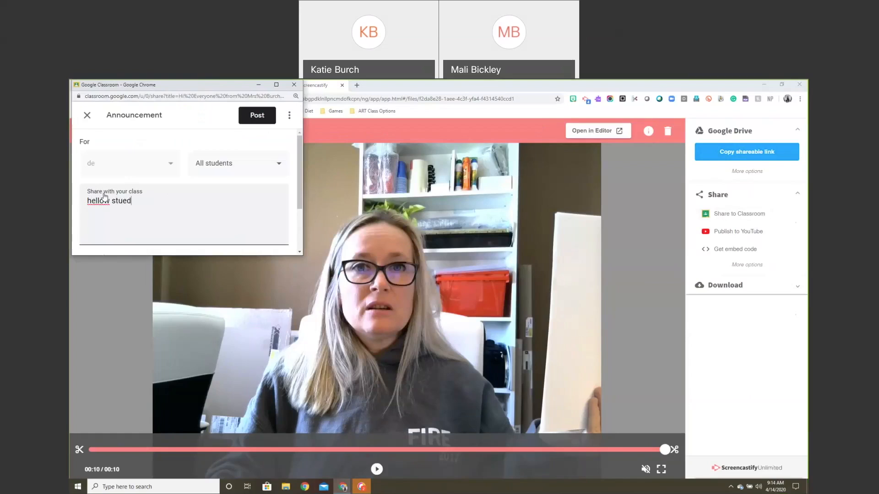
key(BackSpace)
key(BackSpace)
key(BackSpace)
text(students)
scroll(212, 177, down, 1)
scroll(164, 215, down, 1)
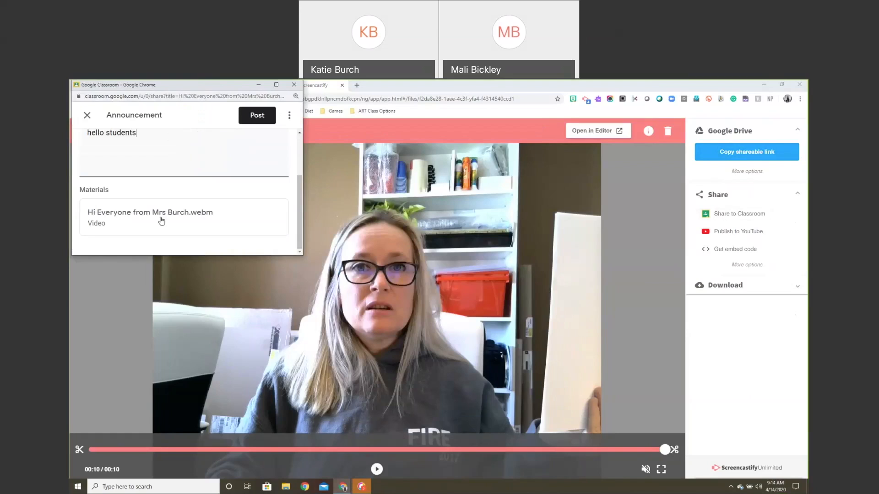
click(258, 117)
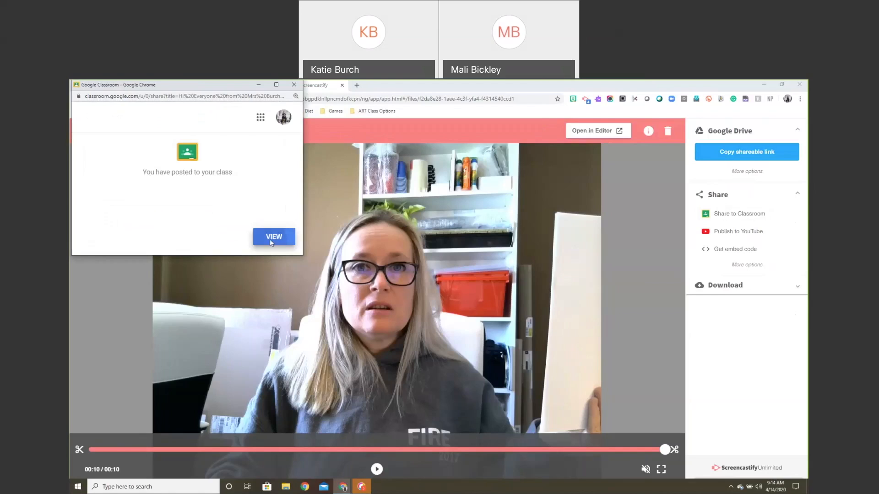
click(273, 237)
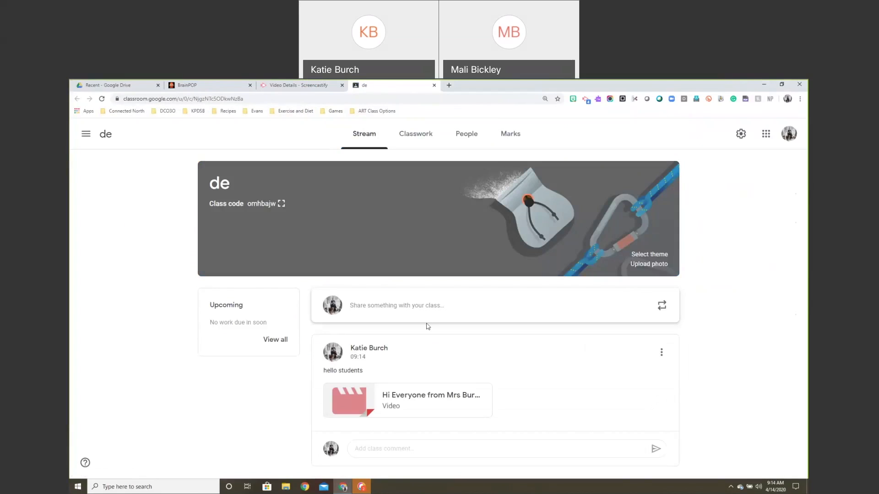
Play the posted greeting video briefly, then close its tab and the Screencastify details page.
click(400, 398)
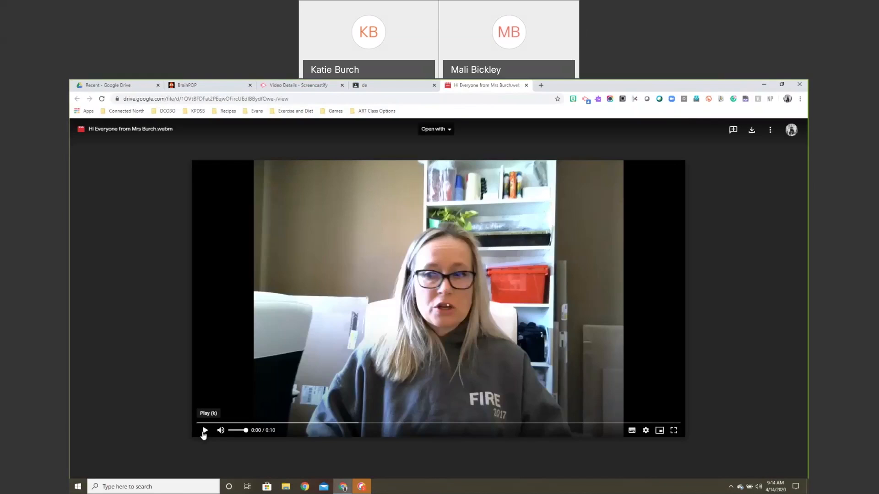
click(205, 433)
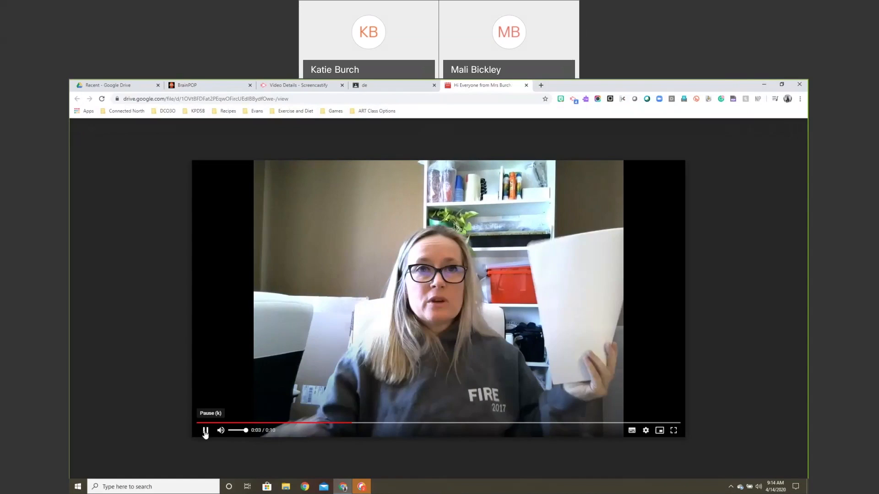
click(205, 430)
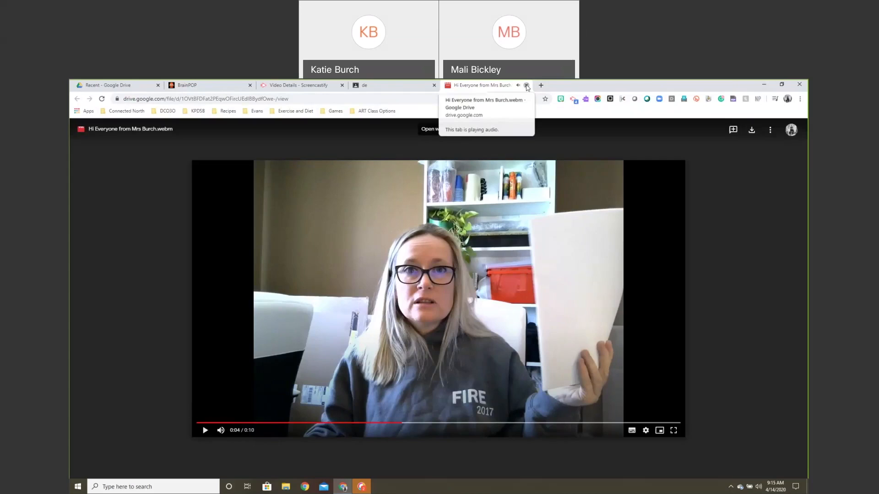
click(526, 86)
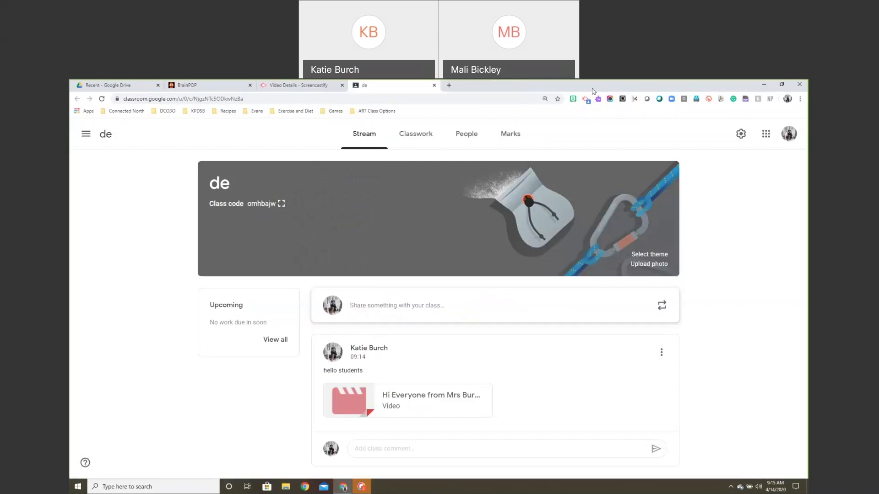
click(294, 86)
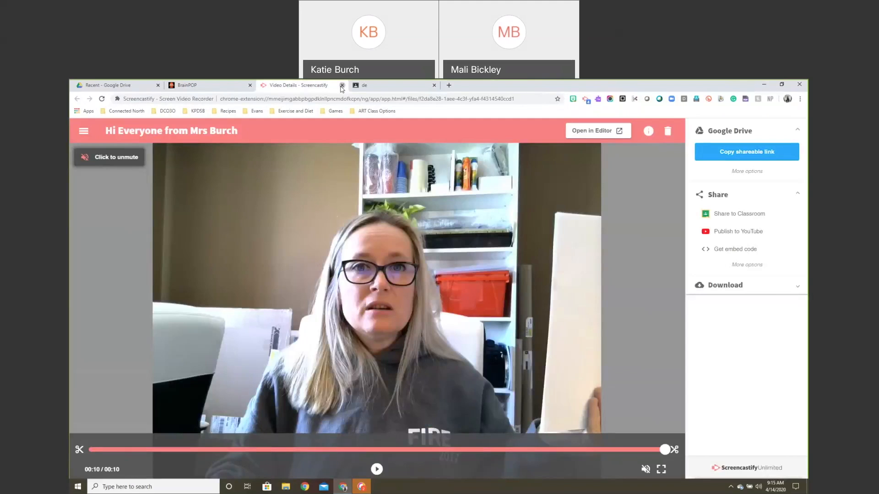
click(341, 86)
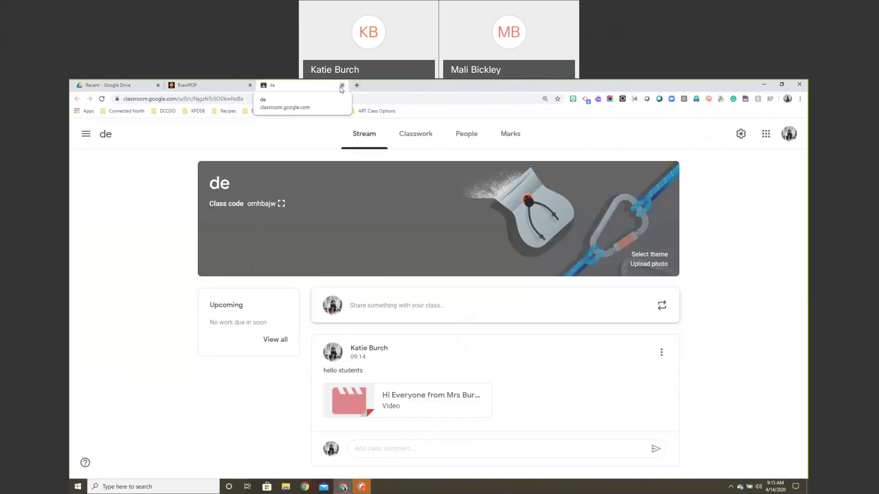
Close the class stream, go to slide 12, and open Jamboard from its image link.
click(341, 85)
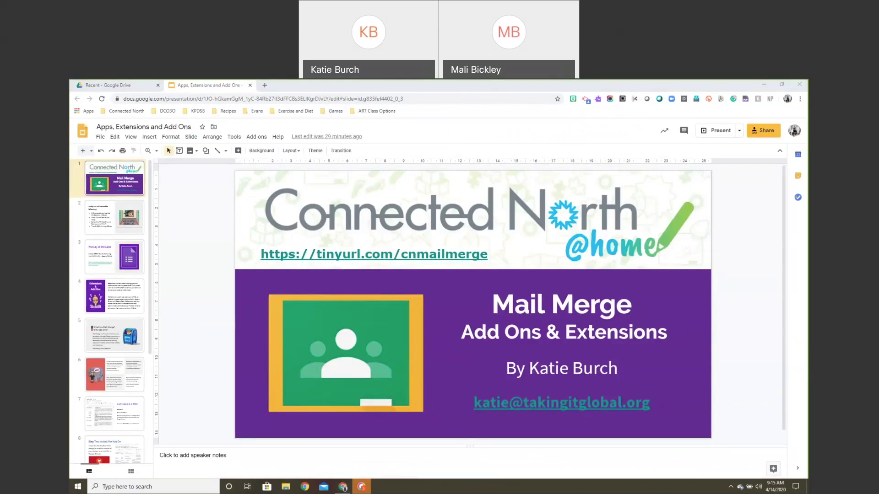
scroll(95, 441, down, 4)
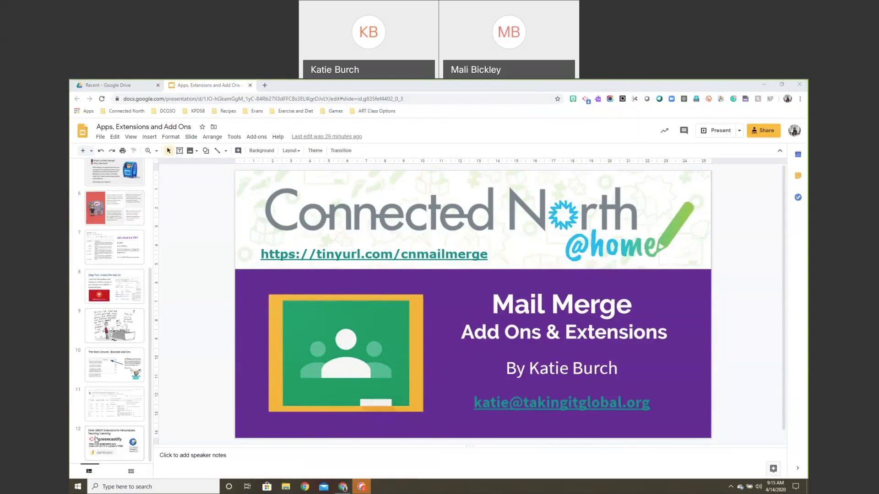
click(95, 440)
click(299, 399)
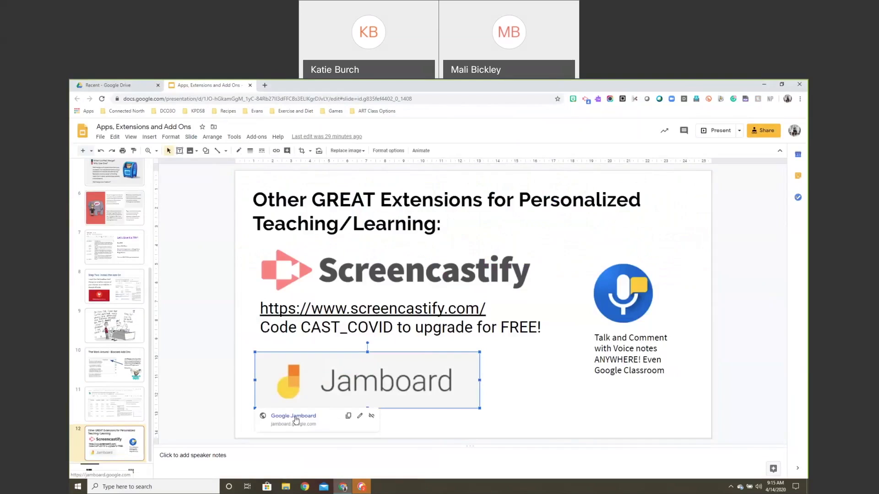
click(295, 416)
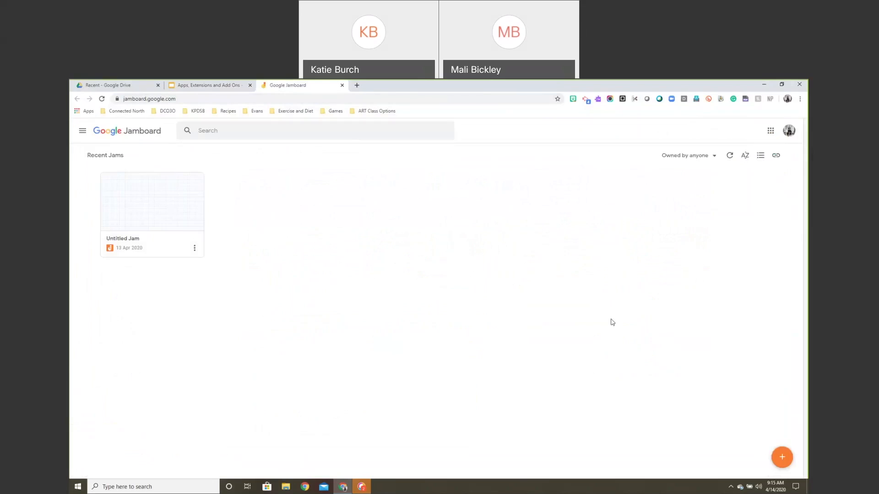
Open a new jam, draw two freehand pen curves, and erase the curve's upper-left part.
click(782, 458)
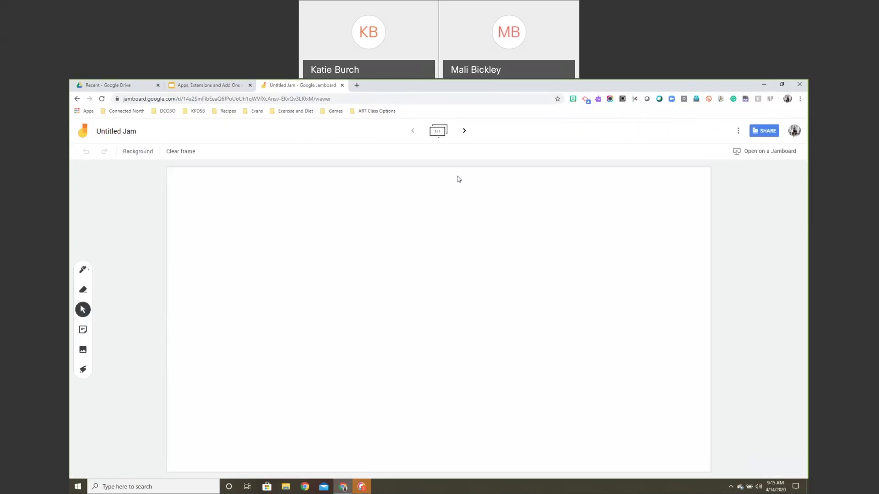
click(82, 271)
mouse_move(237, 251)
mouse_down()
mouse_move(284, 273)
mouse_move(325, 371)
mouse_move(345, 372)
mouse_up()
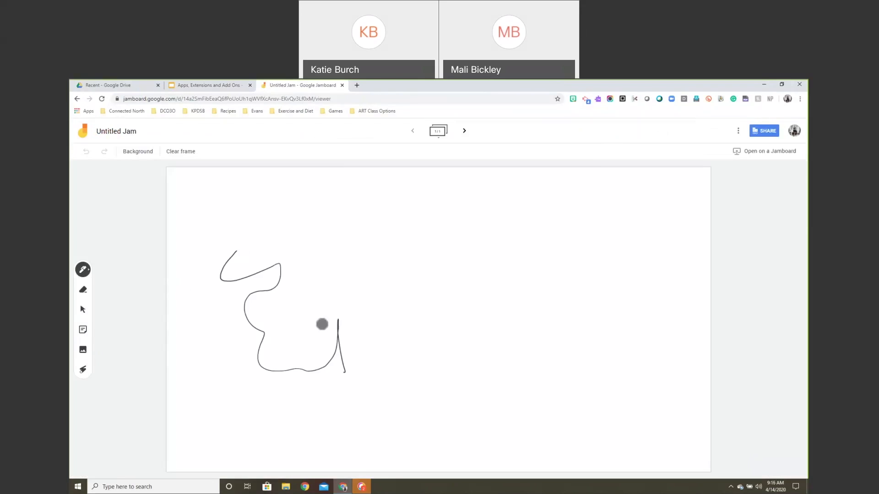
drag(323, 324, 365, 311)
click(84, 292)
drag(221, 269, 207, 294)
Add a yellow sticky note reading 'sticky note' to the frame, discarding the extra empty note.
click(82, 331)
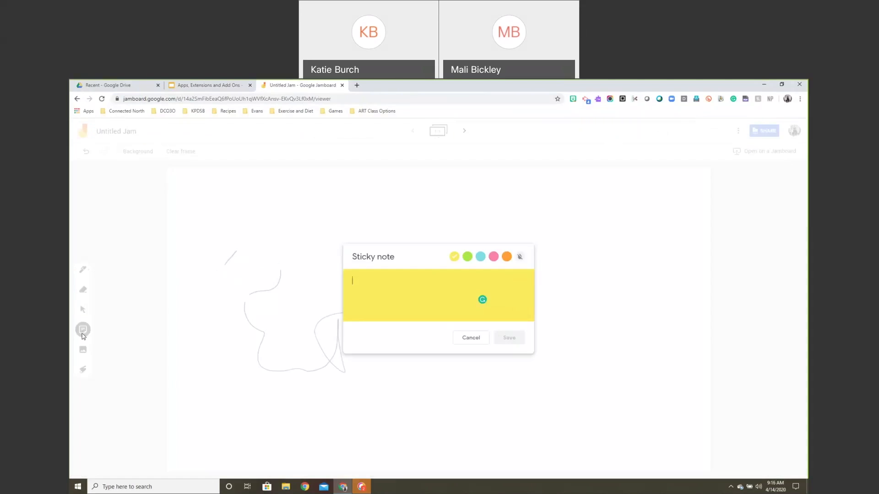
text(s)
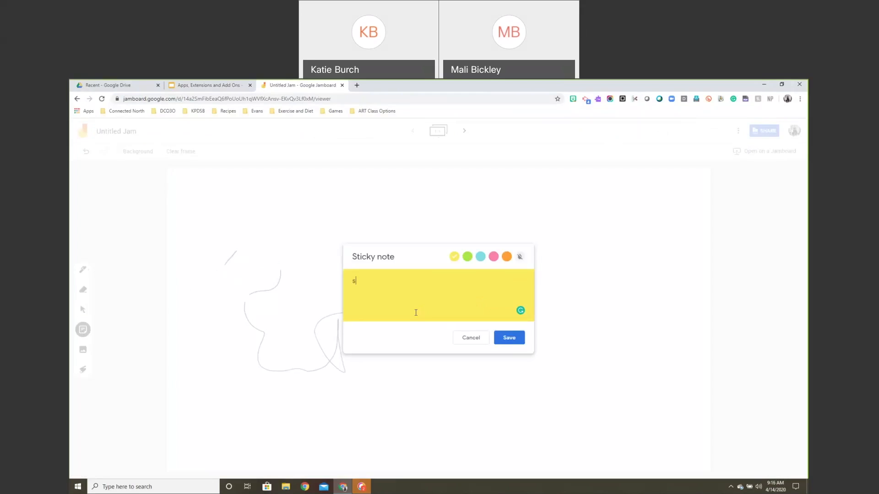
text(ticky note)
click(516, 339)
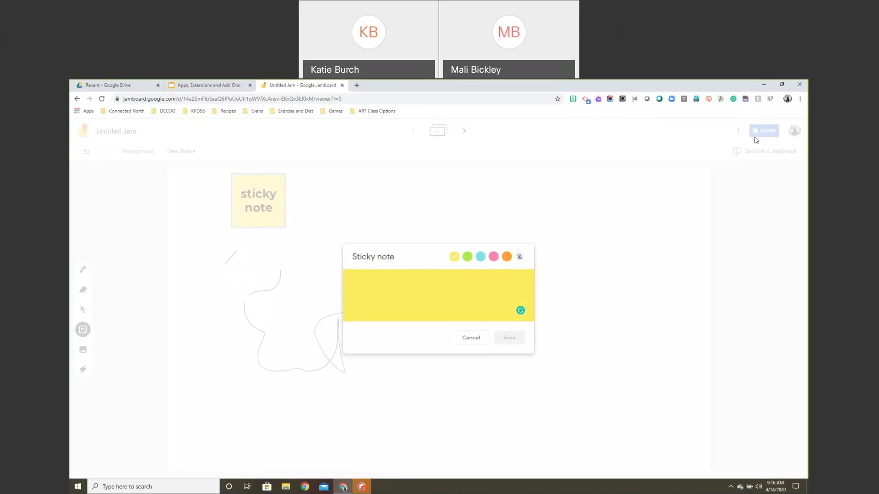
click(469, 338)
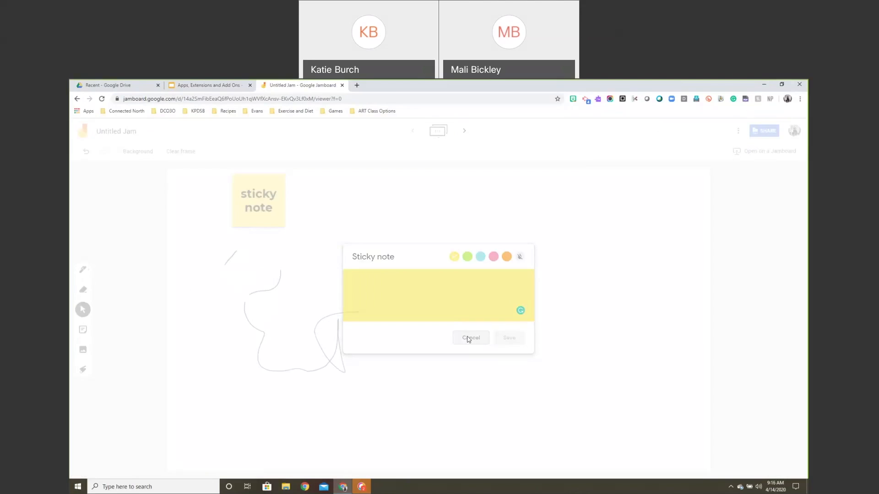
Try sharing the jam, dismiss the unavailable message, then close the image picker unused.
click(768, 131)
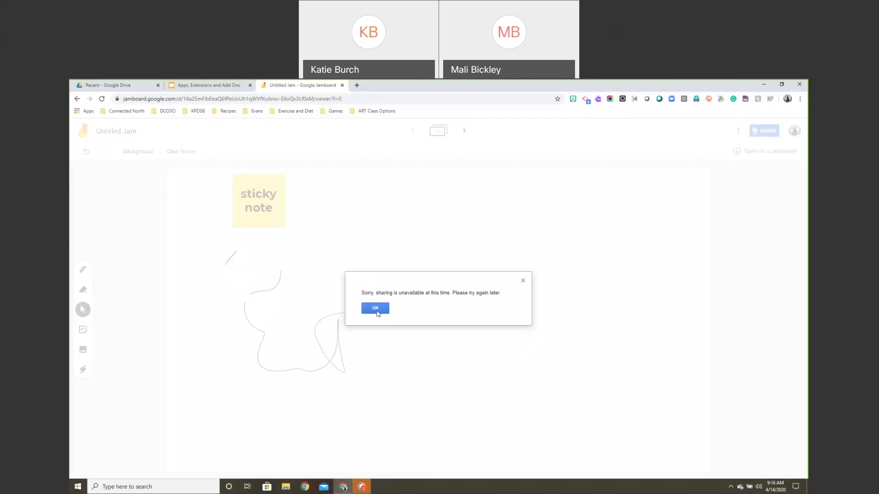
click(376, 309)
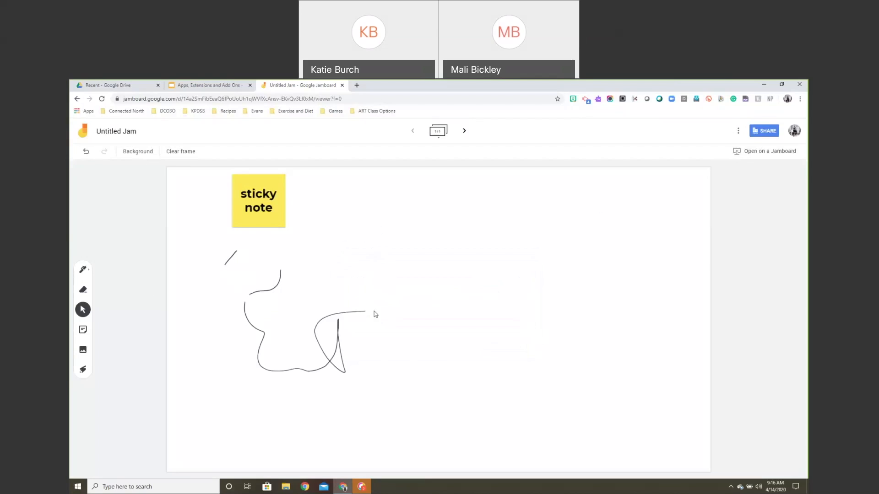
click(83, 349)
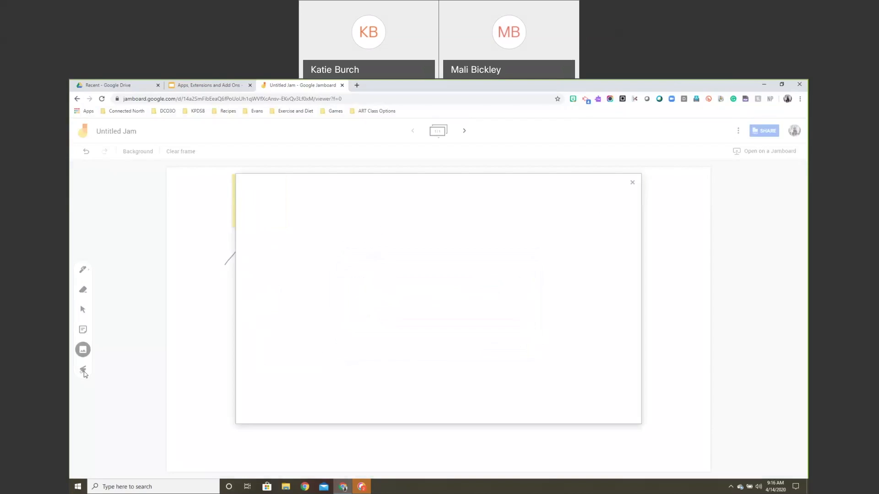
click(634, 186)
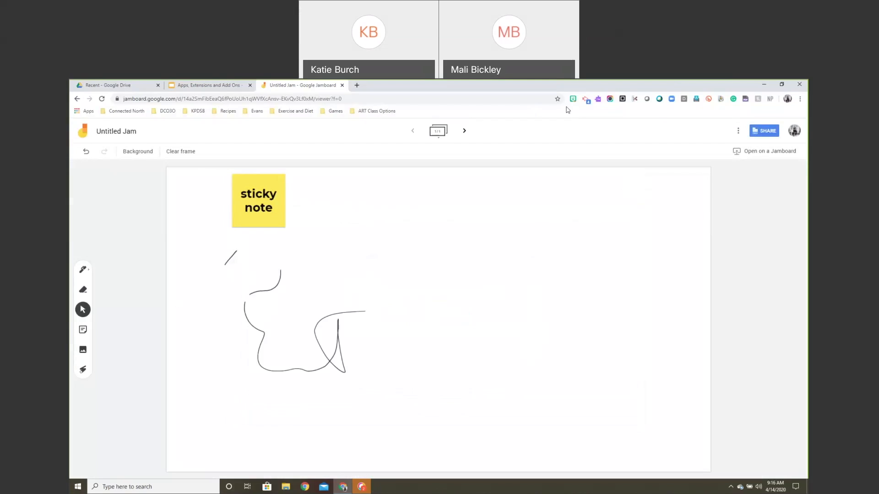
Start a Screencastify recording of the browser tab with Embed Webcam turned on.
click(586, 100)
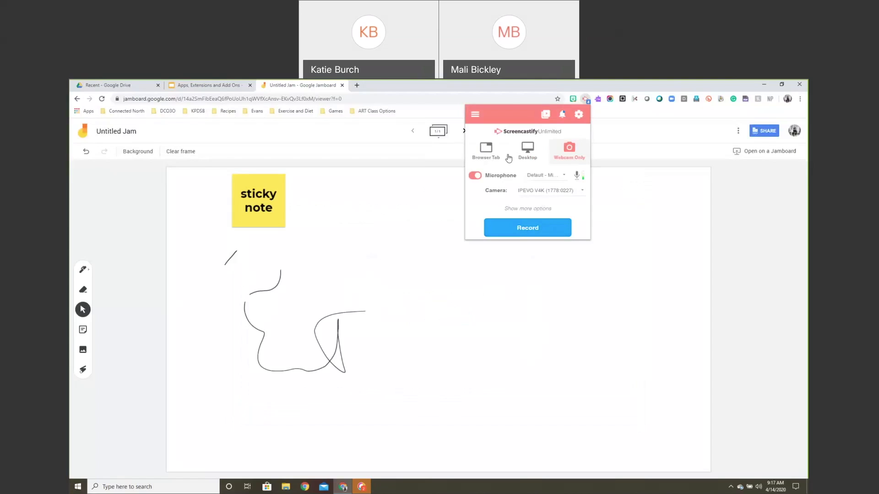
click(482, 155)
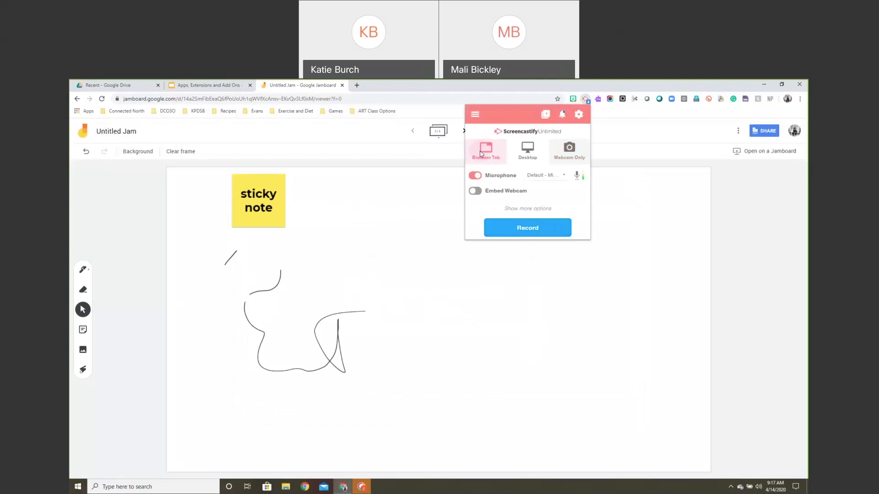
click(475, 191)
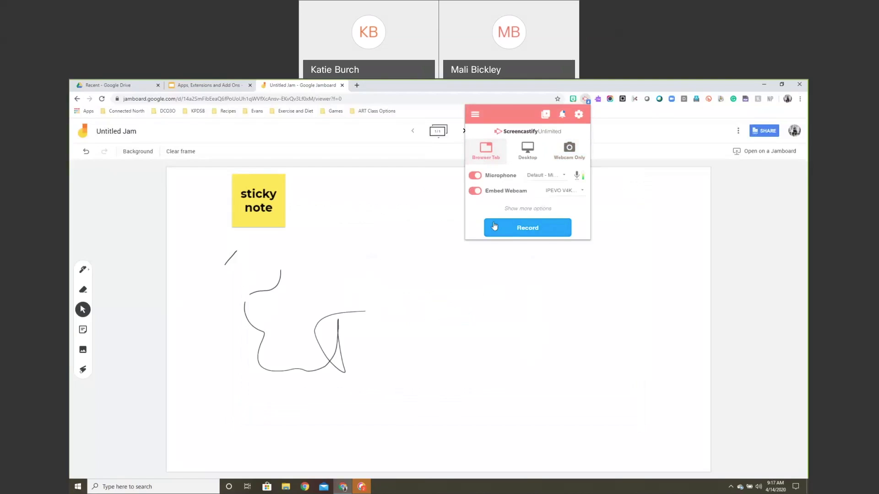
click(518, 231)
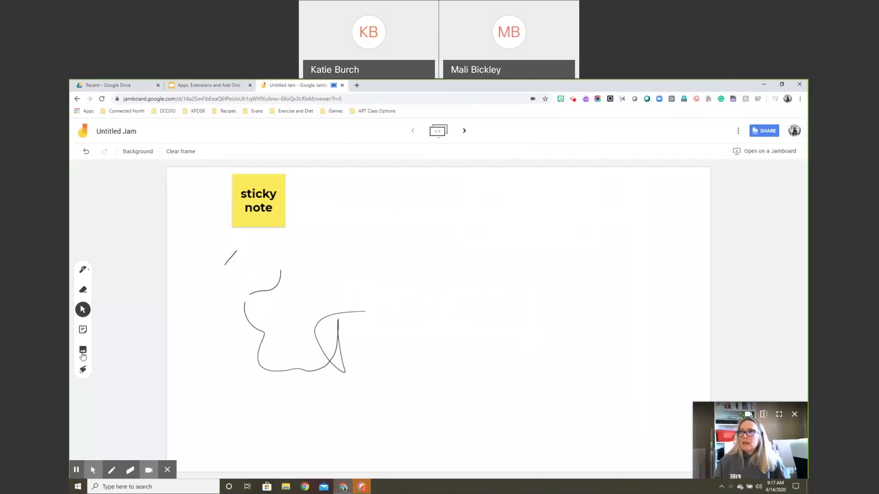
Handwrite 4+4=8 on the Jamboard frame with the pen.
click(83, 270)
drag(299, 246, 386, 364)
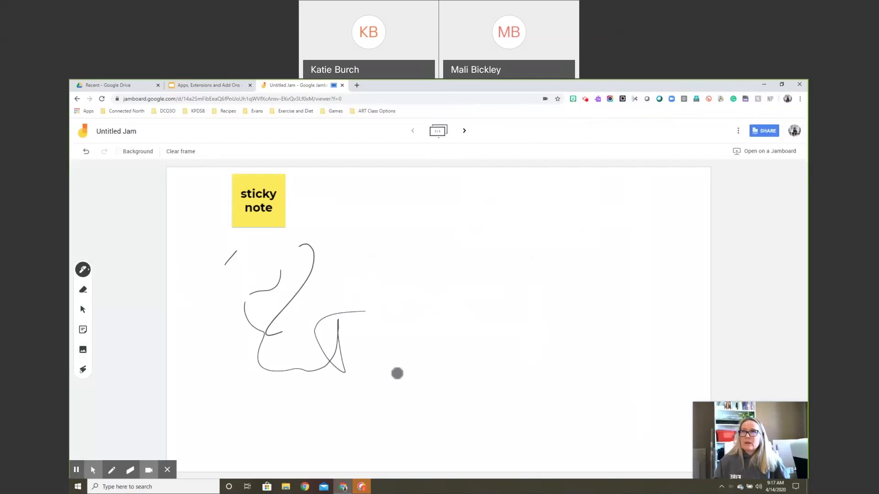
mouse_move(366, 219)
mouse_down()
mouse_move(367, 239)
mouse_move(391, 275)
mouse_up()
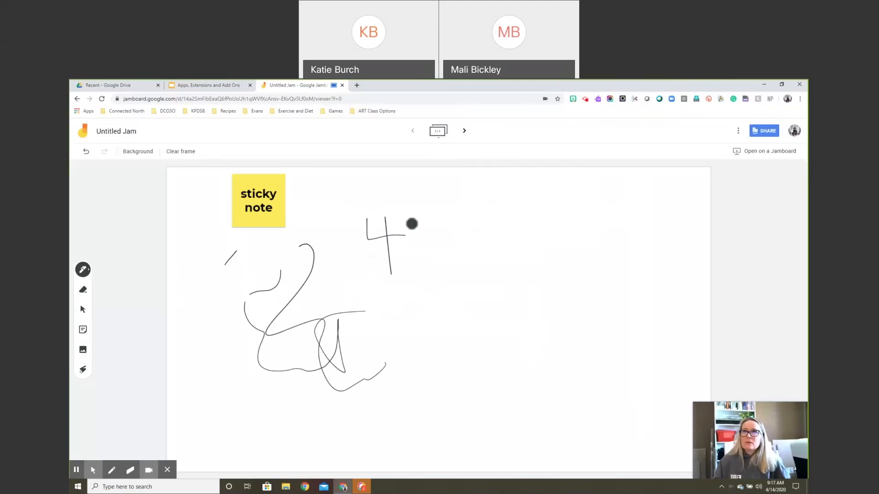
mouse_move(411, 229)
mouse_down()
mouse_move(420, 253)
mouse_move(432, 235)
mouse_up()
mouse_move(435, 233)
mouse_down()
mouse_move(472, 240)
mouse_move(460, 271)
mouse_up()
mouse_move(490, 243)
mouse_down()
mouse_move(509, 239)
mouse_move(532, 251)
mouse_up()
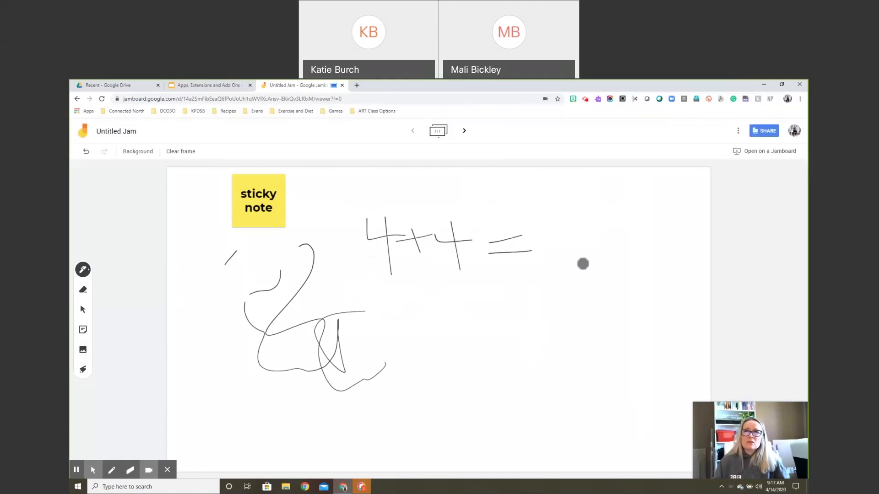
drag(543, 218, 545, 220)
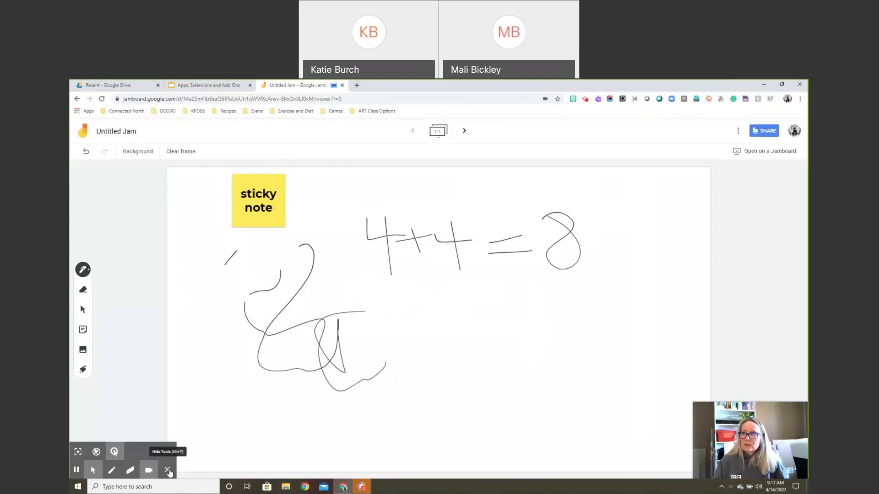
Hide the drawing tools and stop the Screencastify recording.
click(167, 470)
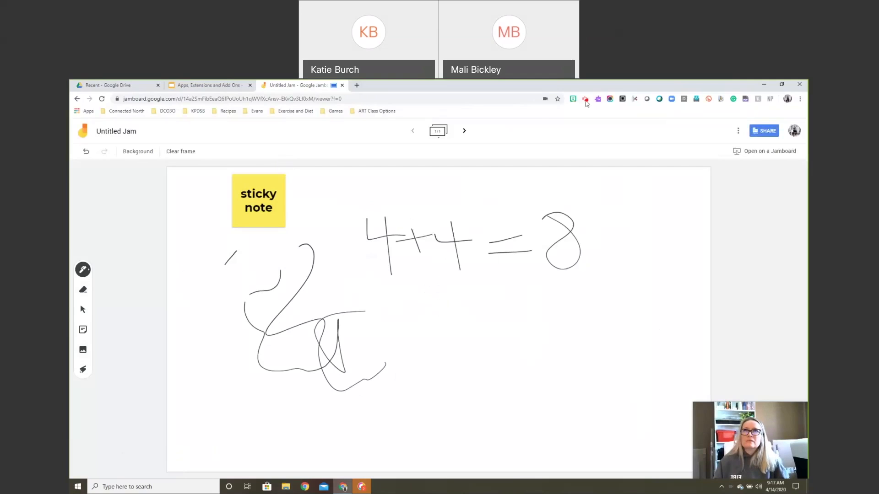
click(585, 99)
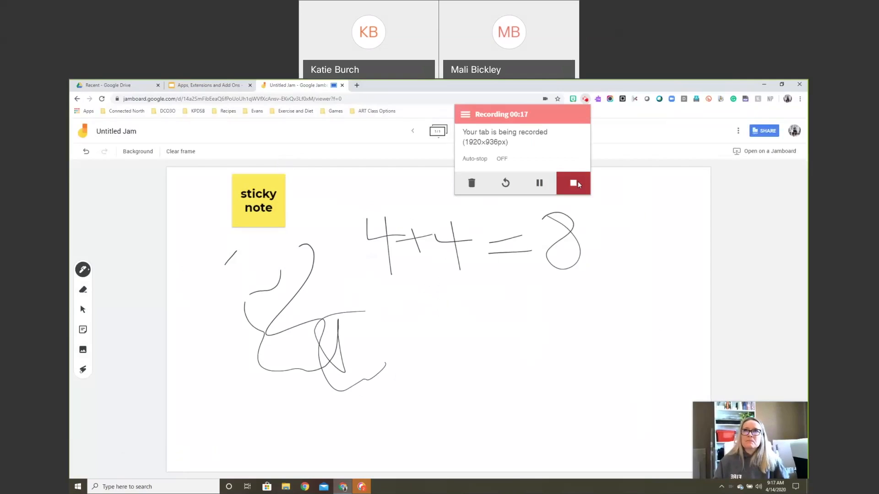
click(578, 185)
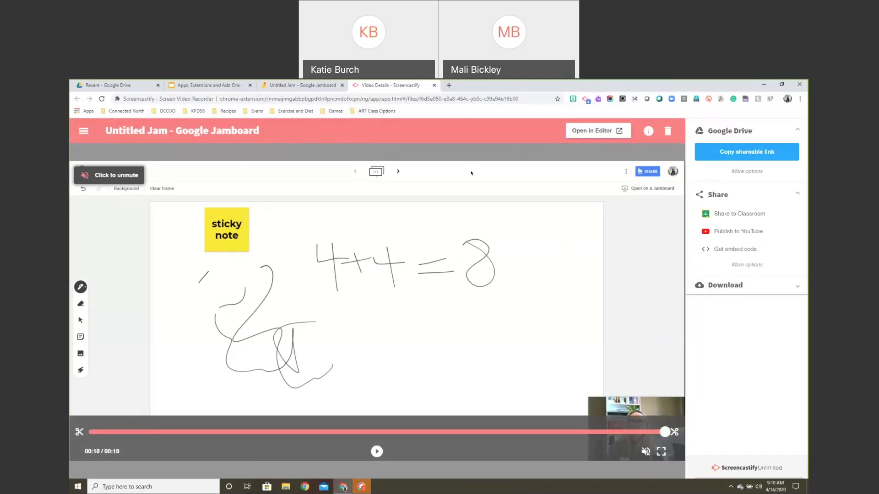
Close the detached video details window and the Untitled Jam tab.
drag(350, 84, 297, 112)
click(795, 86)
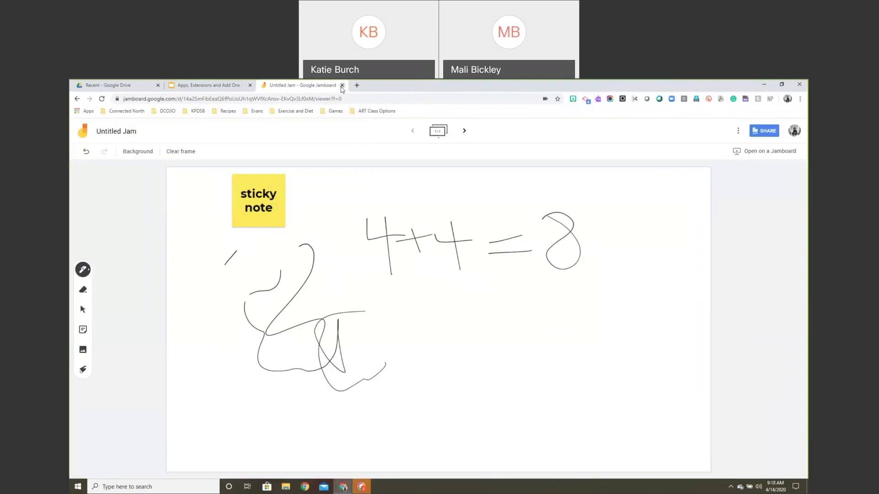
click(342, 85)
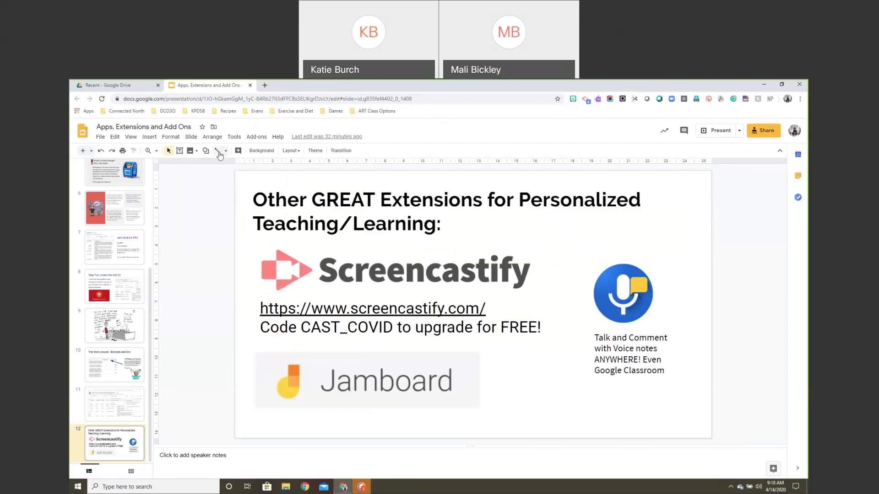
Close the Apps, Extensions and Add Ons slides and go to forms.google.
click(250, 86)
click(171, 86)
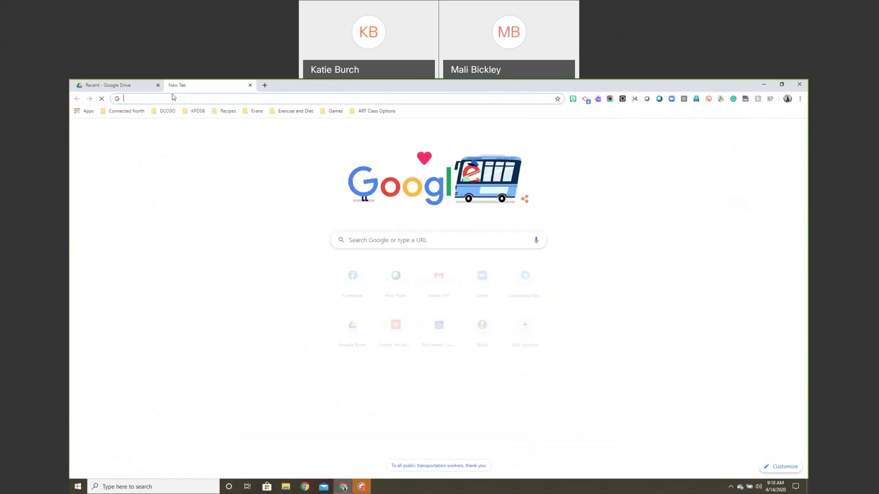
text(forms.googlec)
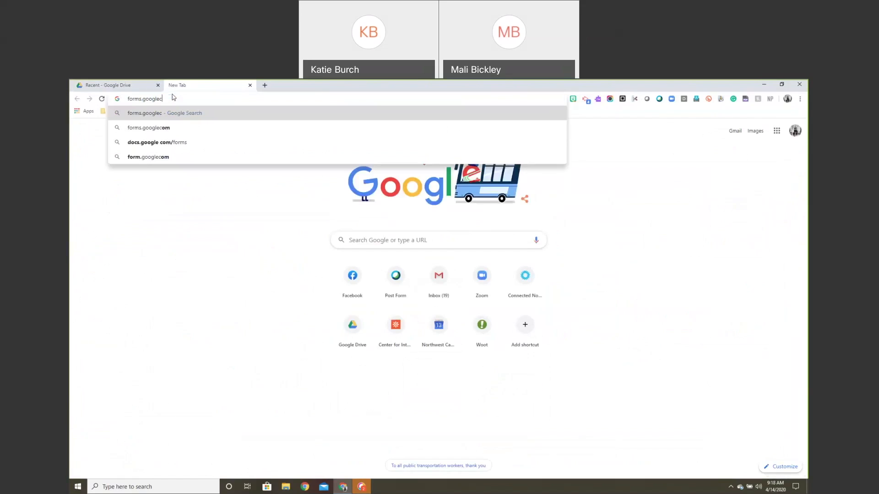
key(BackSpace)
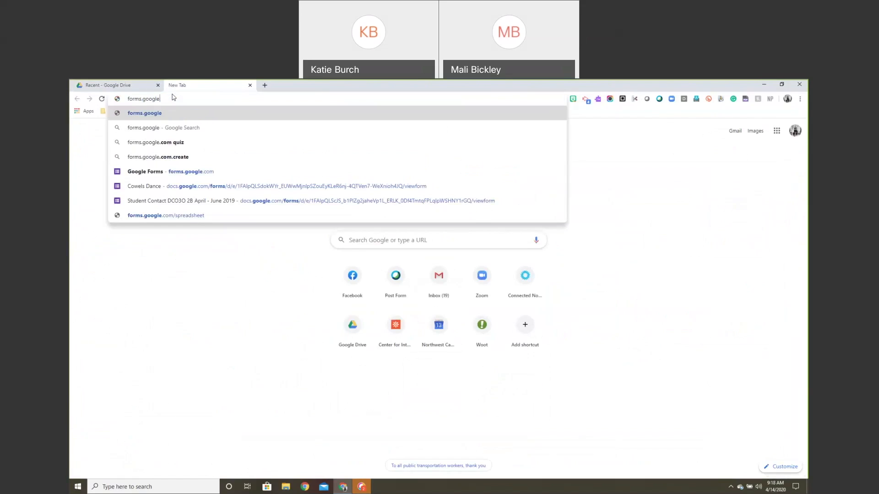
key(Return)
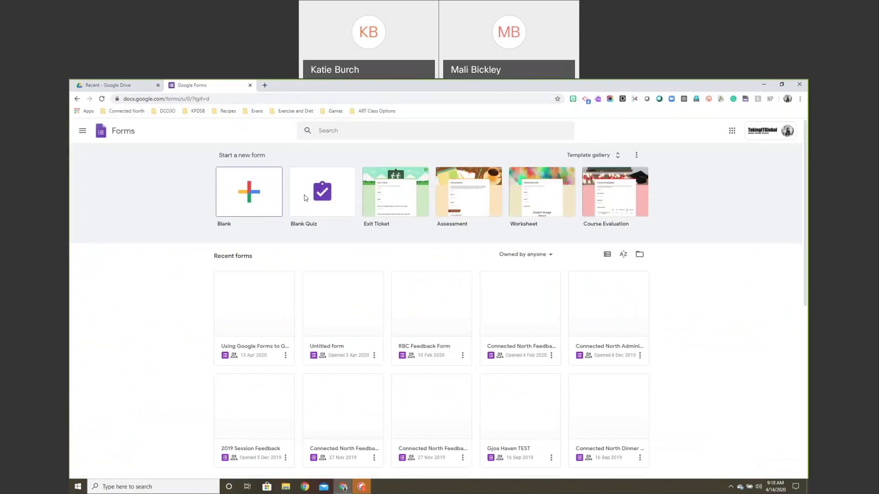
Open the Google Classroom courses list via classroom.google.com.
click(206, 99)
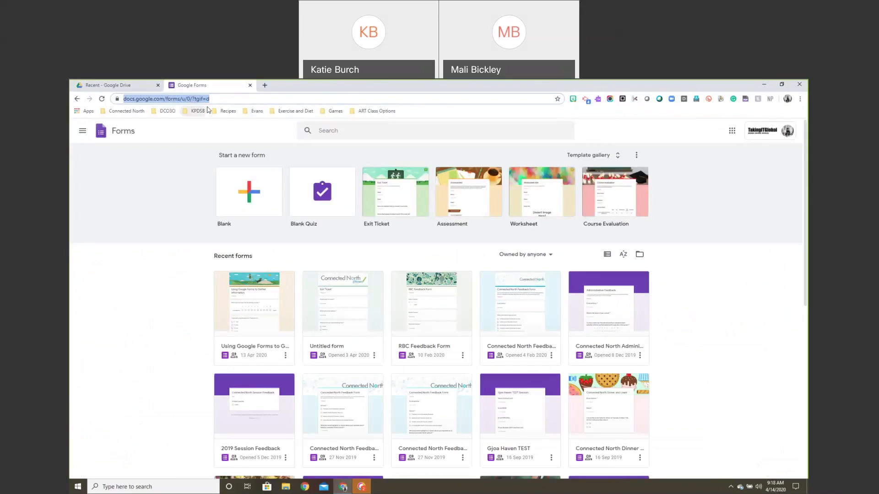
text(classroom.go)
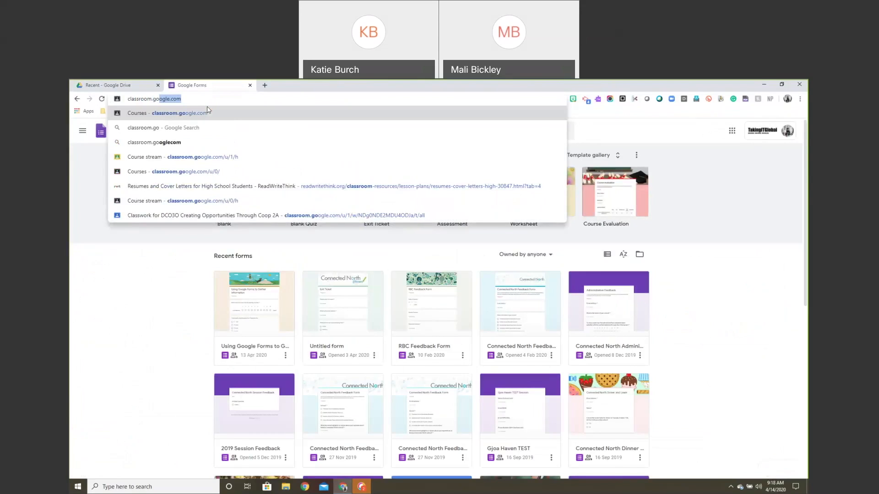
click(207, 112)
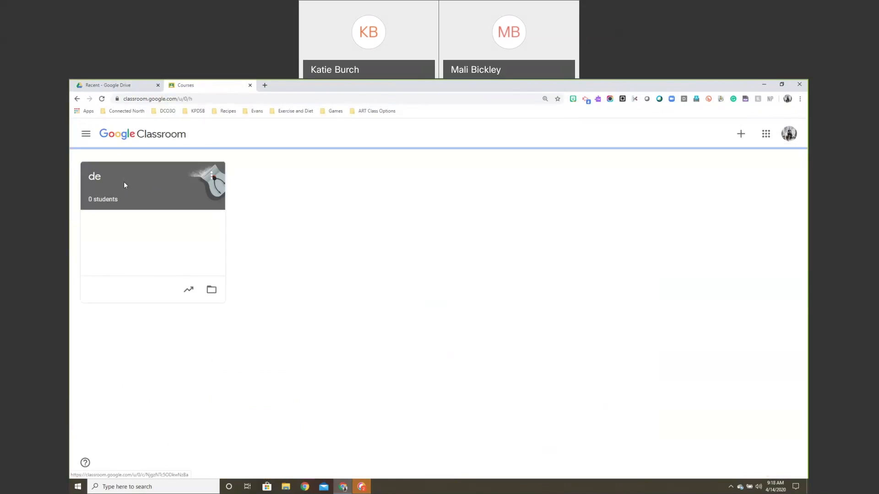
In class de, create a Quiz assignment from Classwork and open its Blank Quiz form.
click(124, 184)
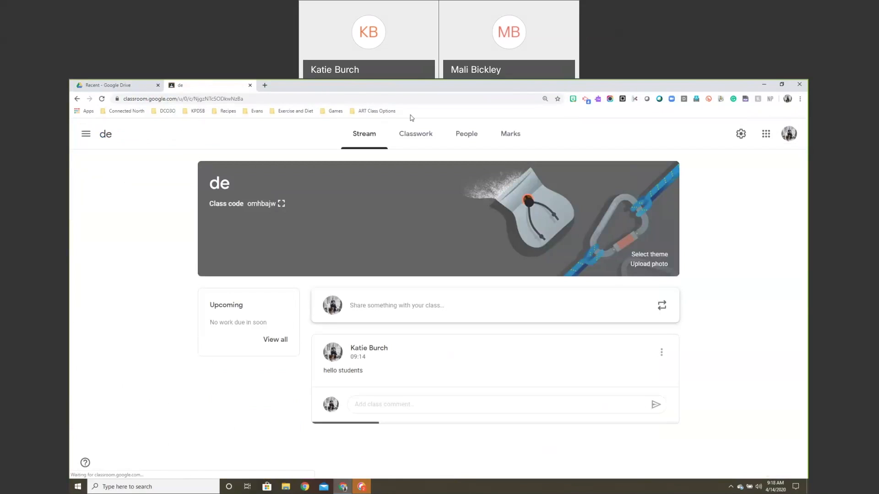
click(415, 133)
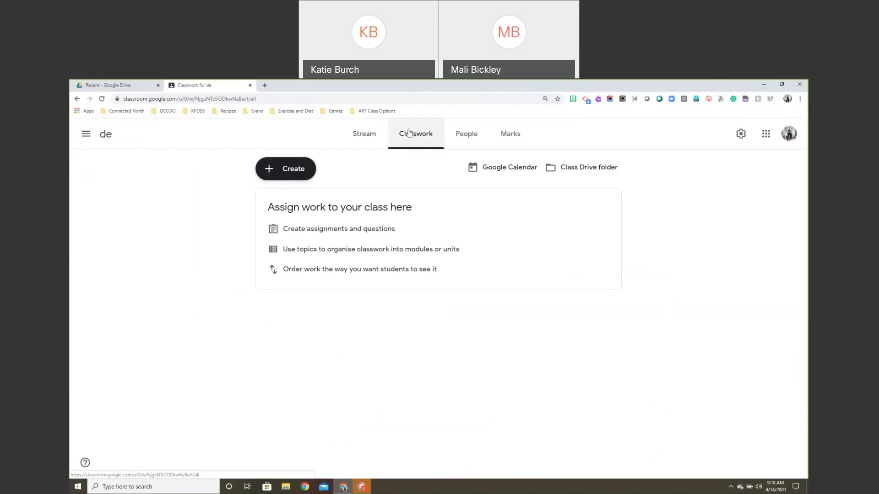
click(291, 171)
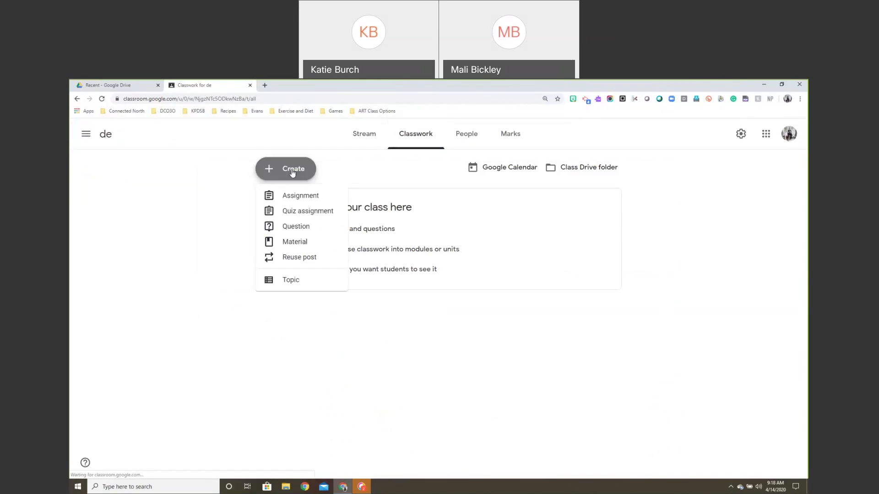
click(301, 213)
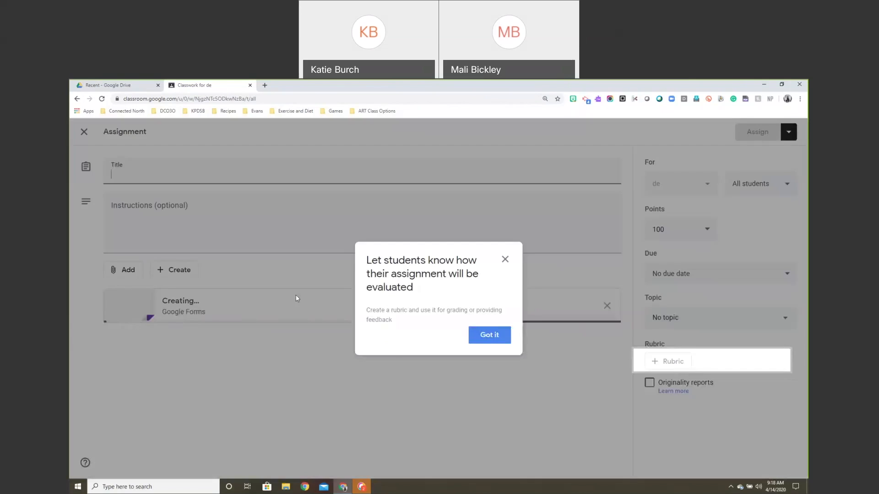
click(486, 335)
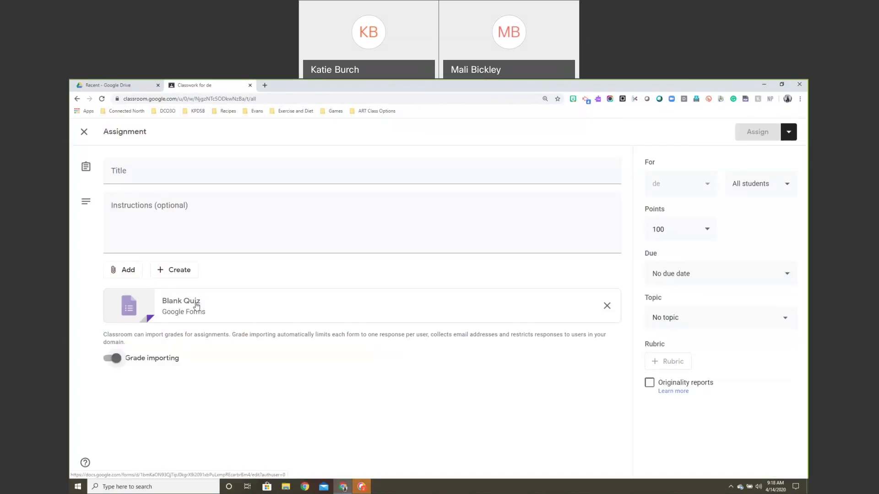
click(196, 306)
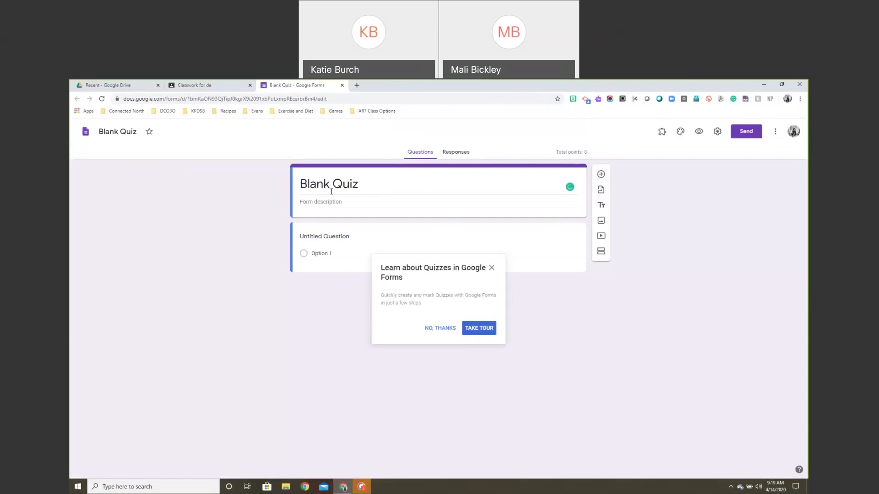
Title the form 'STudent Quiz' and write the question 'Who is the US President'.
click(430, 330)
click(360, 188)
text(STudent Qu)
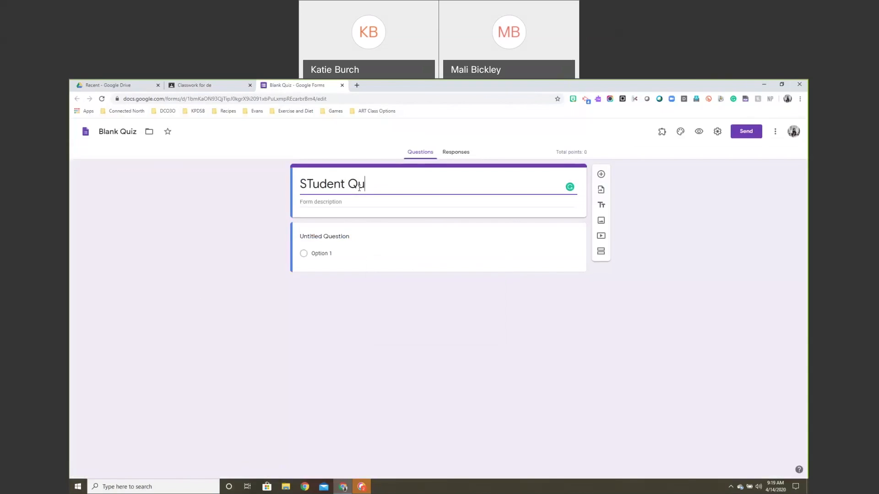
text(iz)
click(319, 226)
text(Who i)
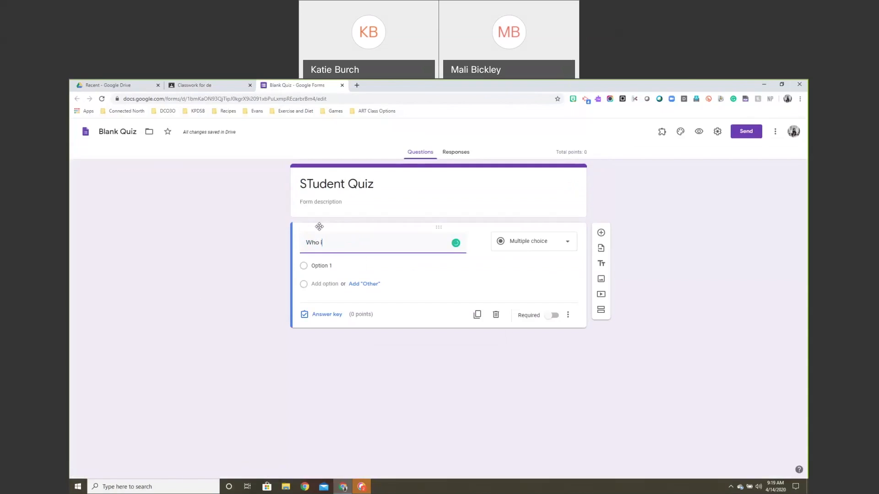
text(s the US President)
Add the answer options Bieber, Trump and Arnold.
click(327, 267)
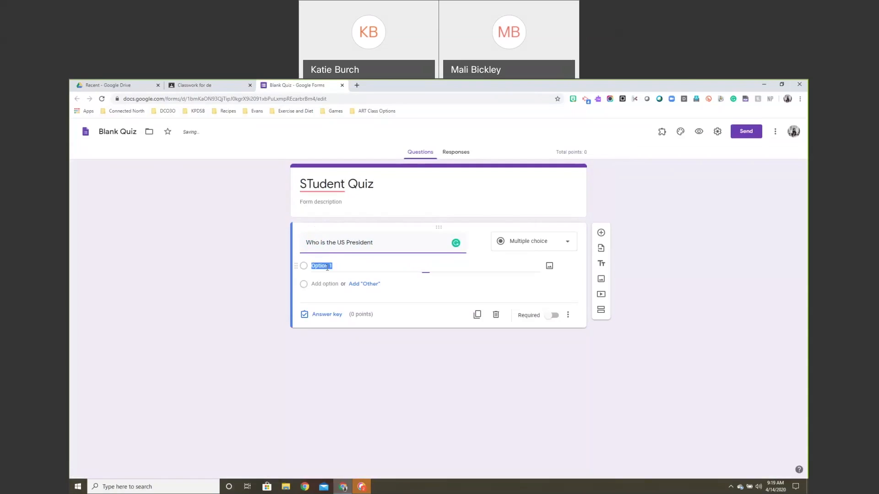
text(Bieber)
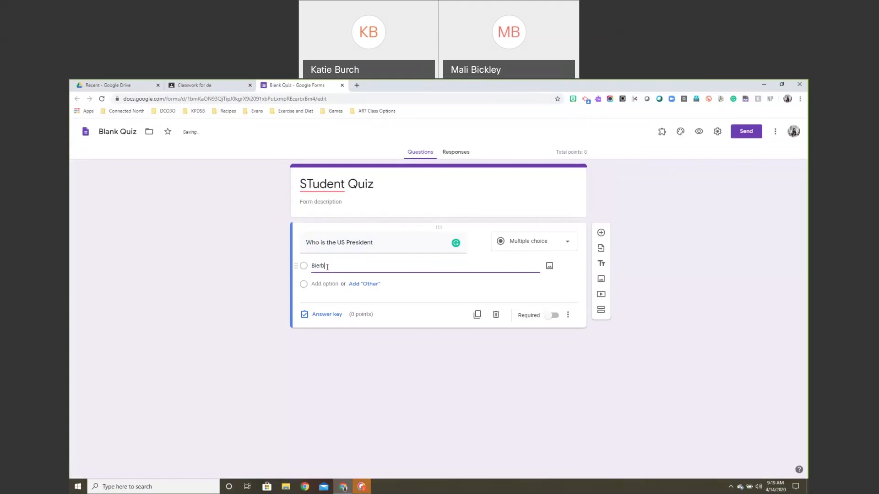
key(Return)
text(Trump)
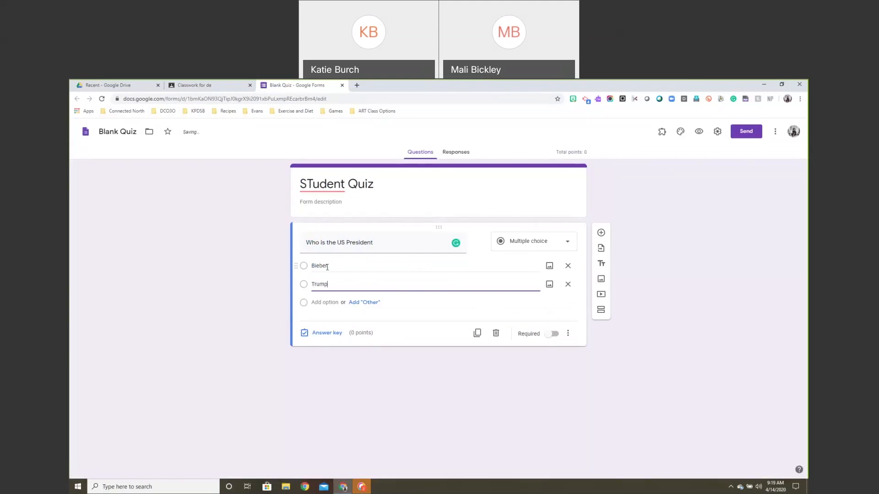
key(Return)
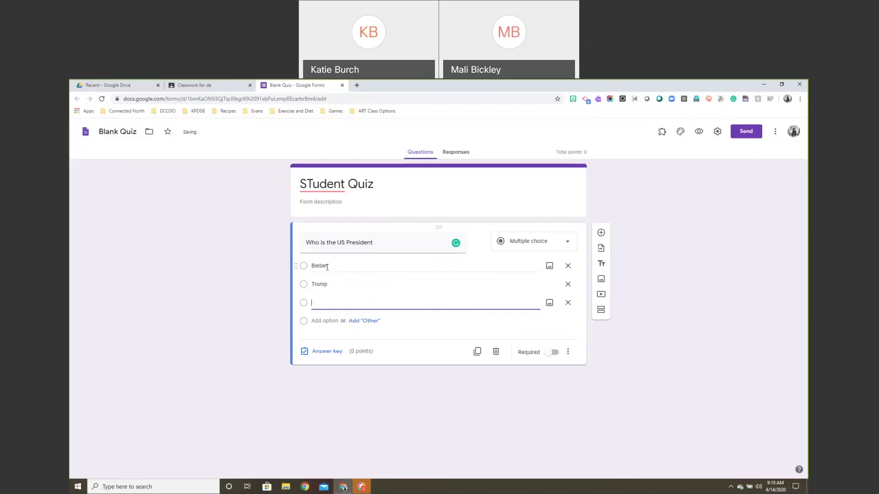
text(Arnold)
click(549, 267)
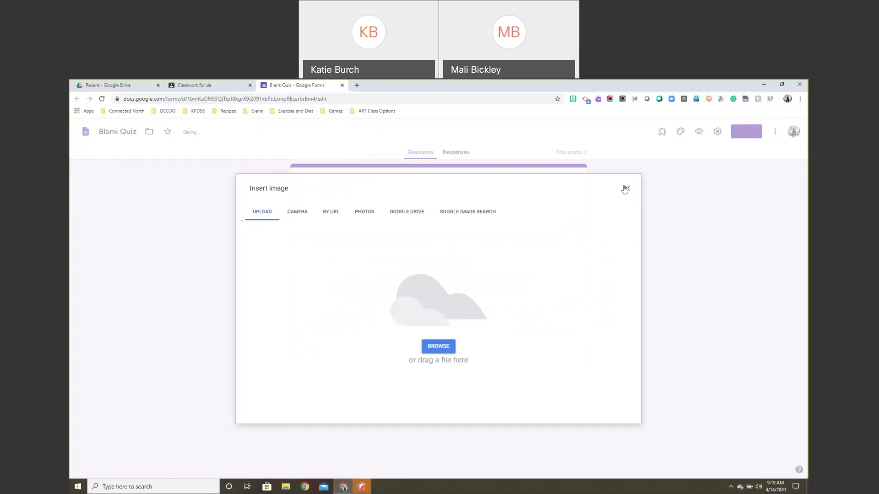
click(625, 189)
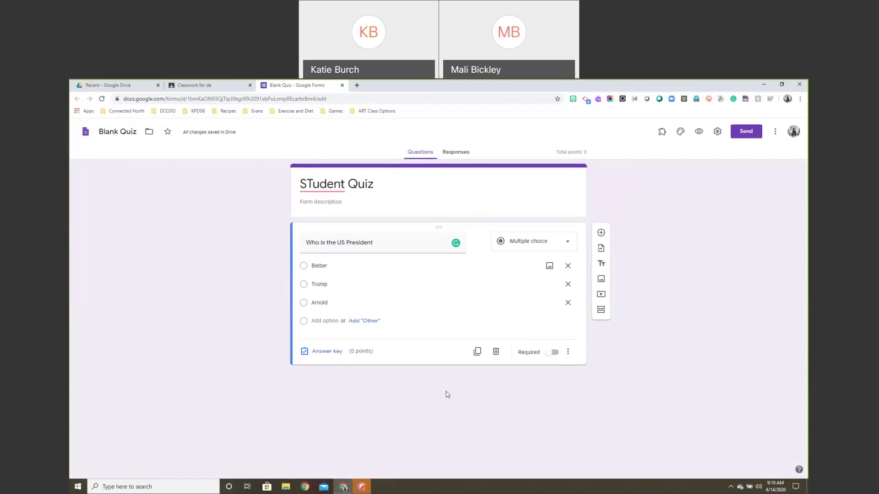
Mark Trump as the correct answer in the answer key.
click(322, 351)
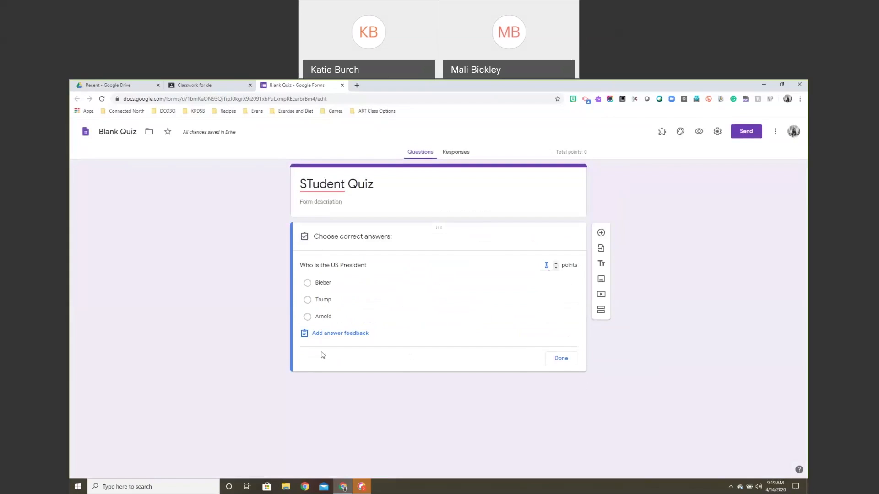
click(308, 300)
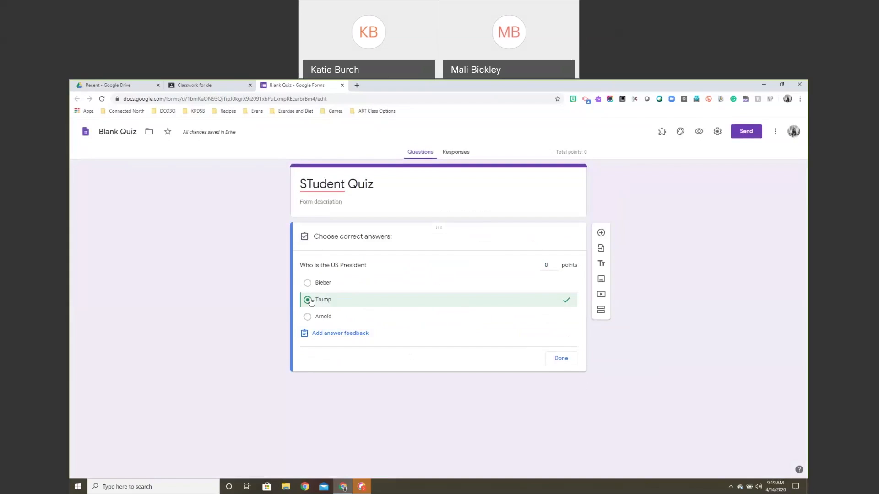
click(563, 361)
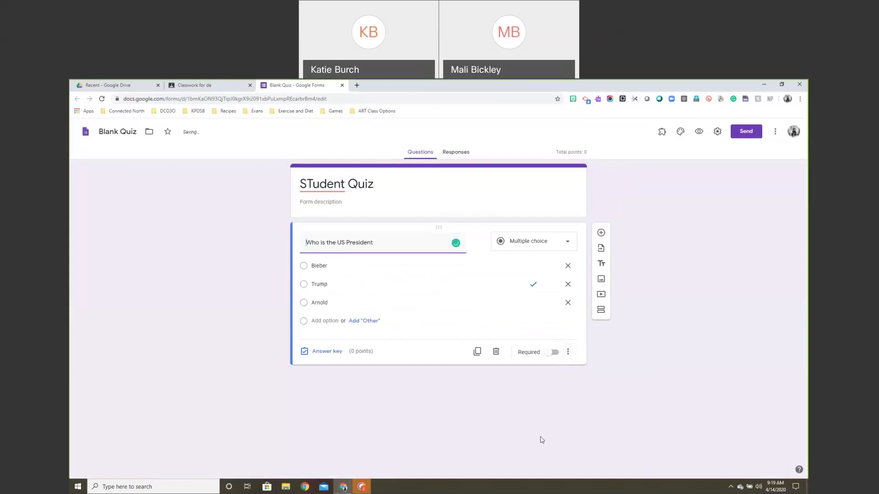
Make the question required, drop the organisation restriction and limit to 1 response.
click(552, 353)
click(718, 133)
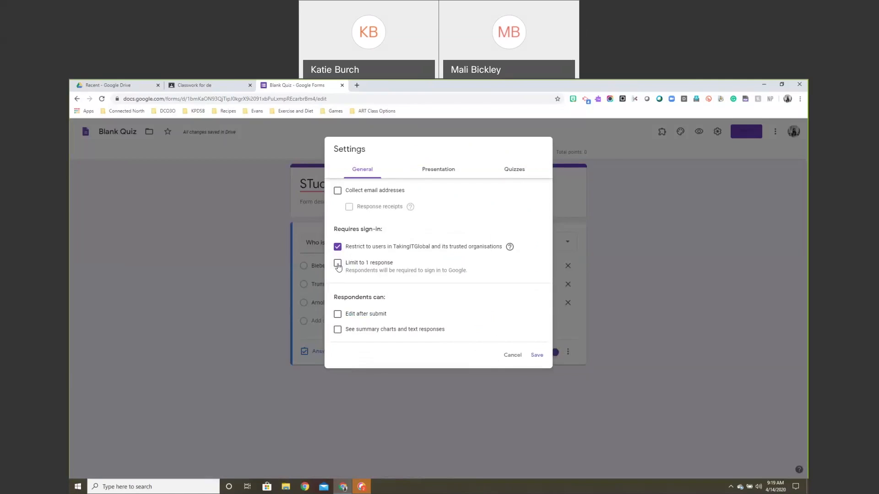
click(337, 248)
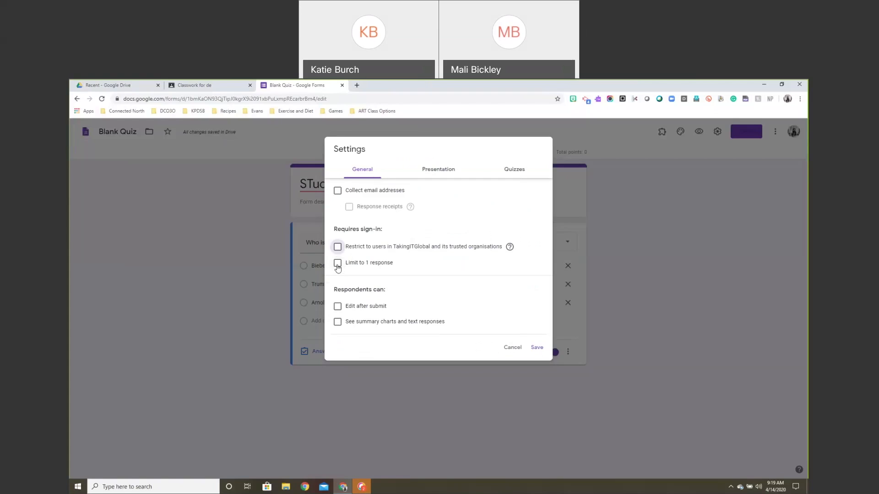
click(337, 265)
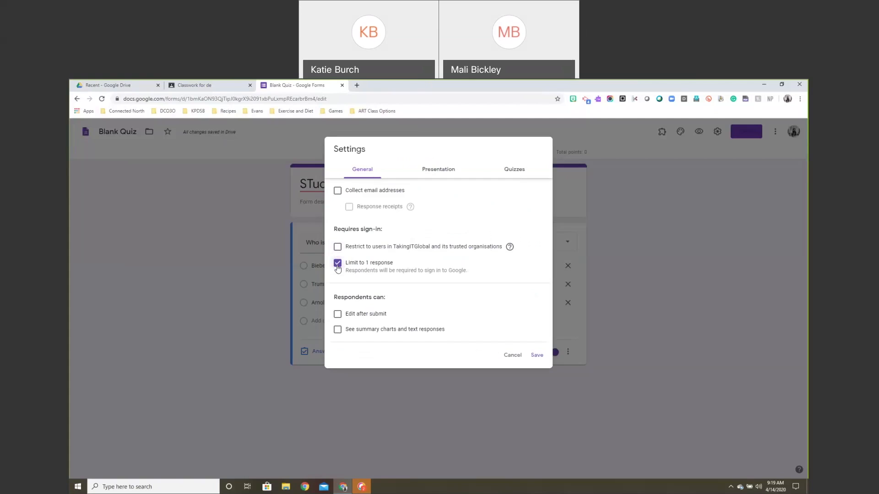
Keep edit-after-submit off, save the form settings, and return to the Classroom assignment.
click(338, 316)
click(338, 316)
click(535, 356)
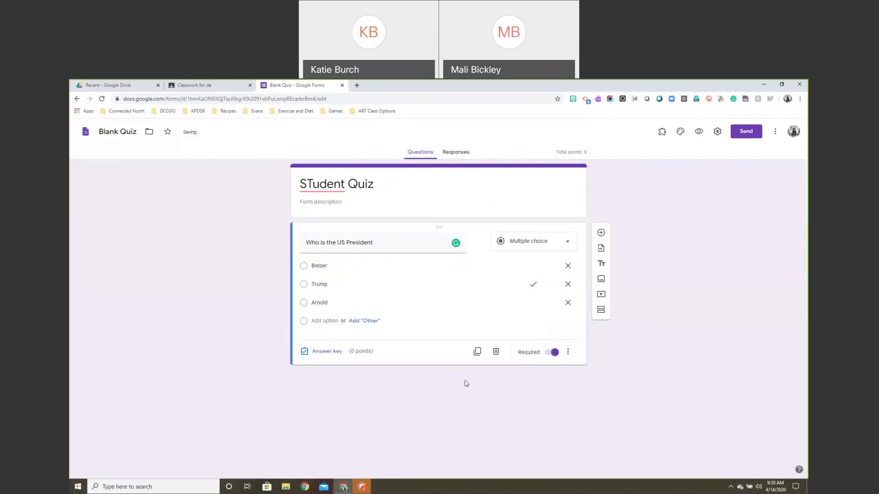
click(224, 86)
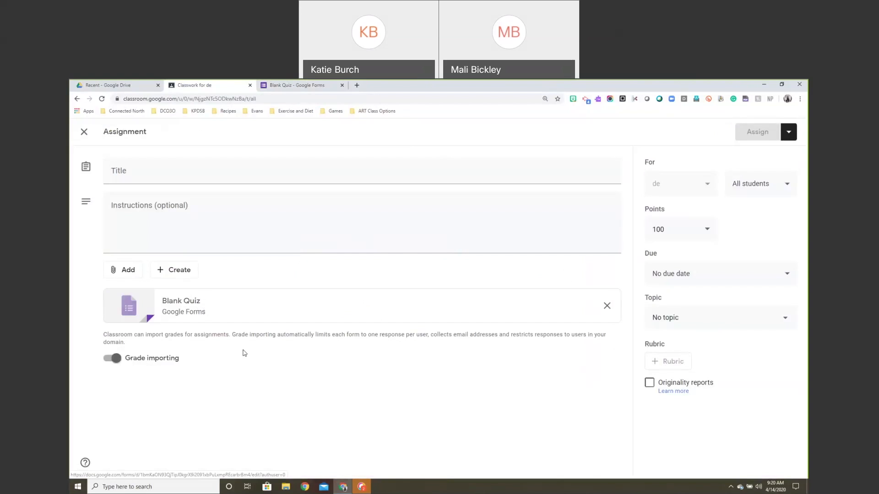
Close the Classroom assignment and Blank Quiz tabs, leaving Google Drive's Recent page.
click(250, 85)
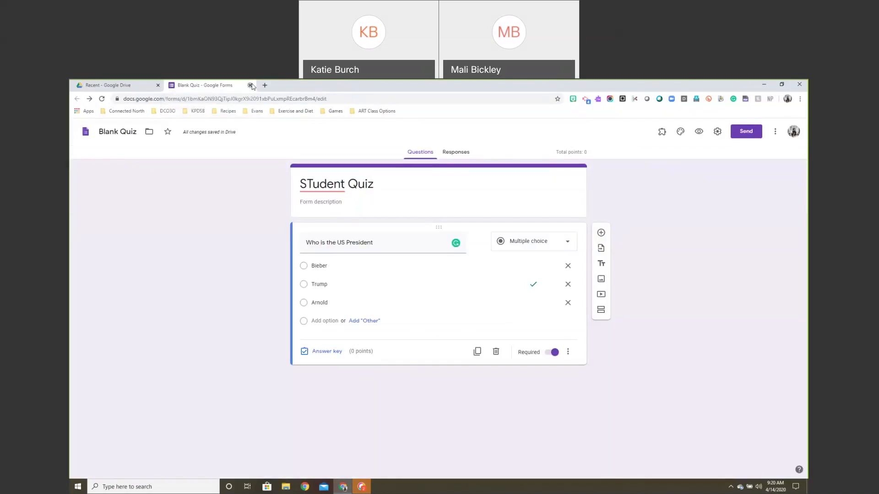
click(250, 86)
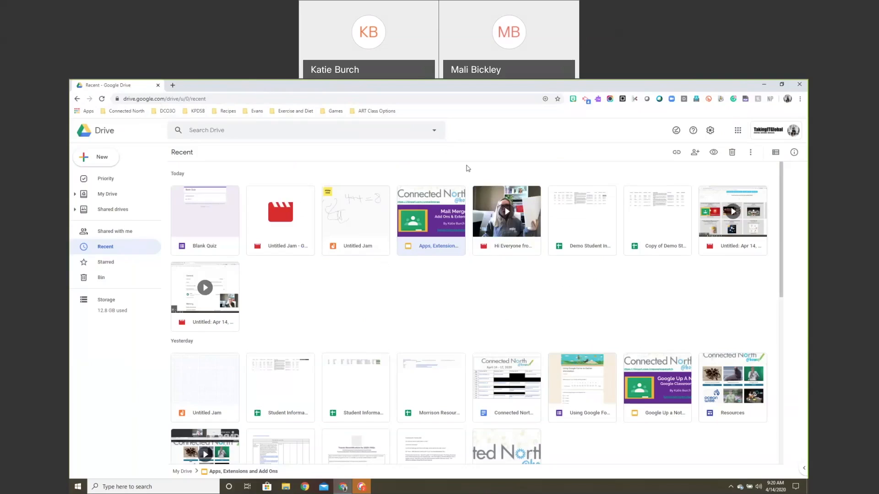
Load mail.google.com in a new browser tab.
click(389, 104)
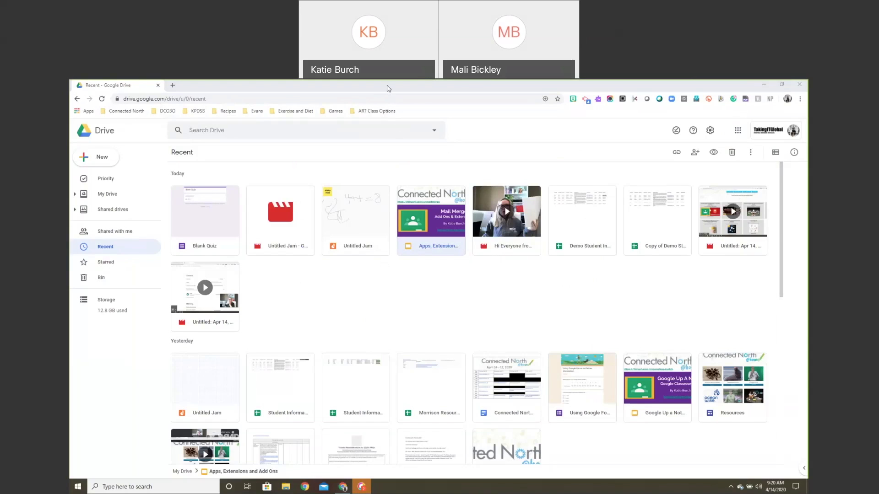
click(172, 86)
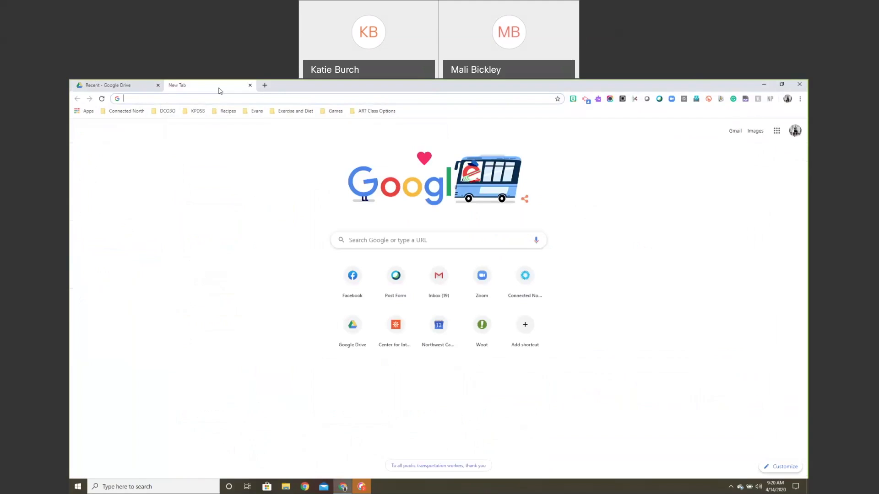
text(mail.google.com)
key(Return)
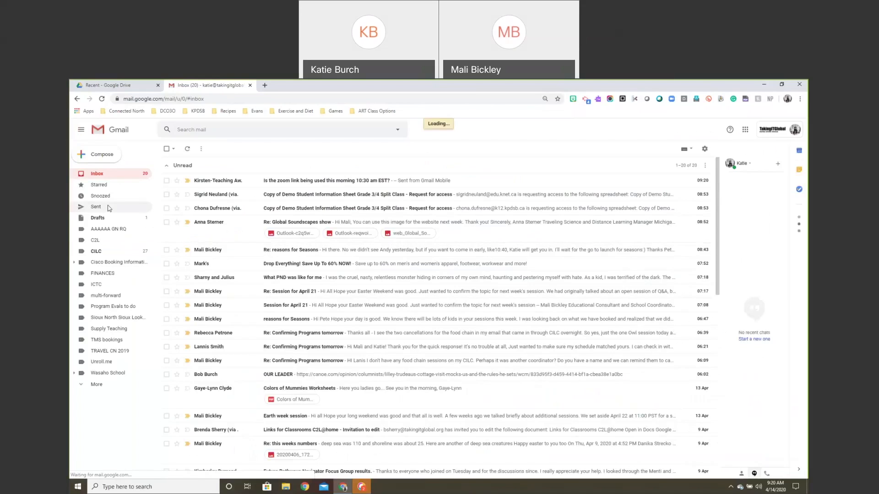
Search Sent mail for the recipient, then open the sent 'Thanks!' message.
click(108, 208)
click(201, 130)
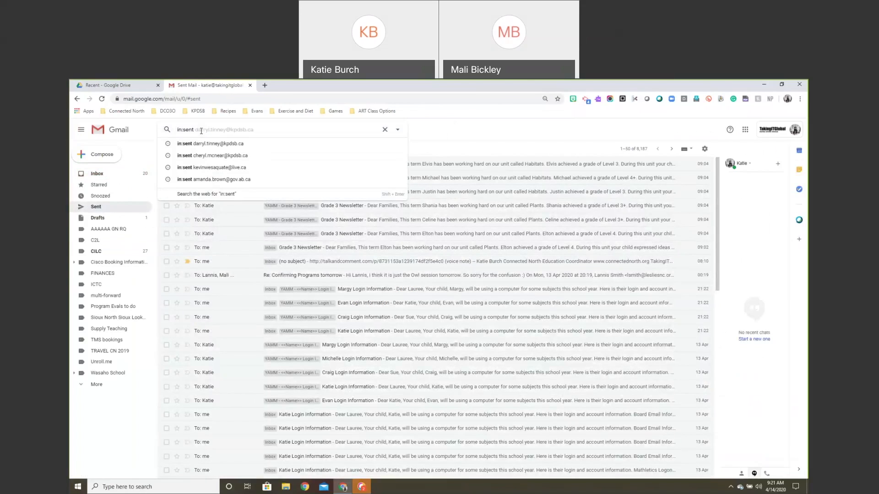
text(sara)
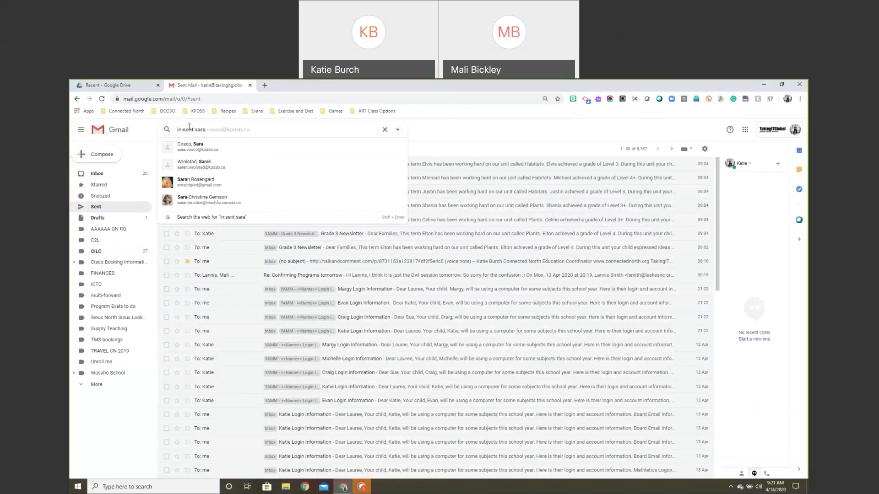
key(Return)
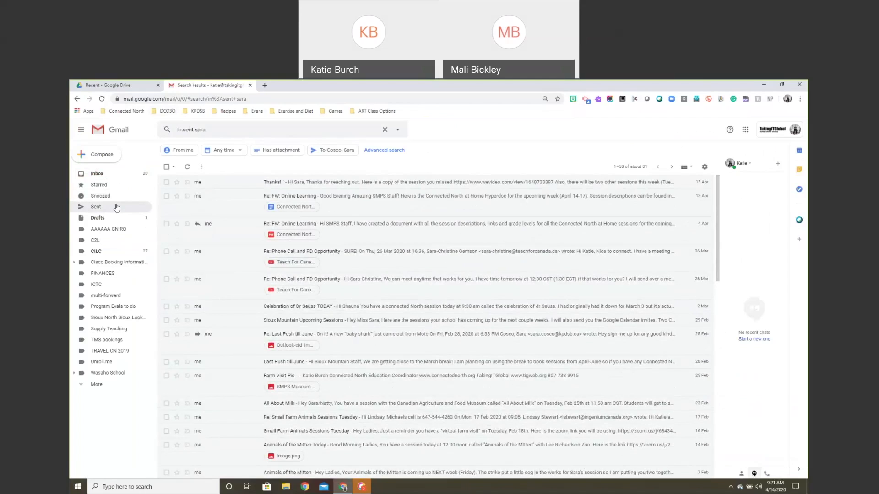
click(116, 208)
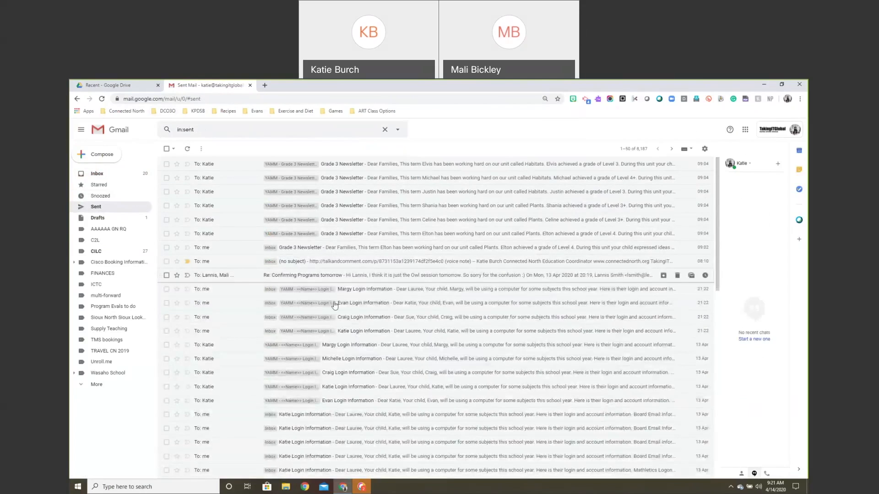
scroll(335, 337, down, 4)
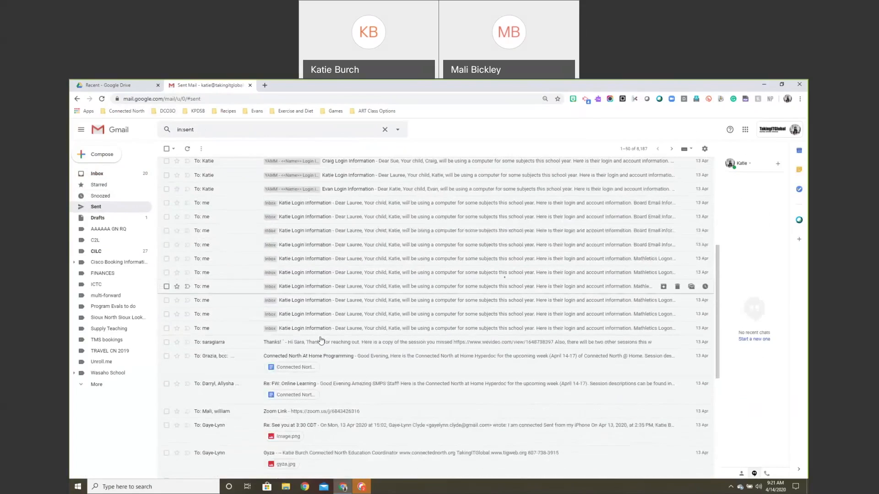
click(316, 347)
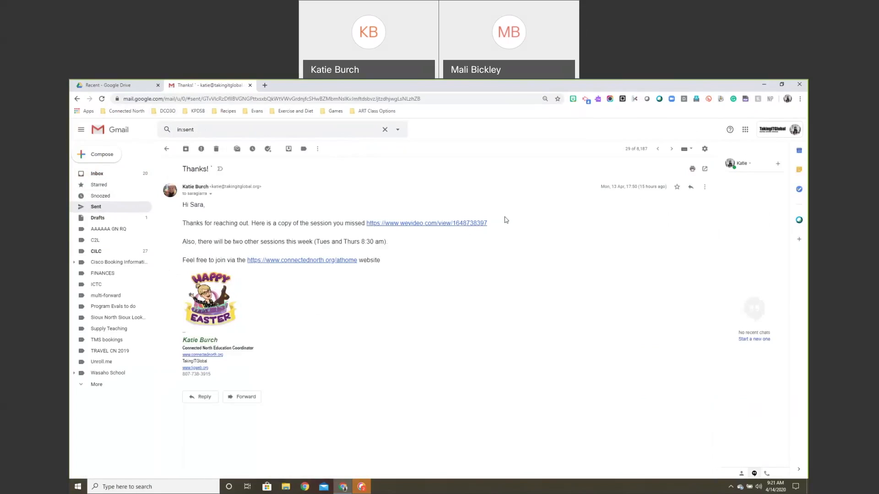
drag(505, 217, 368, 228)
click(508, 225)
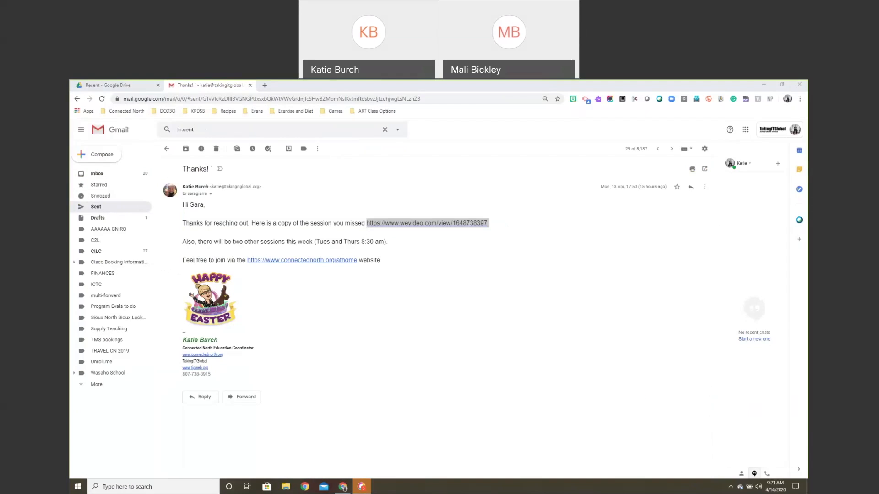
click(585, 100)
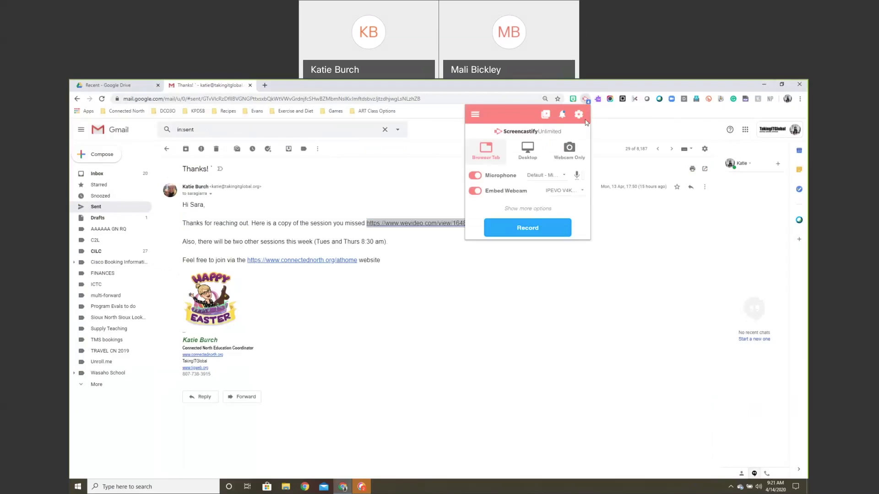
click(579, 115)
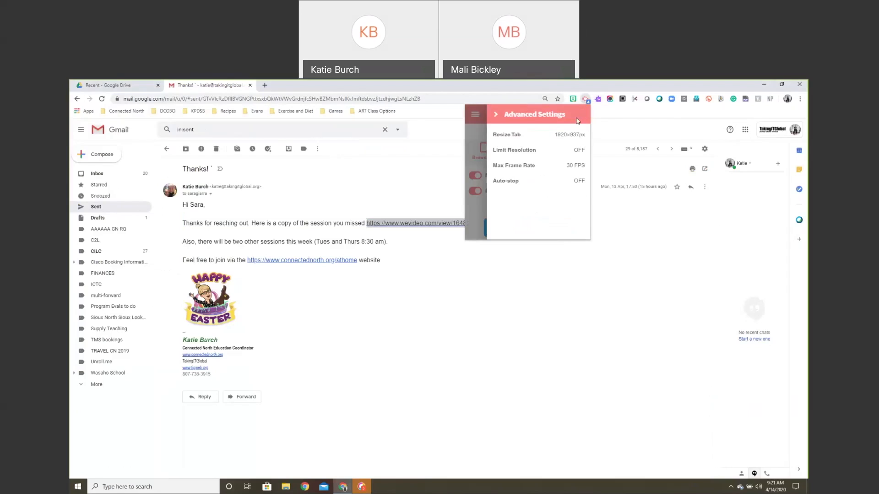
click(498, 114)
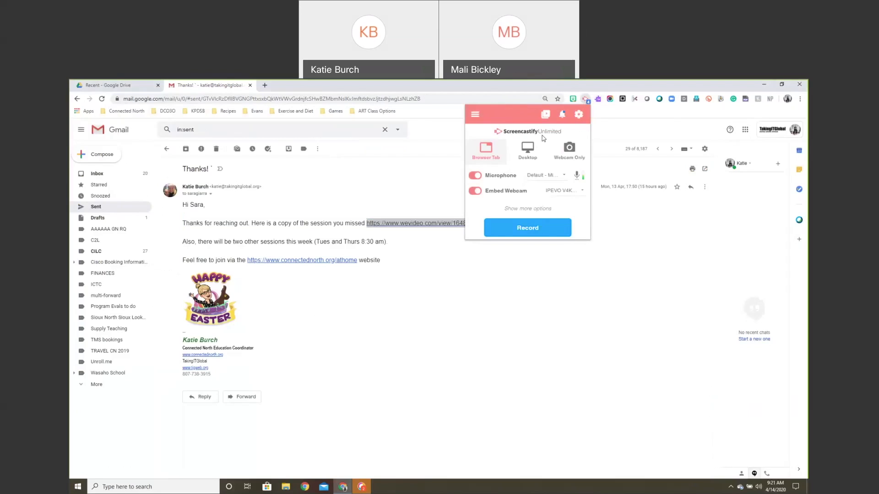
click(475, 114)
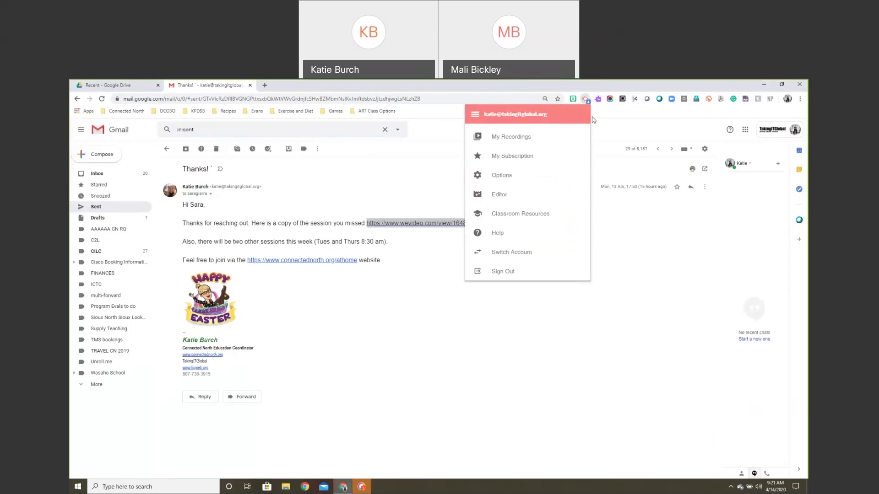
click(586, 99)
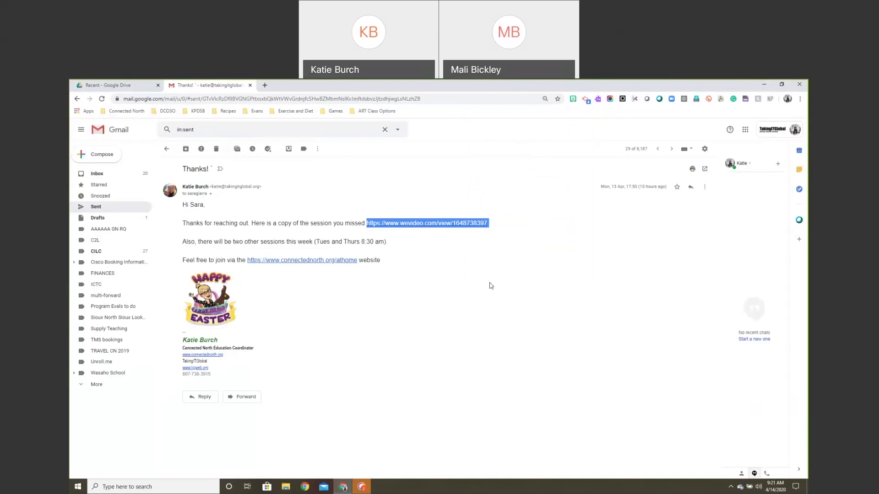
Copy the WeVideo session link address from the Thanks! email.
right_click(427, 224)
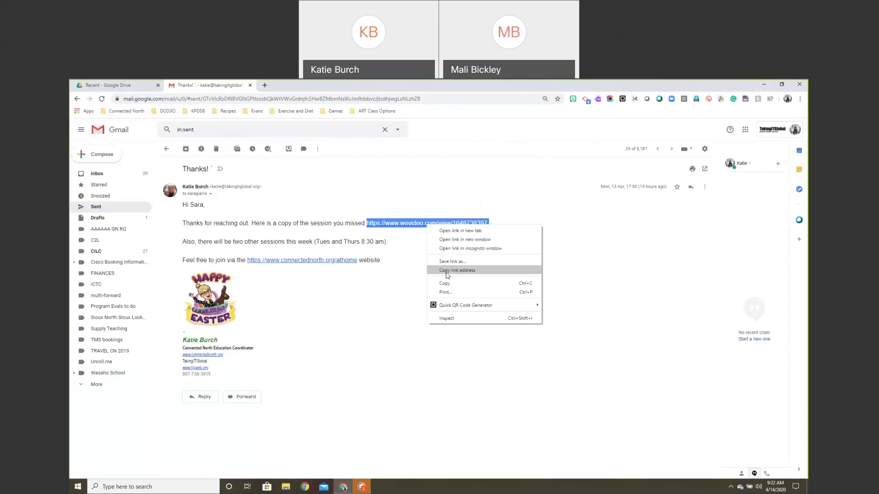
click(607, 309)
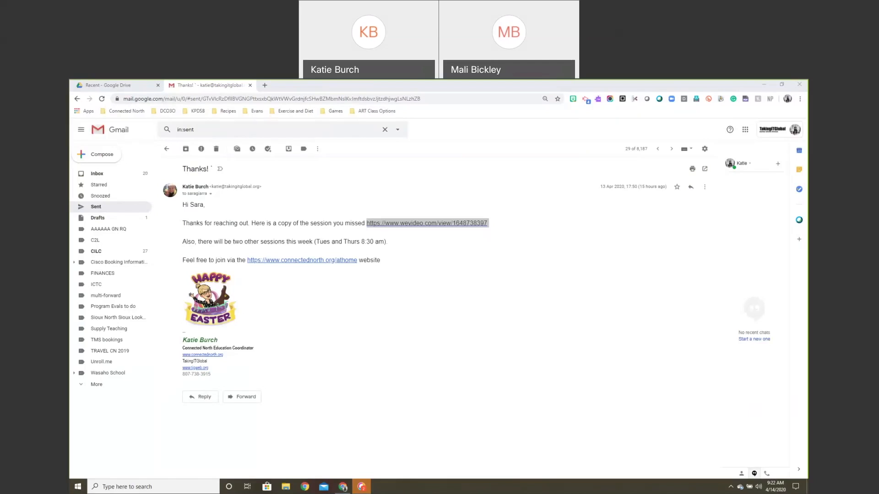
click(302, 129)
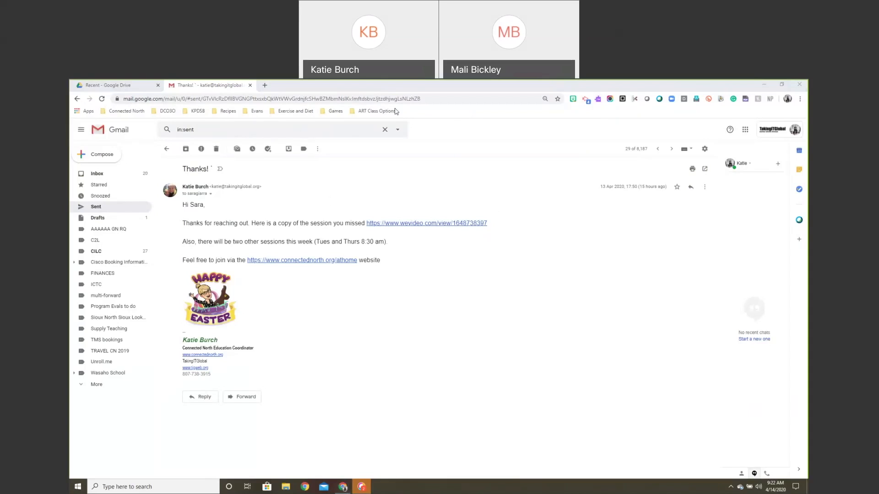
Load YouTube in a new tab and go to the subscribed TakingITGlobal channel.
click(264, 86)
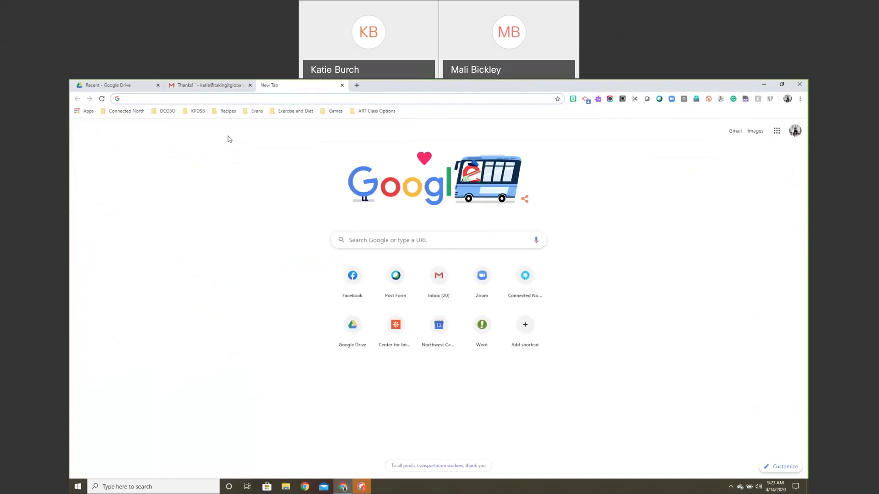
text(you)
key(Return)
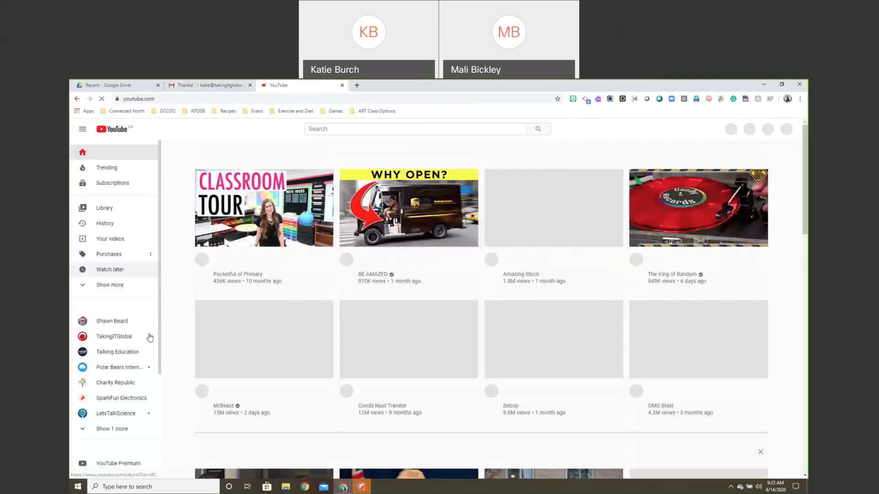
click(150, 337)
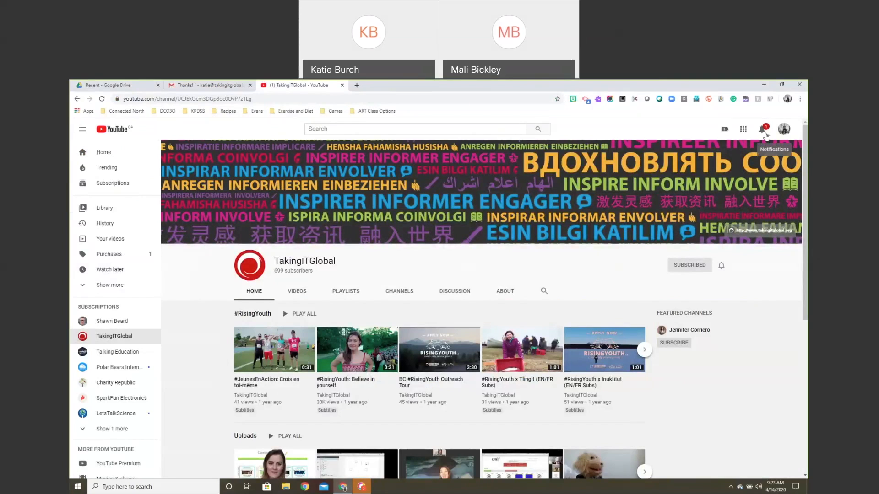
click(762, 129)
click(764, 134)
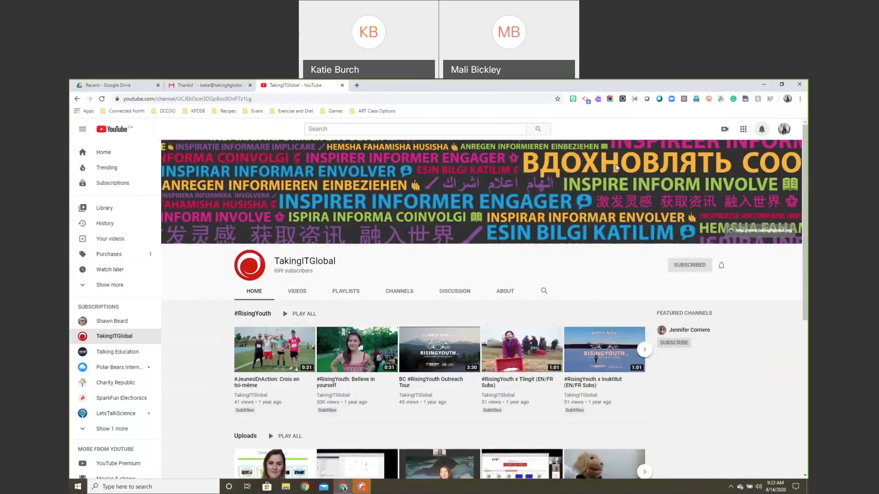
From the channel's playlists, open the full Connected North @ Home playlist and select its web address.
scroll(333, 375, down, 3)
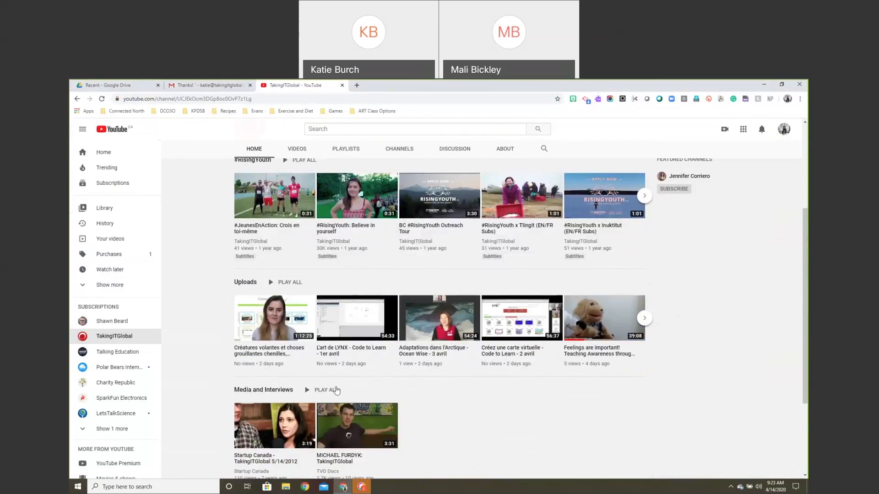
scroll(336, 390, up, 3)
click(348, 294)
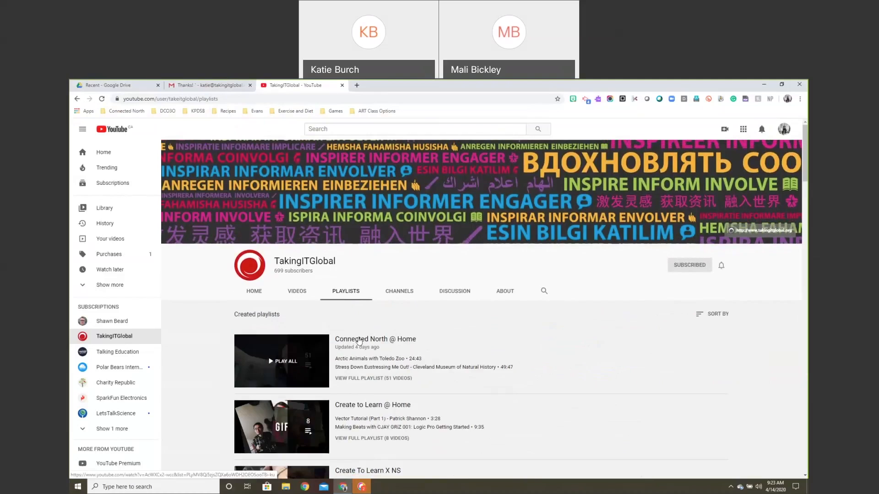
click(360, 341)
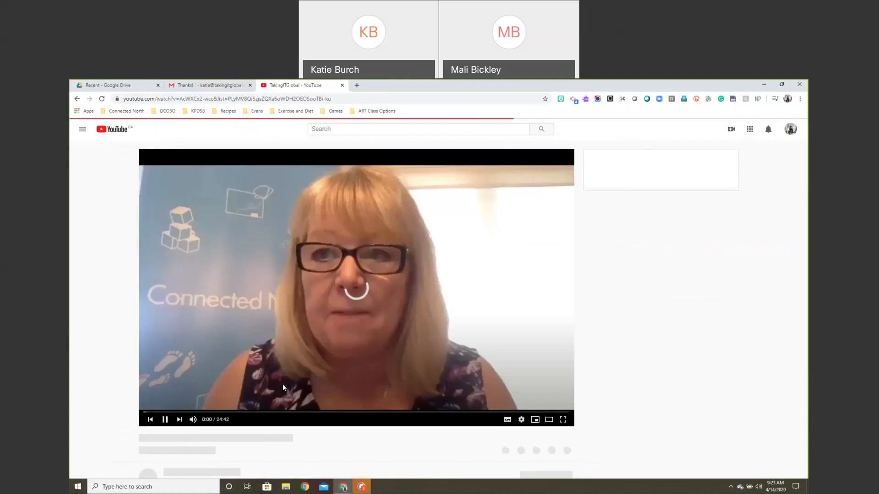
click(77, 99)
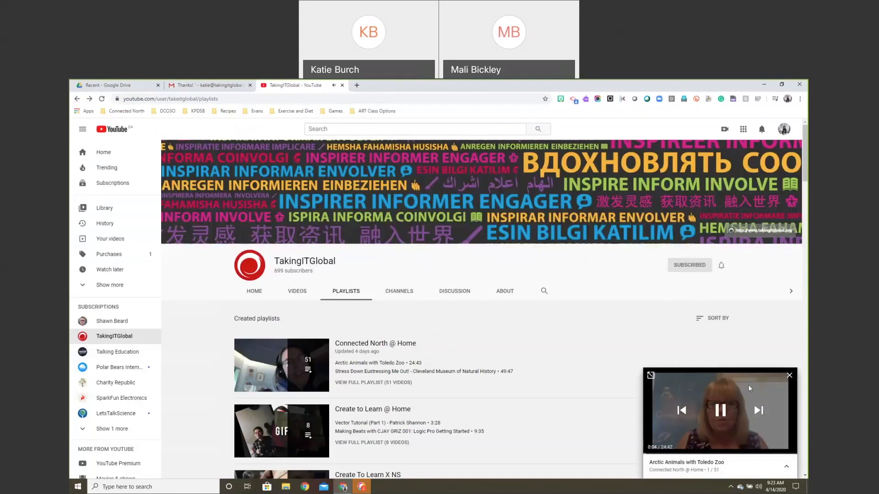
click(360, 383)
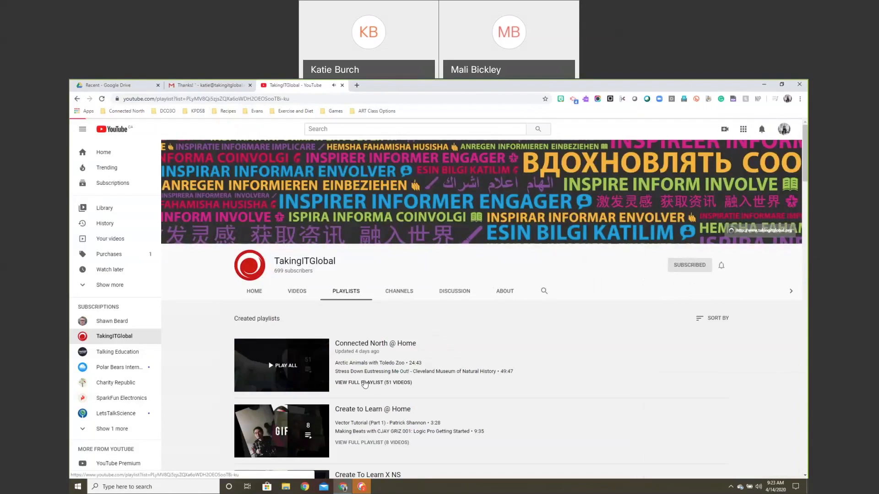
click(257, 99)
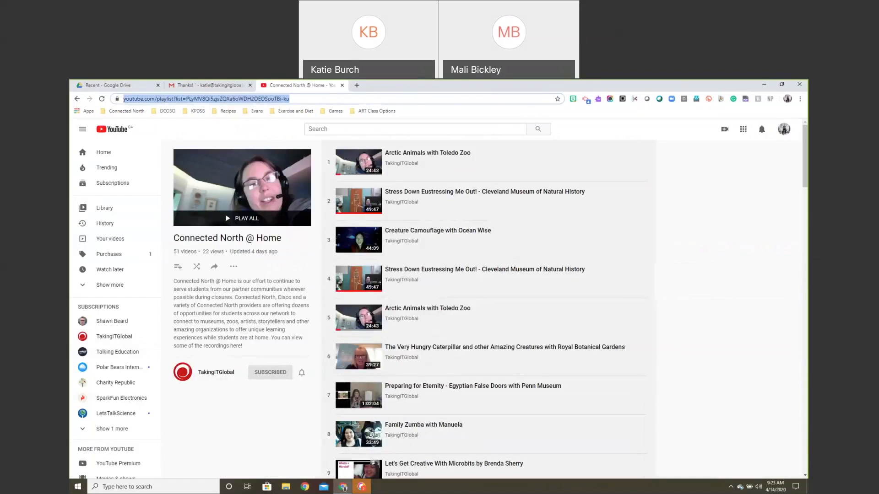